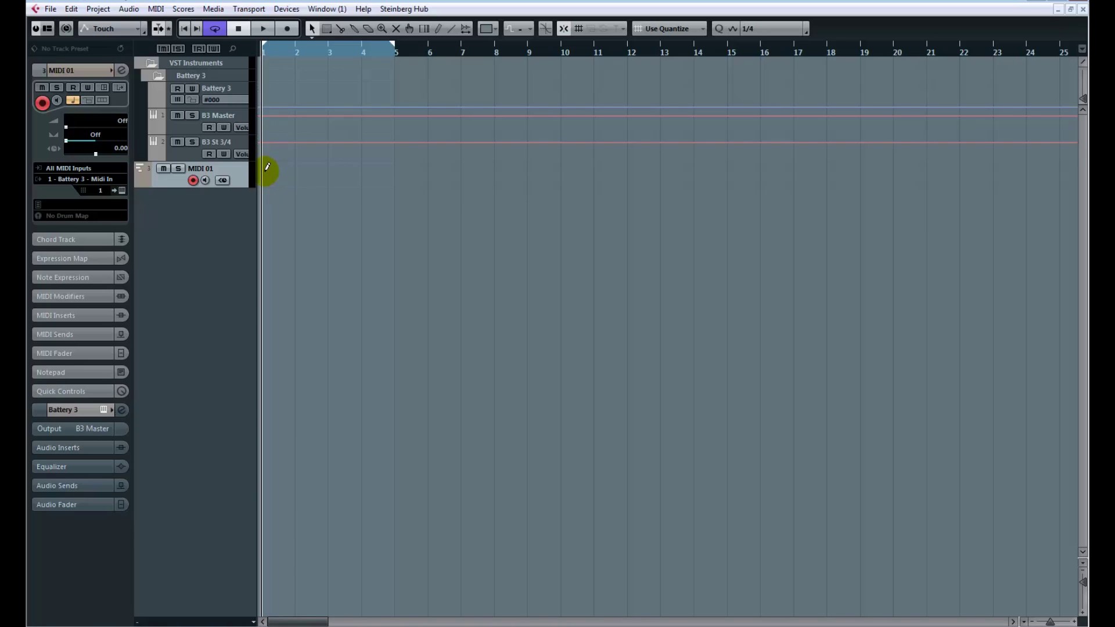
Step: Draw an empty four-bar part from bar 1 to bar 5 on the MIDI 01 track and open it in the Key Editor
mouse_move(266, 167)
mouse_down()
mouse_move(392, 177)
mouse_move(395, 187)
mouse_up()
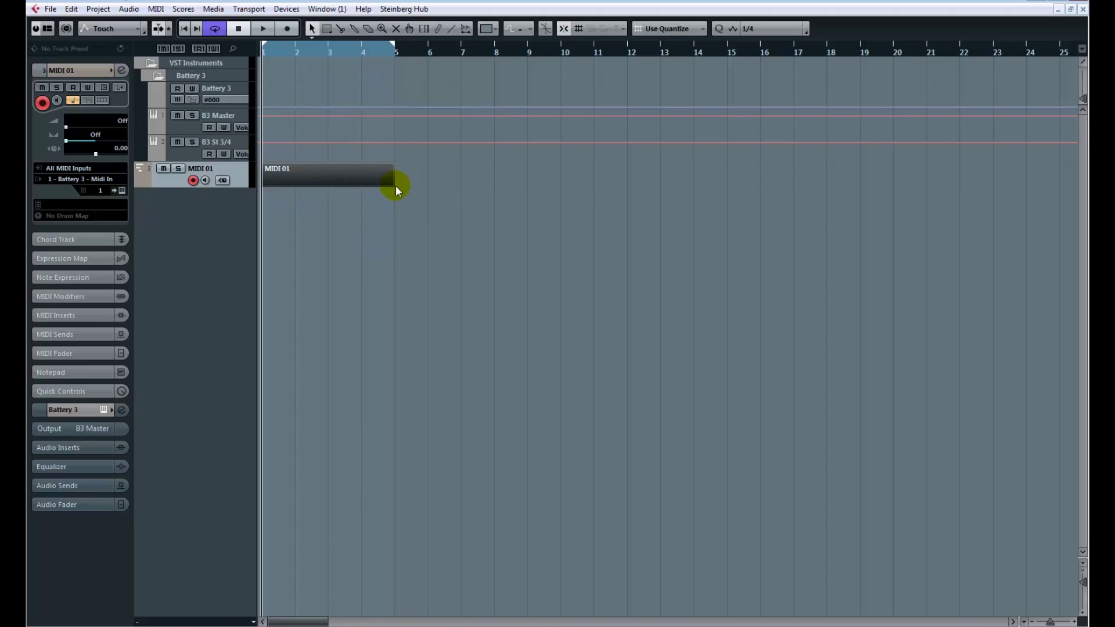
double_click(324, 174)
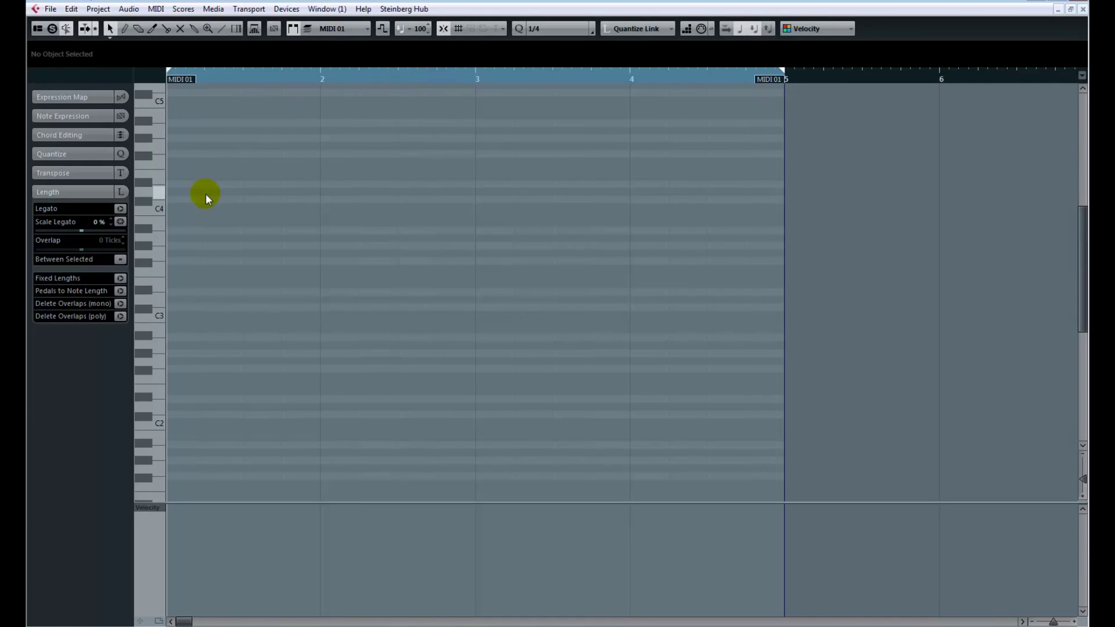
scroll(311, 267, down, 5)
scroll(311, 266, up, 5)
scroll(184, 281, down, 1)
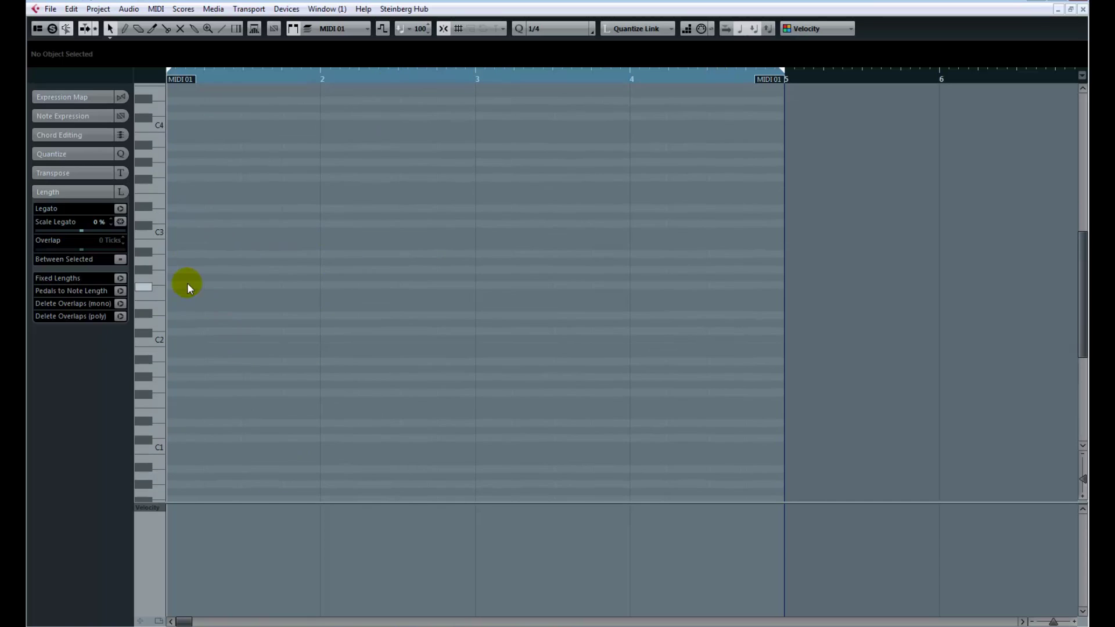
Step: Audition the drum sounds on C1, F#1 and a key just above C2, and return the playhead to bar 1
click(160, 447)
click(143, 396)
click(153, 299)
drag(270, 76, 162, 78)
Step: Enter quarter-note C1 hits through bars 1 and 2, and duplicate them to fill bars 3 and 4
alt+click(174, 450)
drag(211, 446, 490, 445)
key(Delete)
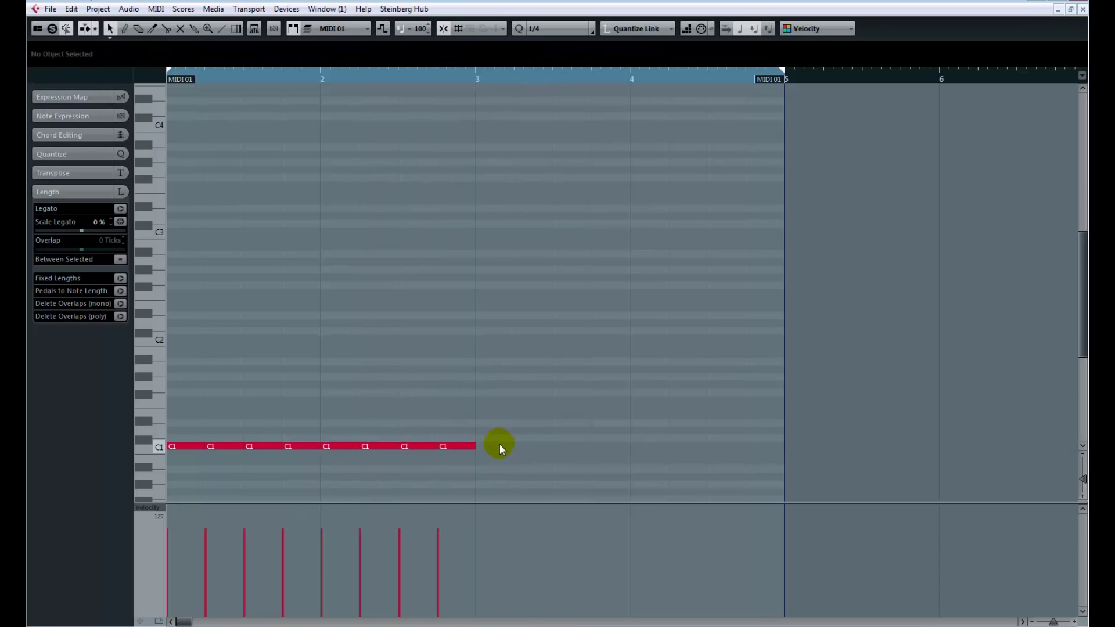
drag(517, 401, 169, 482)
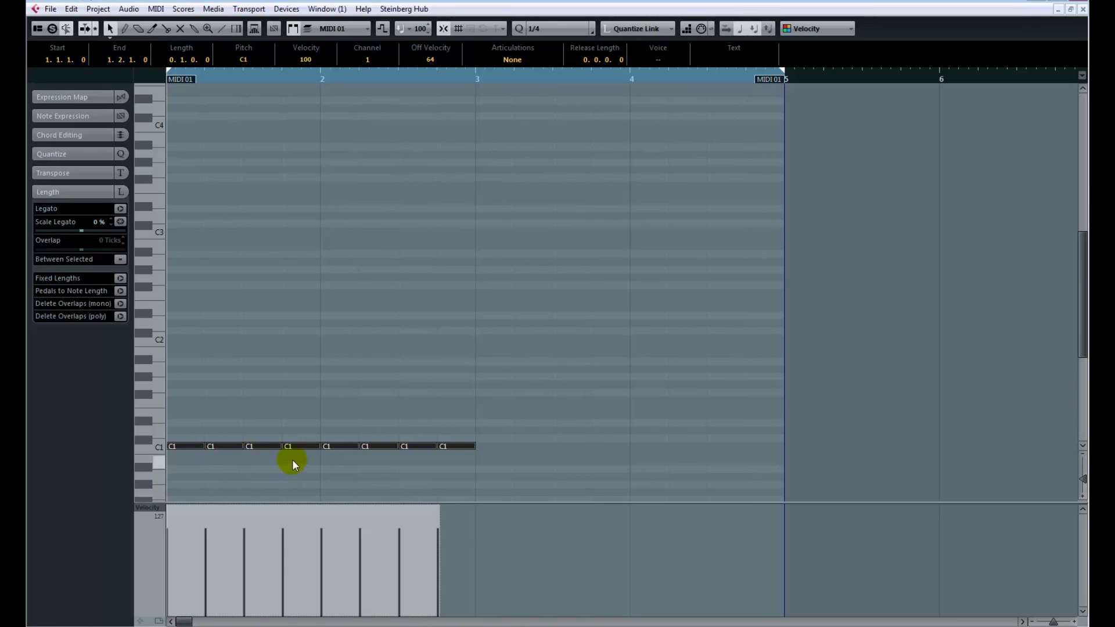
key(alt+d)
click(429, 411)
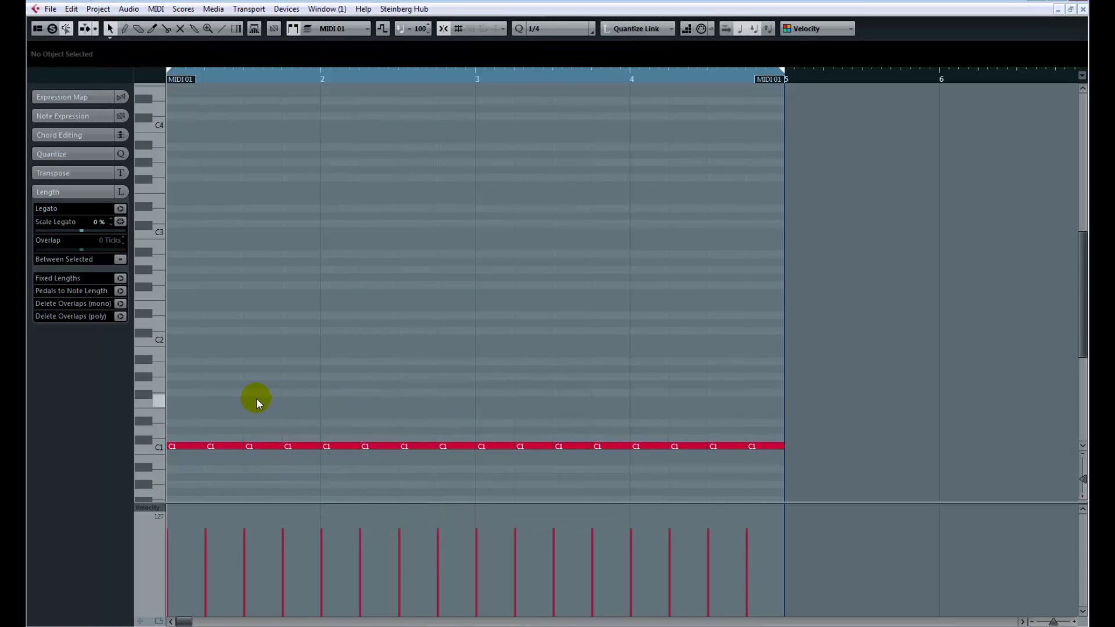
Step: Add a two-beat D1 note on beat 2 of bar 1, repeat it seven times and play the pattern
drag(207, 429, 271, 427)
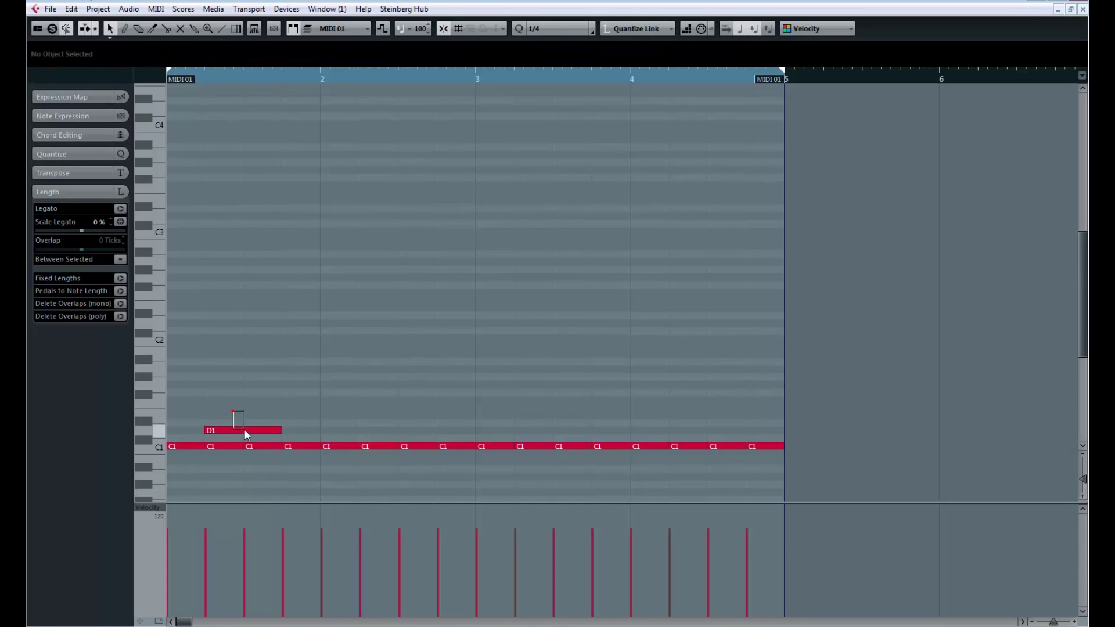
click(244, 429)
key(alt+d)
key(alt+d)
key(alt+d)
key(alt+d)
key(alt+d)
key(alt+d)
key(alt+d)
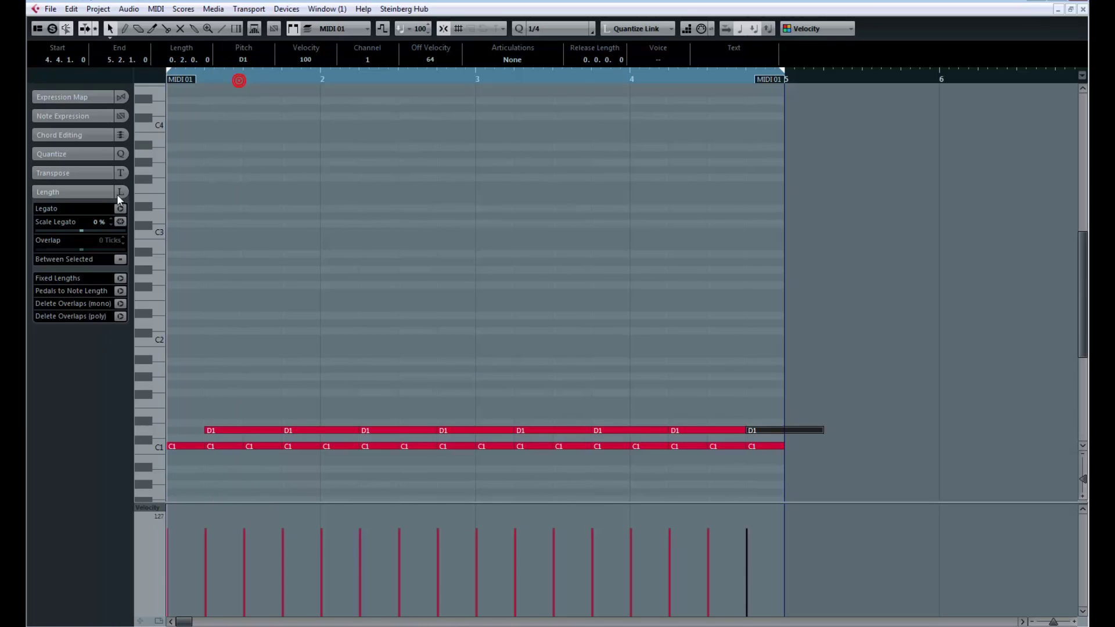
key(space)
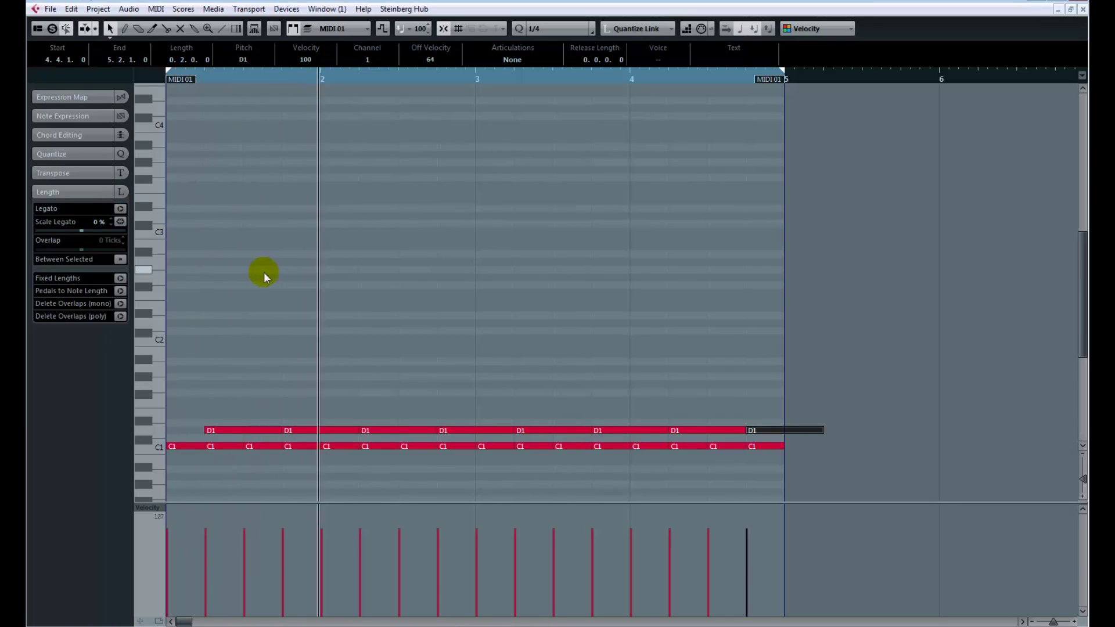
Step: Undo the repeated two-beat D1 notes
key(ctrl+z)
key(ctrl+z)
key(ctrl+z)
key(ctrl+z)
key(ctrl+z)
key(ctrl+z)
key(ctrl+z)
key(ctrl+z)
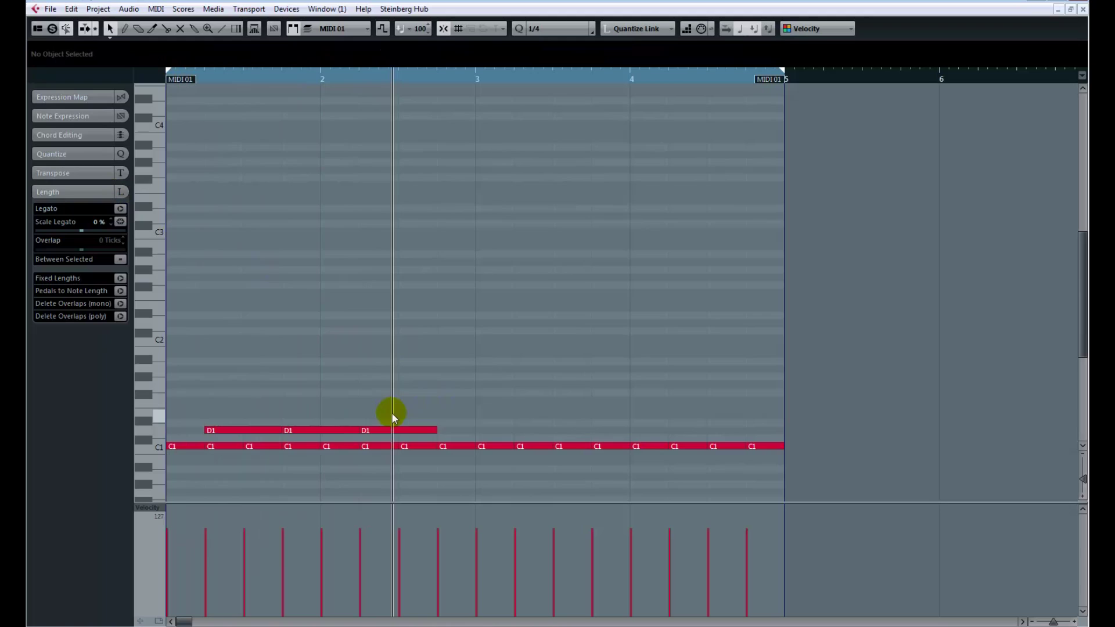
Step: Leave only a single one-beat D1 note on beat 2 of bar 1 above the C1 hits
key(ctrl+shift+z)
key(ctrl+shift+z)
key(ctrl+shift+z)
key(ctrl+shift+z)
key(ctrl+shift+z)
key(ctrl+shift+z)
key(ctrl+shift+z)
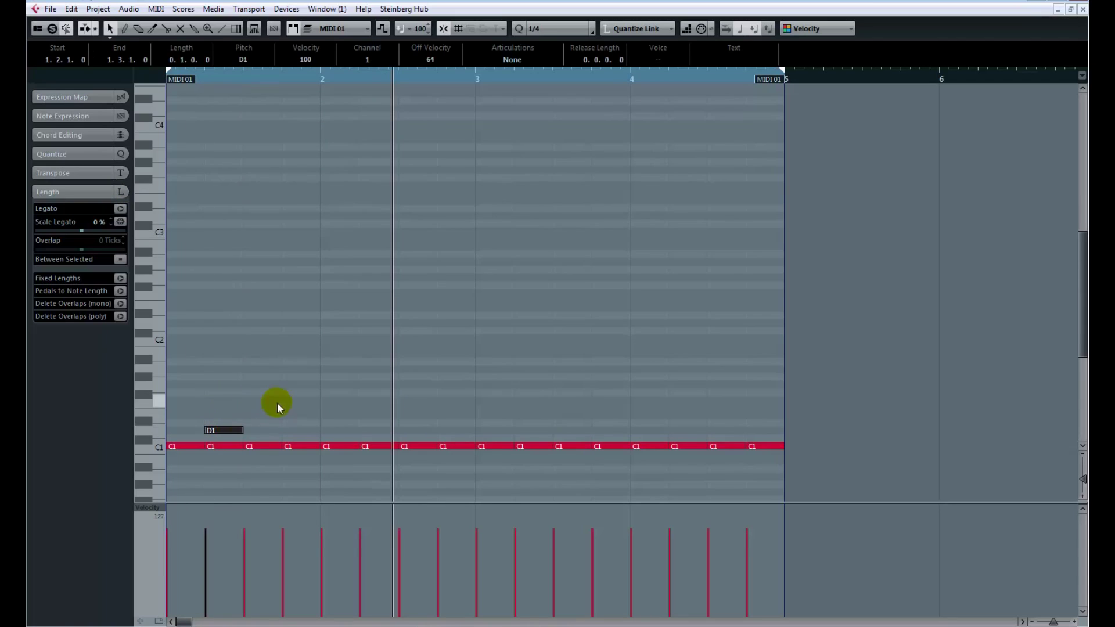
Step: Repeat the one-beat D1 note seven times in a row and play the pattern from bar 1
key(ctrl+shift+z)
click(166, 79)
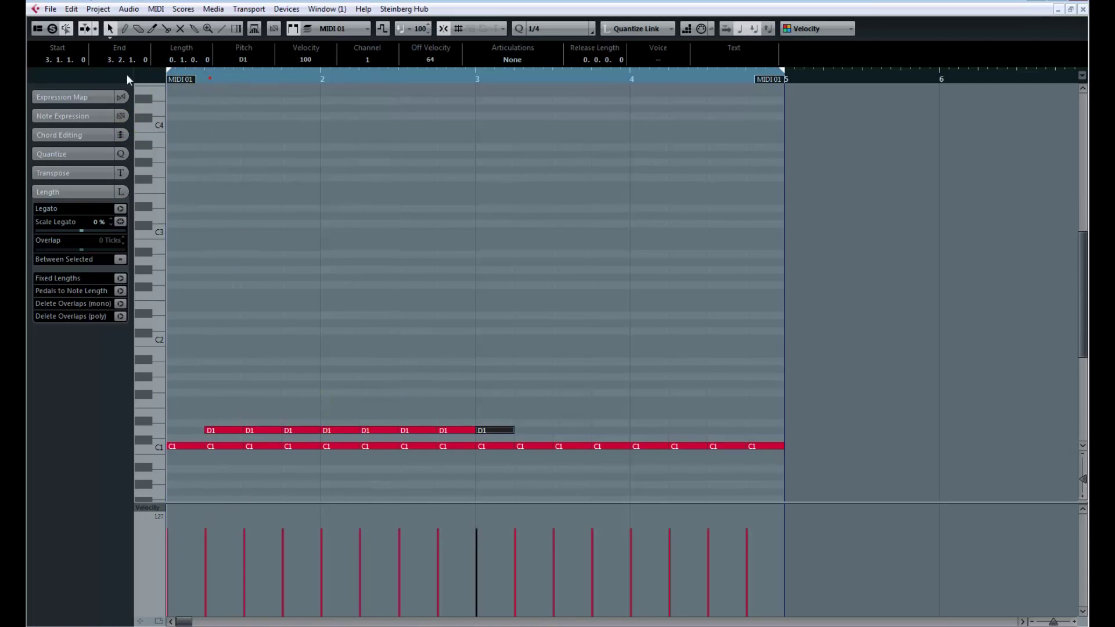
key(space)
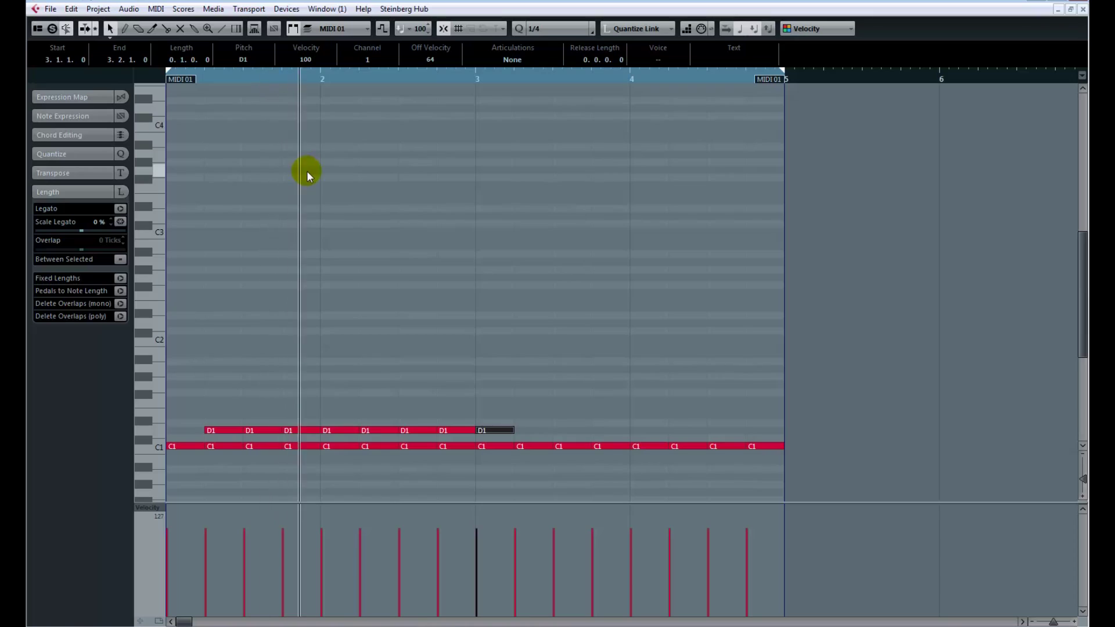
Step: Undo the seven repeats of the one-beat D1 note
key(ctrl+z)
key(ctrl+z)
key(ctrl+z)
key(ctrl+z)
key(ctrl+z)
key(ctrl+z)
key(ctrl+z)
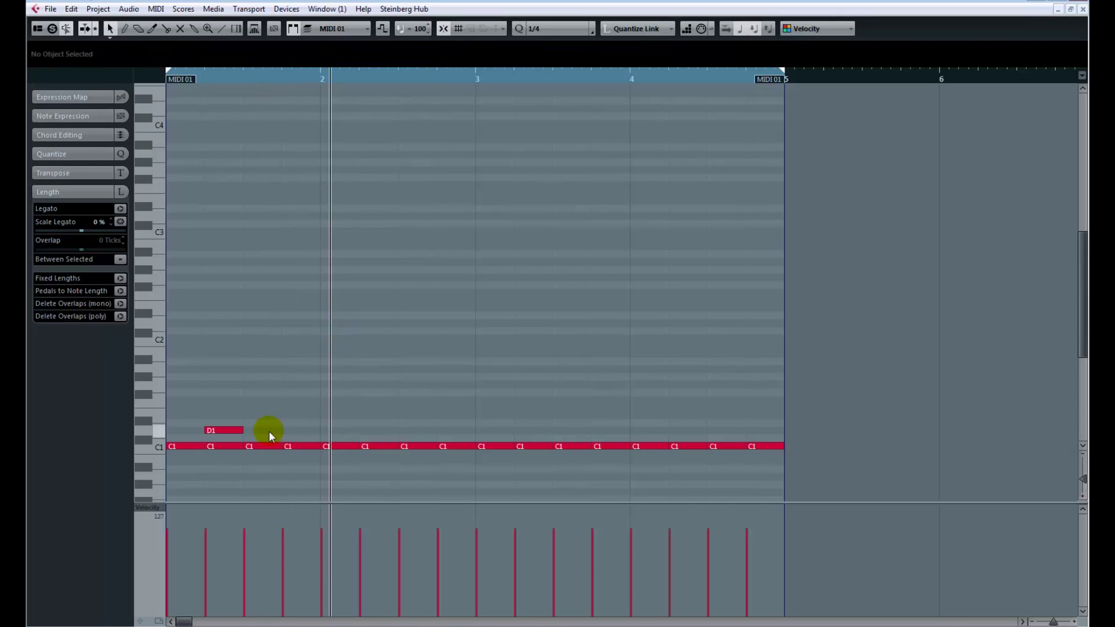
Step: Lengthen the D1 note to two beats and repeat it seven times, trimming the last copy to end at bar 5
drag(243, 431, 282, 432)
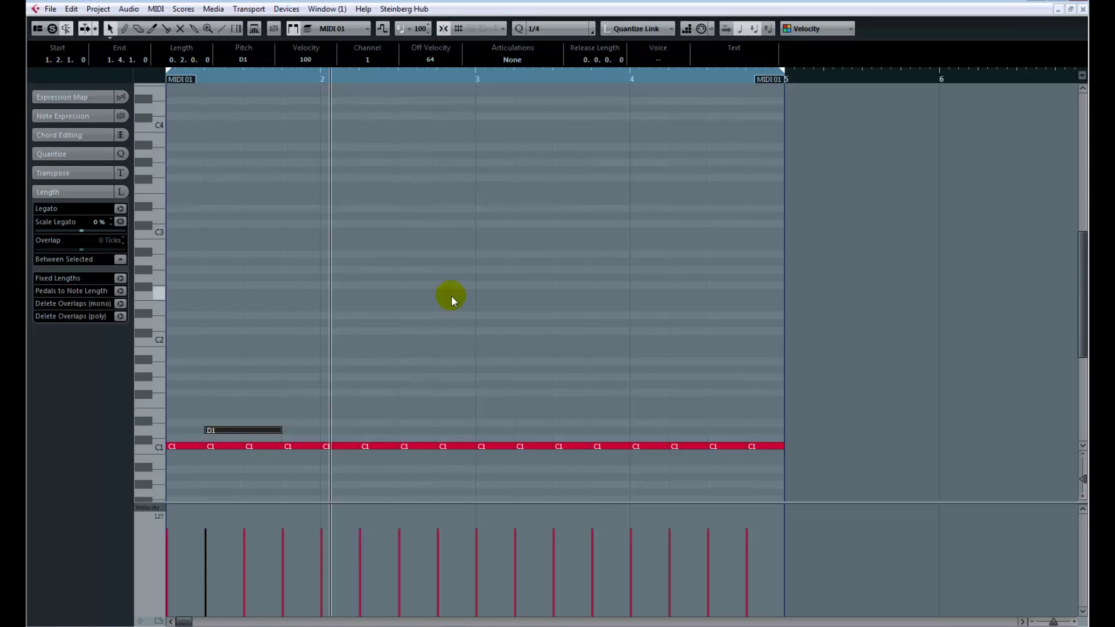
key(alt+d)
key(alt+d)
key(alt+d)
key(alt+d)
key(alt+d)
key(alt+d)
key(alt+d)
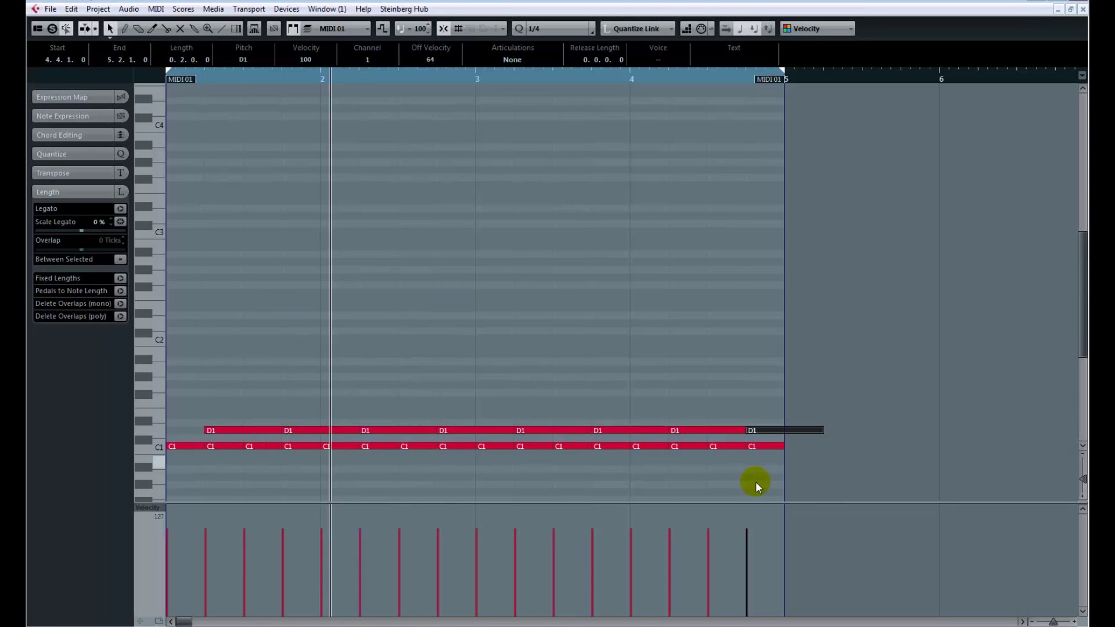
drag(822, 430, 785, 430)
click(256, 409)
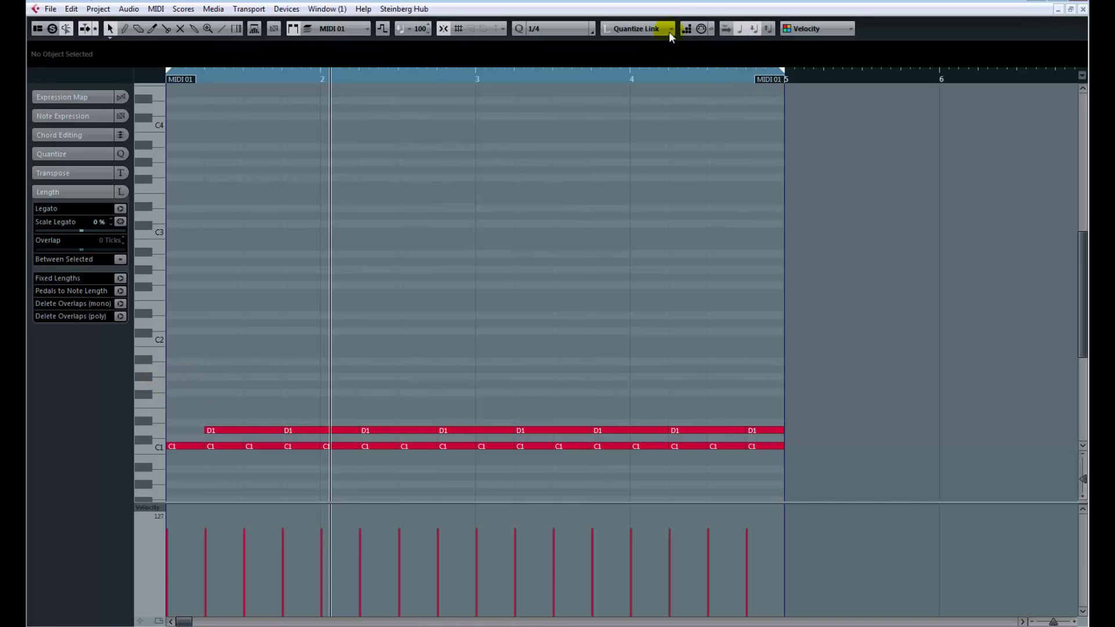
Step: Set the quantize value to 1/8
click(567, 28)
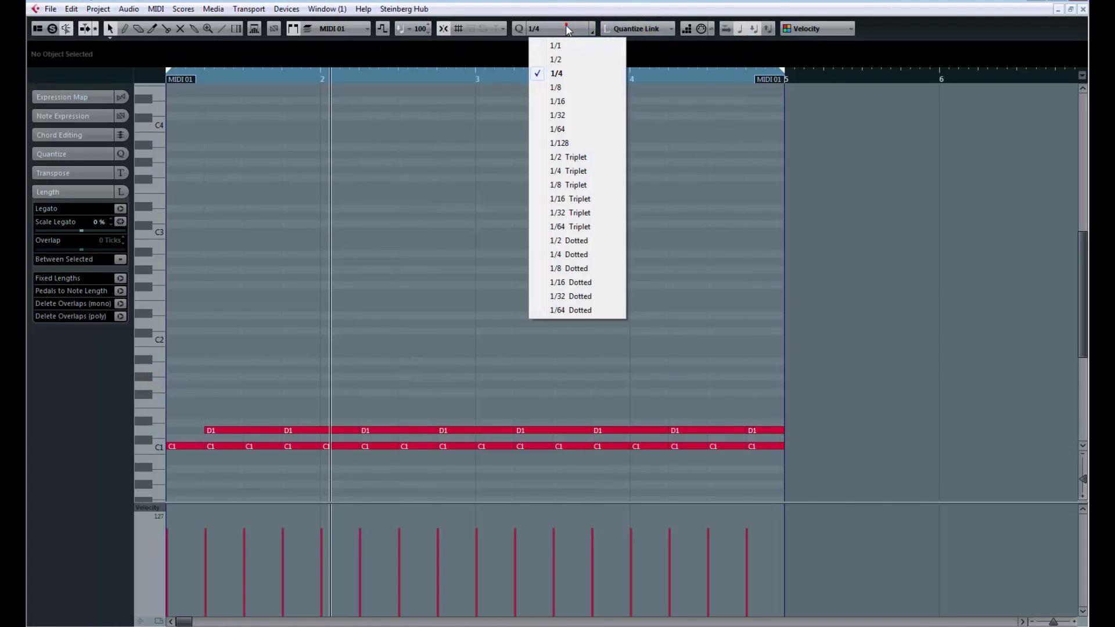
click(557, 87)
click(383, 262)
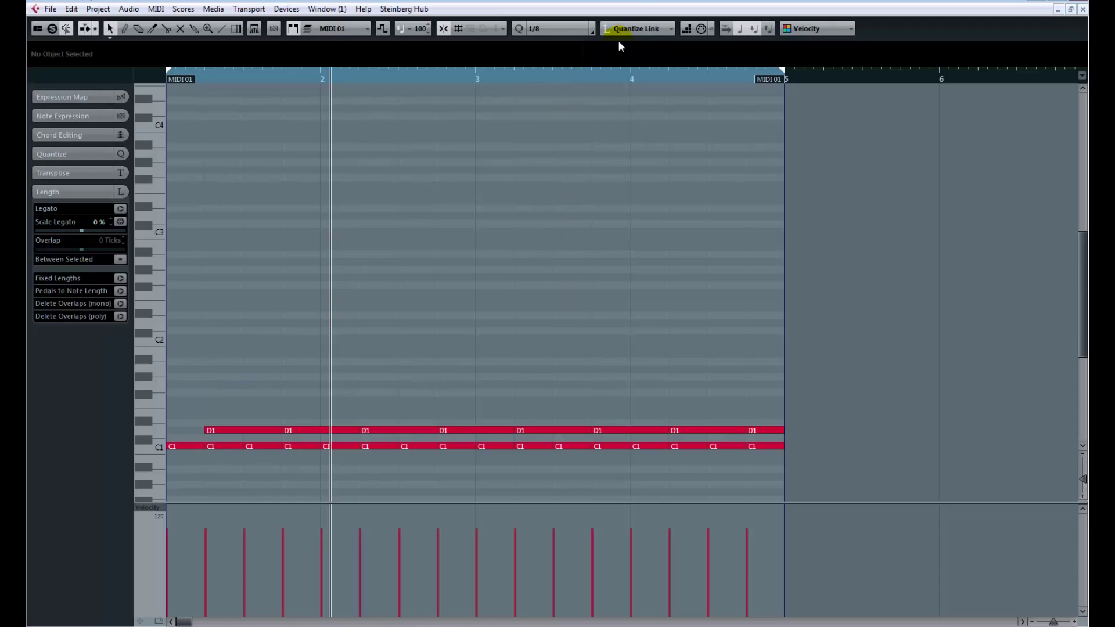
click(537, 30)
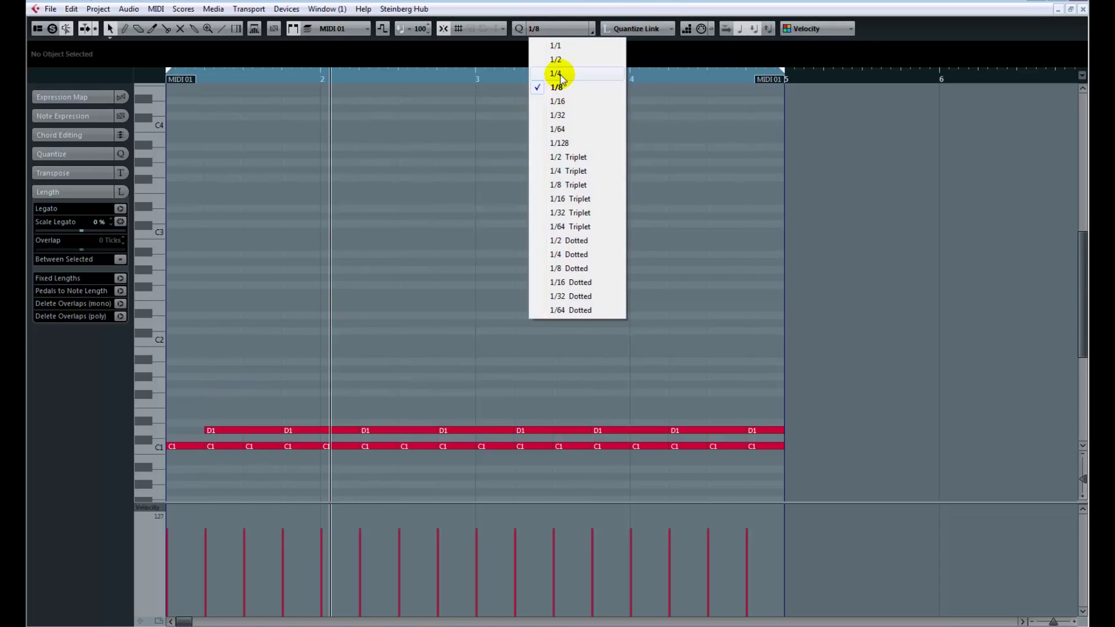
click(550, 8)
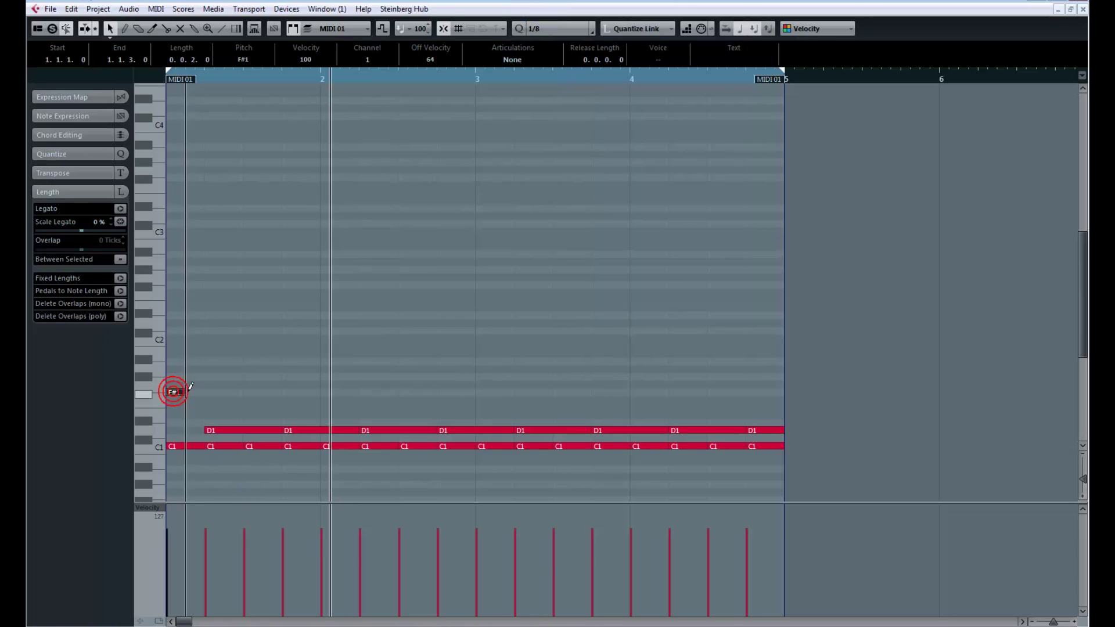
Step: Fill all four bars with eighth-note F#1 hits and play the beat from the start
mouse_move(174, 391)
mouse_down()
mouse_move(249, 405)
mouse_move(558, 406)
mouse_move(776, 392)
mouse_move(764, 350)
mouse_up()
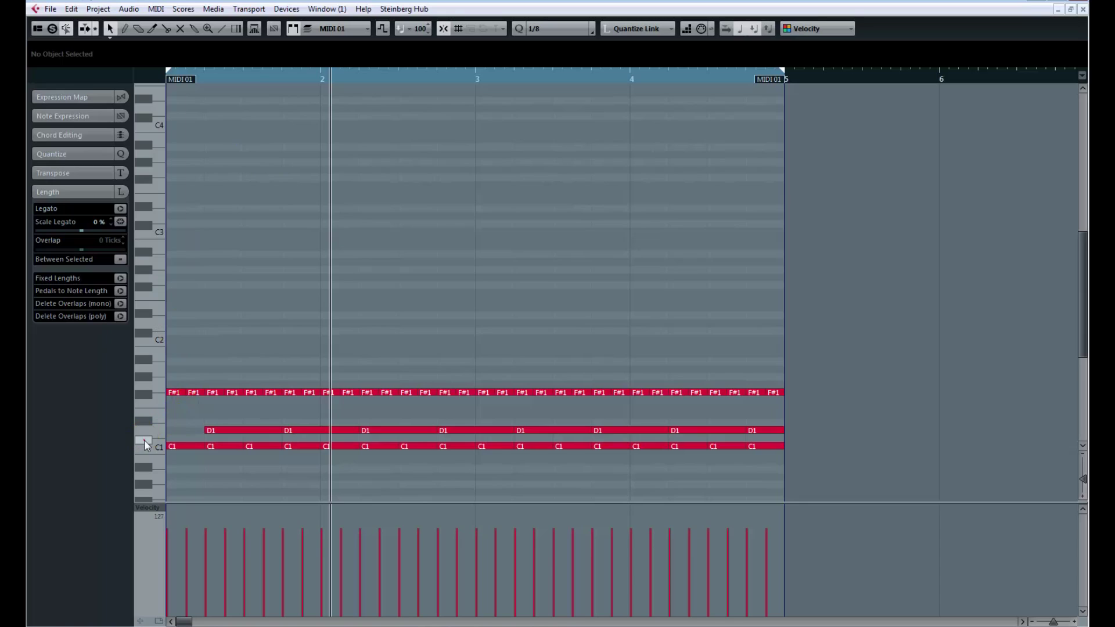
key(KP_Decimal)
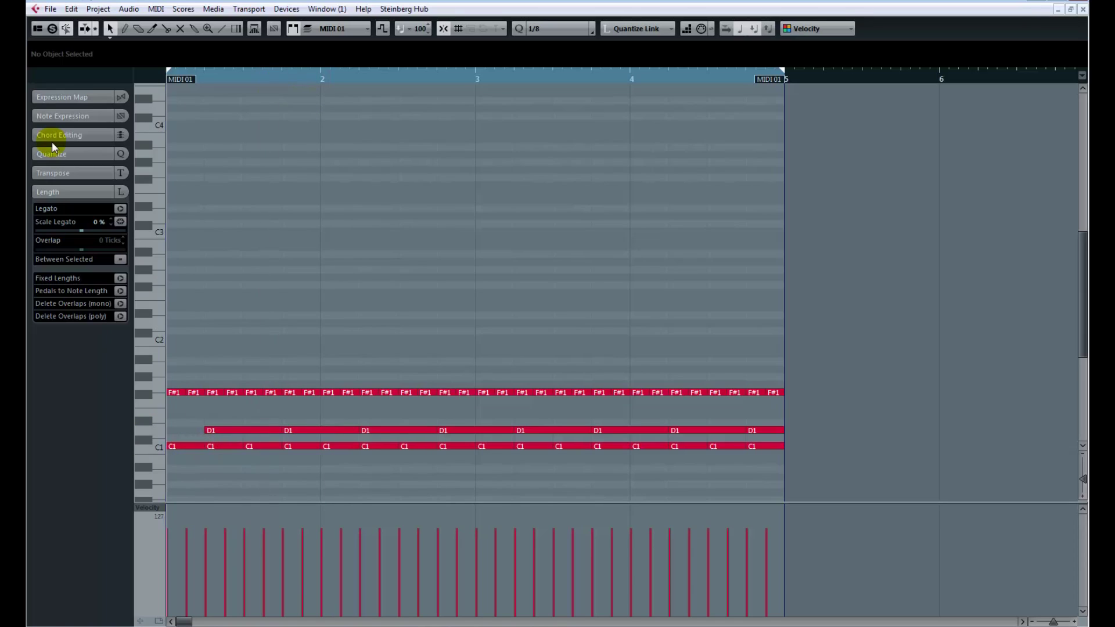
key(space)
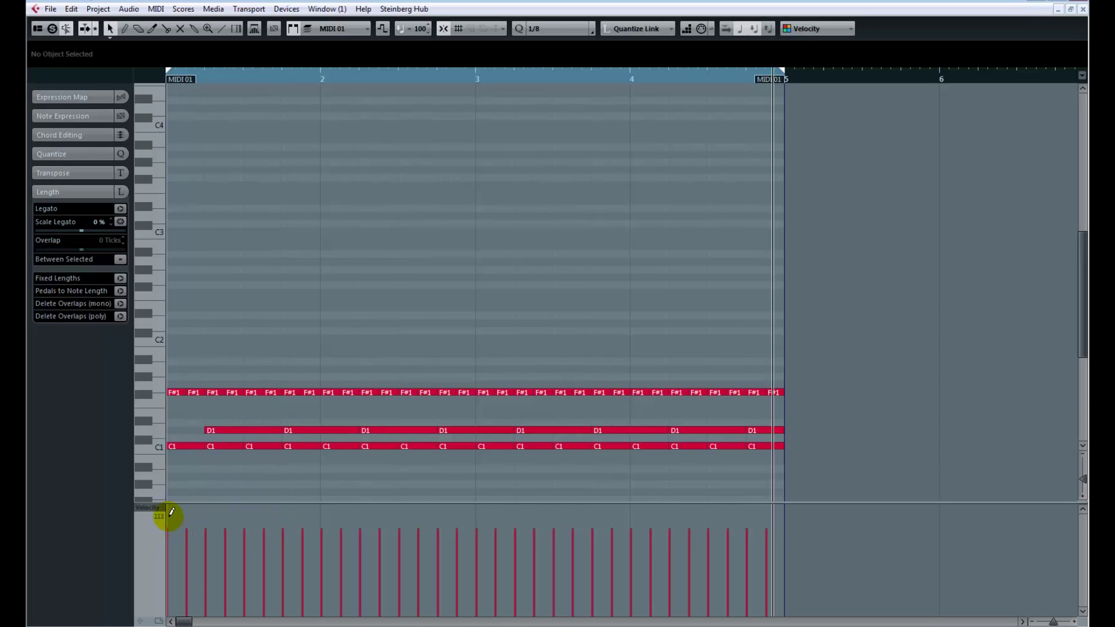
Step: Vary the velocities of the notes in bar 1, alternating stronger and weaker hits, with the first at 113
click(198, 570)
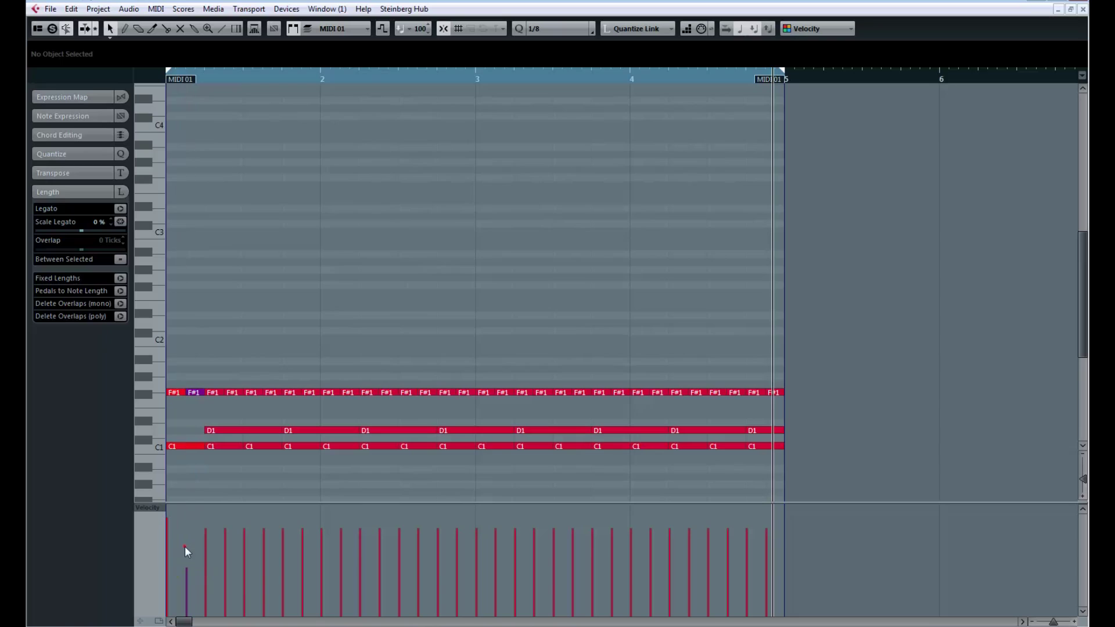
mouse_move(187, 546)
mouse_down()
mouse_move(211, 525)
mouse_move(229, 552)
mouse_move(247, 518)
mouse_move(162, 517)
mouse_move(209, 543)
mouse_move(259, 535)
mouse_move(268, 552)
mouse_move(285, 537)
mouse_move(306, 556)
mouse_up()
Step: Set the loop range to bar 1 only and play the bar with its varied velocities
drag(305, 336, 163, 483)
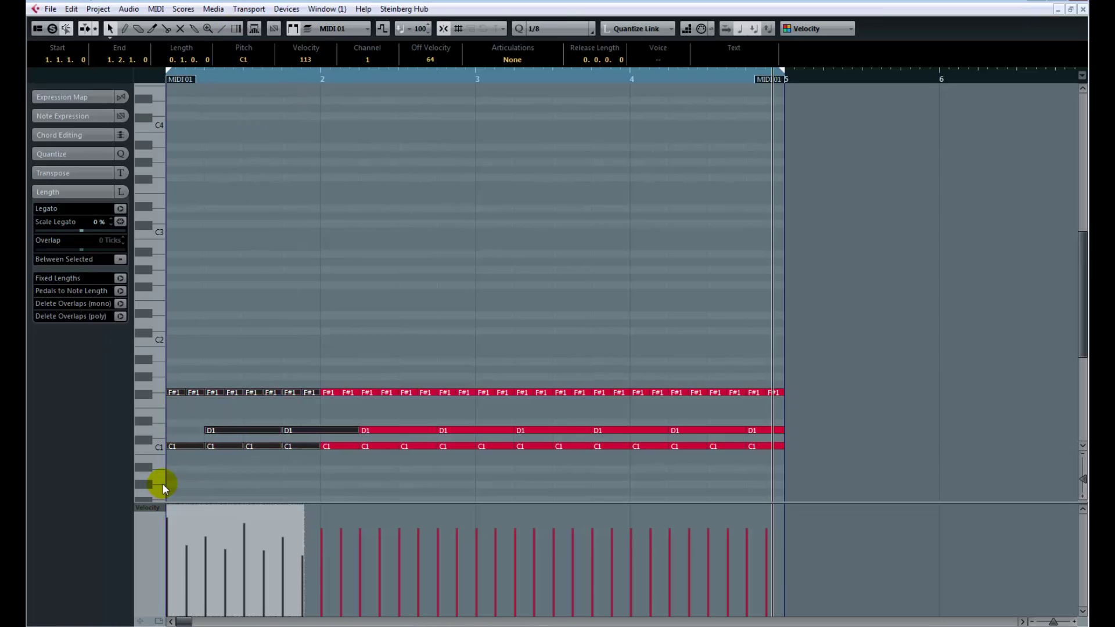
key(space)
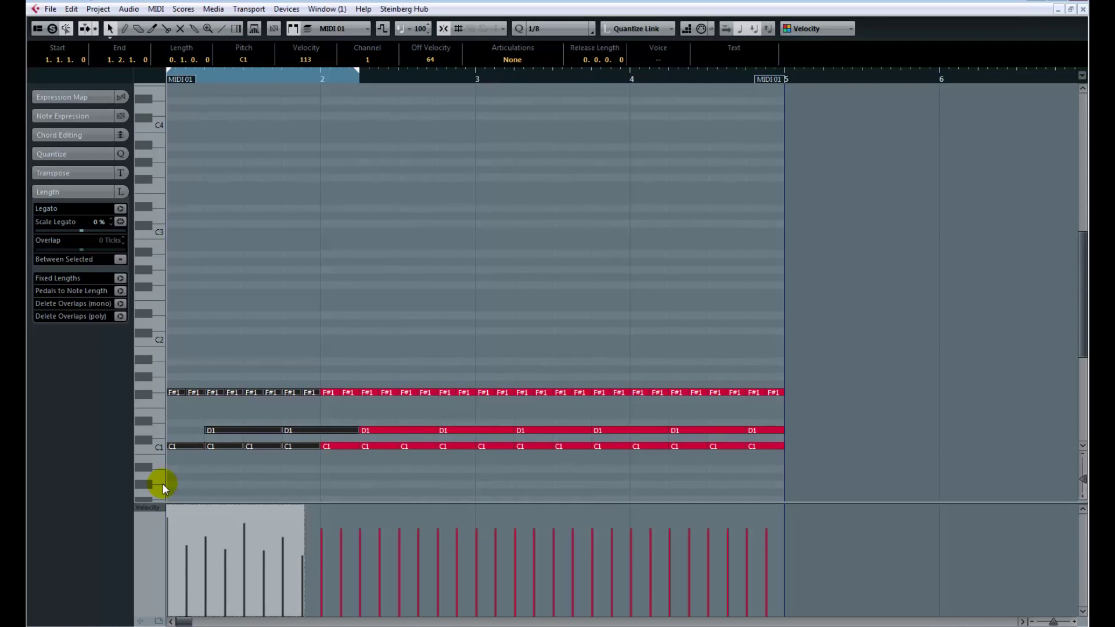
drag(360, 72, 311, 99)
key(space)
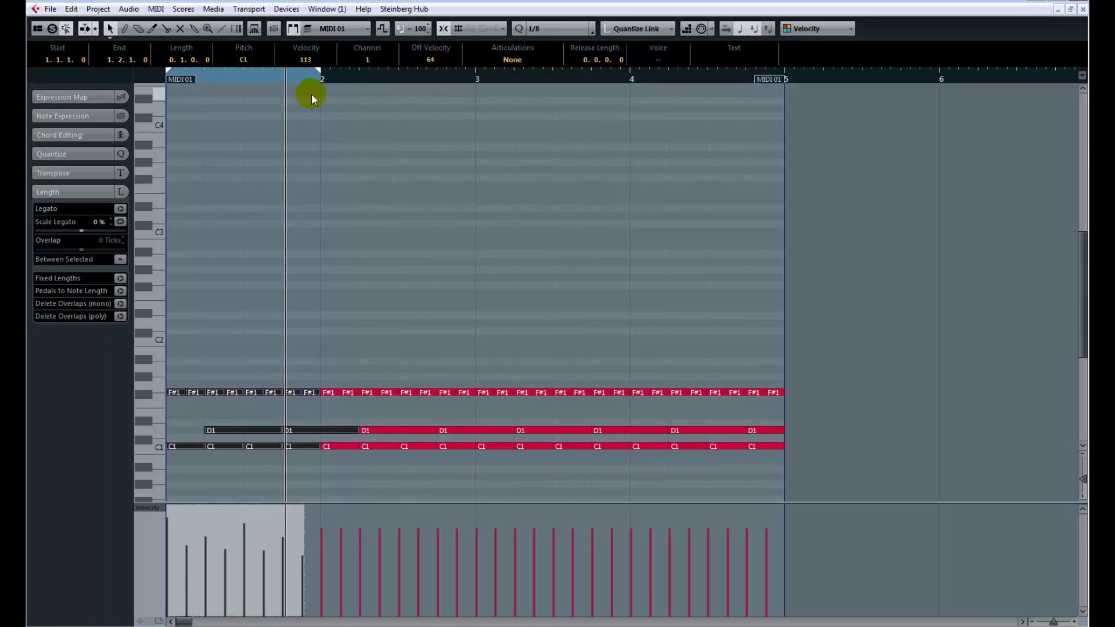
key(space)
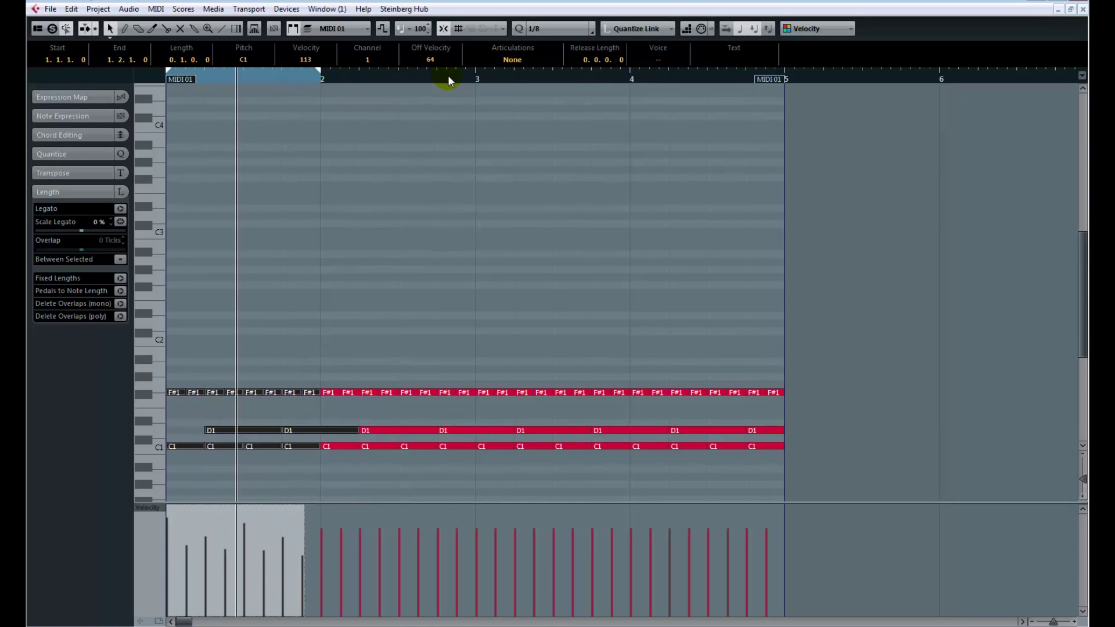
key(space)
Step: Play the unedited bars from bar 2 onward to compare them with the varied velocities in bar 1
click(332, 74)
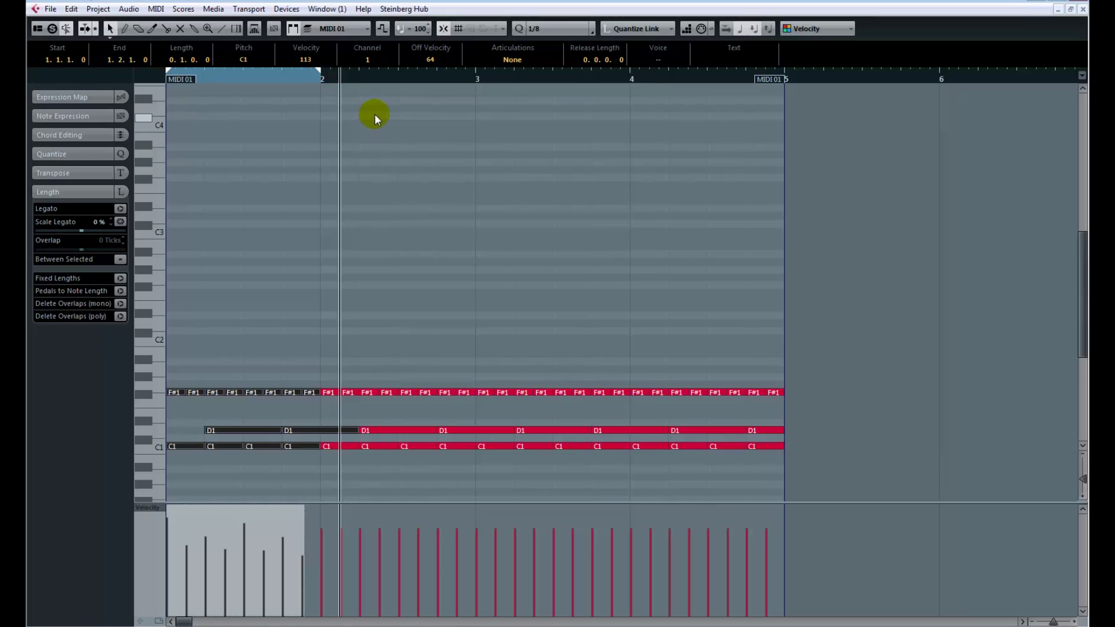
key(space)
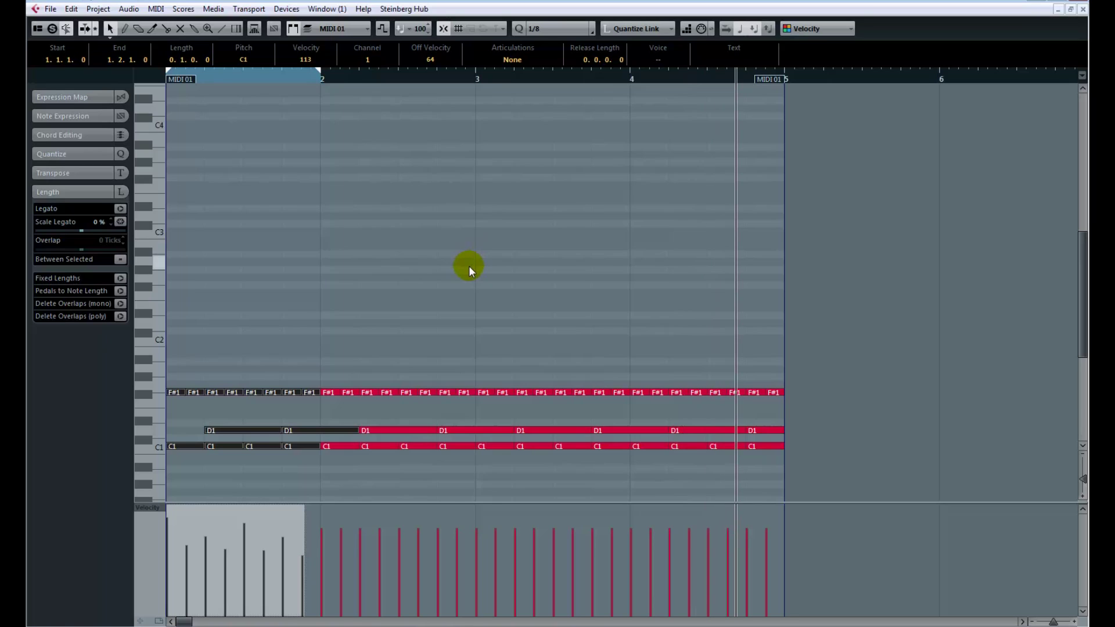
click(236, 74)
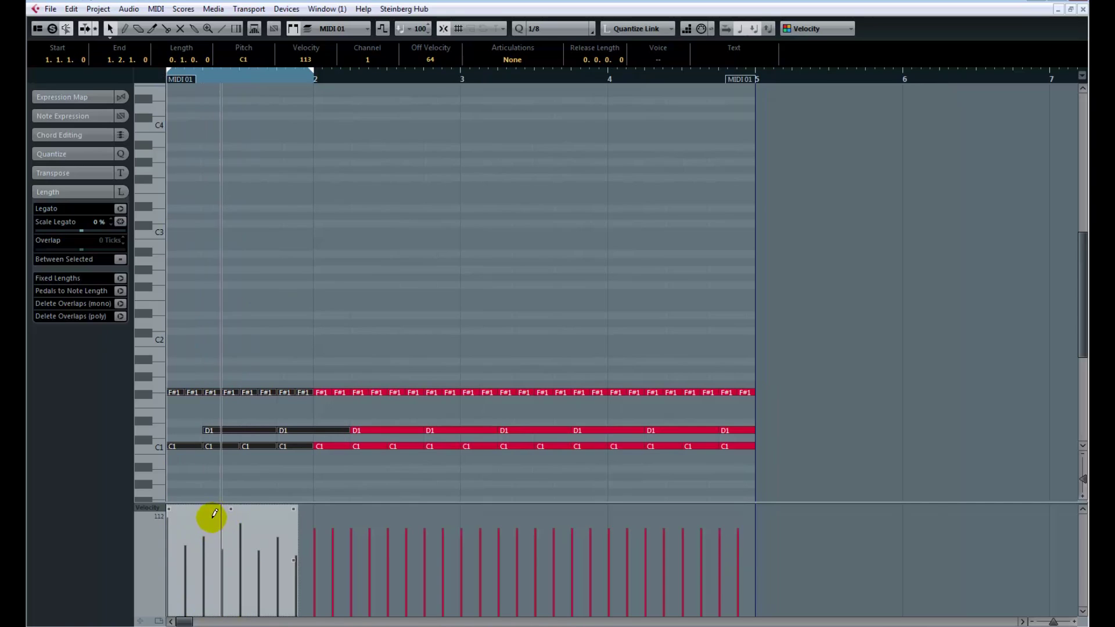
drag(246, 516, 297, 528)
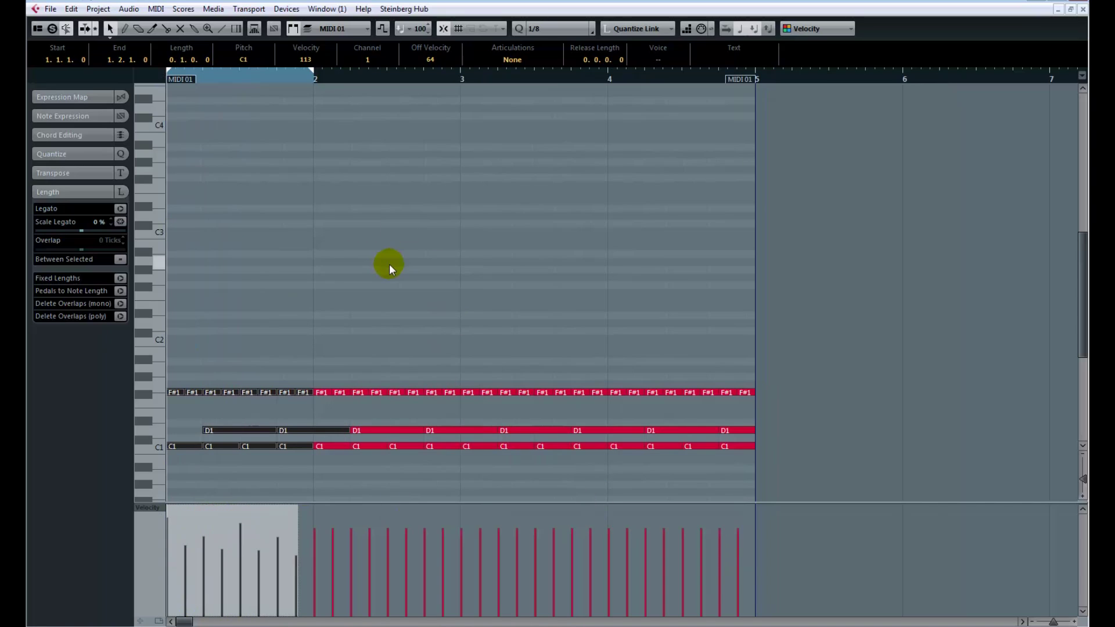
Step: Undo the velocity changes in bar 1 and clear the note selection
key(ctrl+z)
key(ctrl+z)
key(ctrl+z)
key(ctrl+z)
key(ctrl+z)
key(ctrl+z)
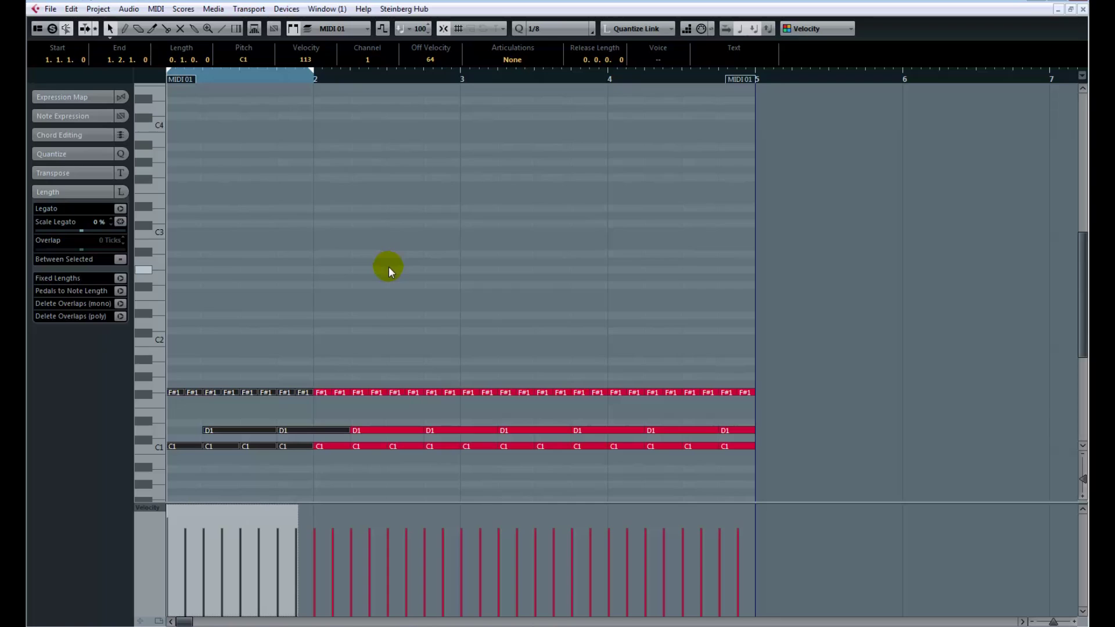
click(282, 464)
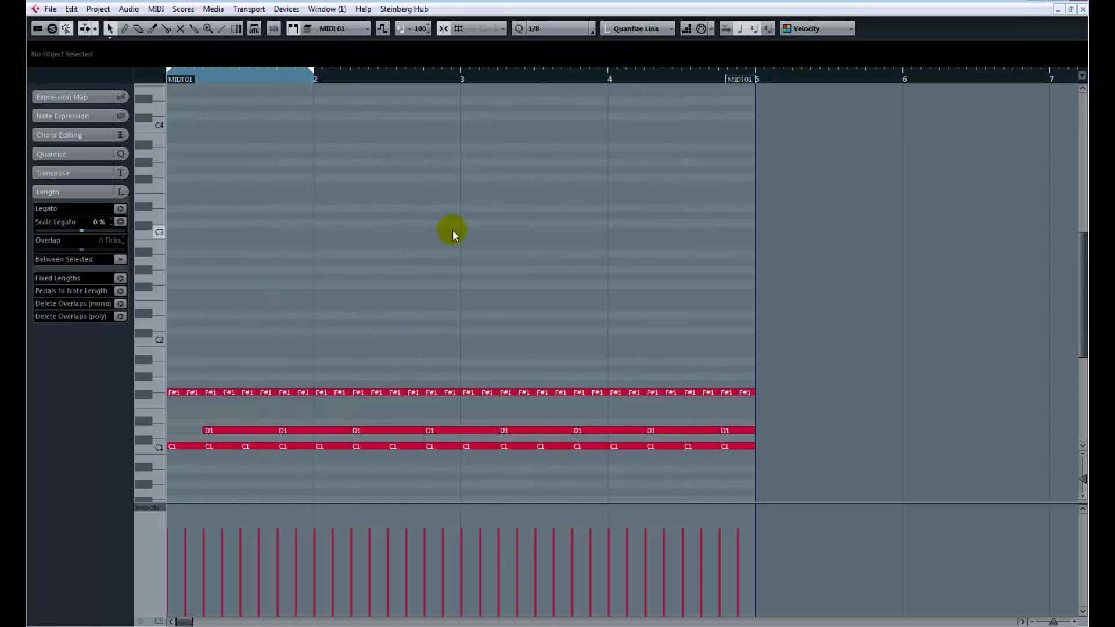
Step: Dismiss the error dialog and select all notes of the four-bar beat in the Key Editor
drag(550, 77, 540, 65)
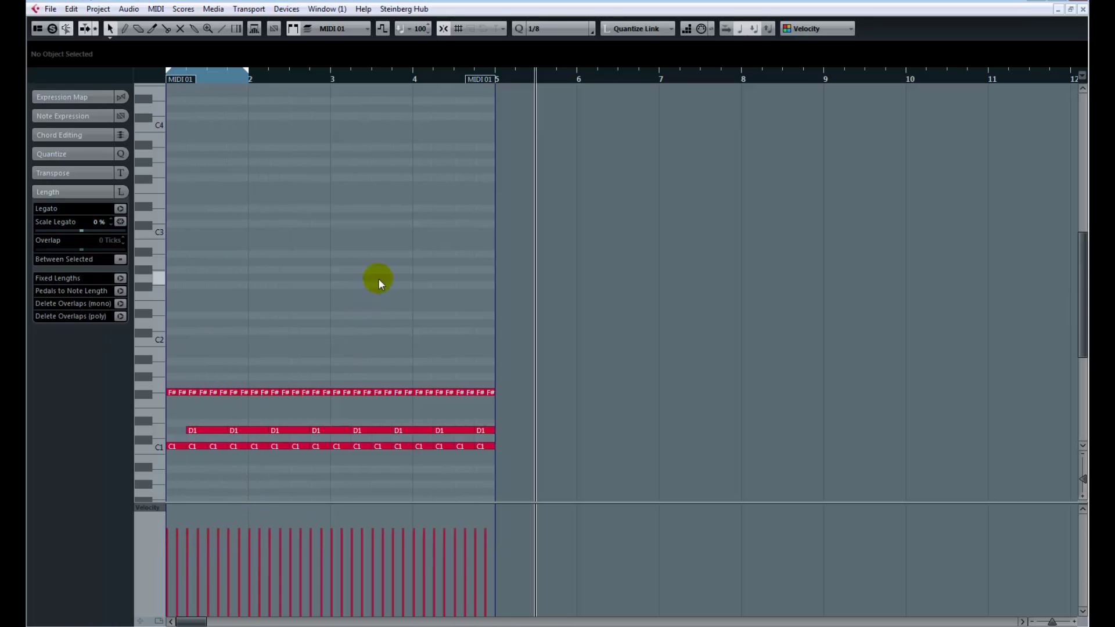
drag(513, 312, 143, 469)
scroll(312, 280, down, 3)
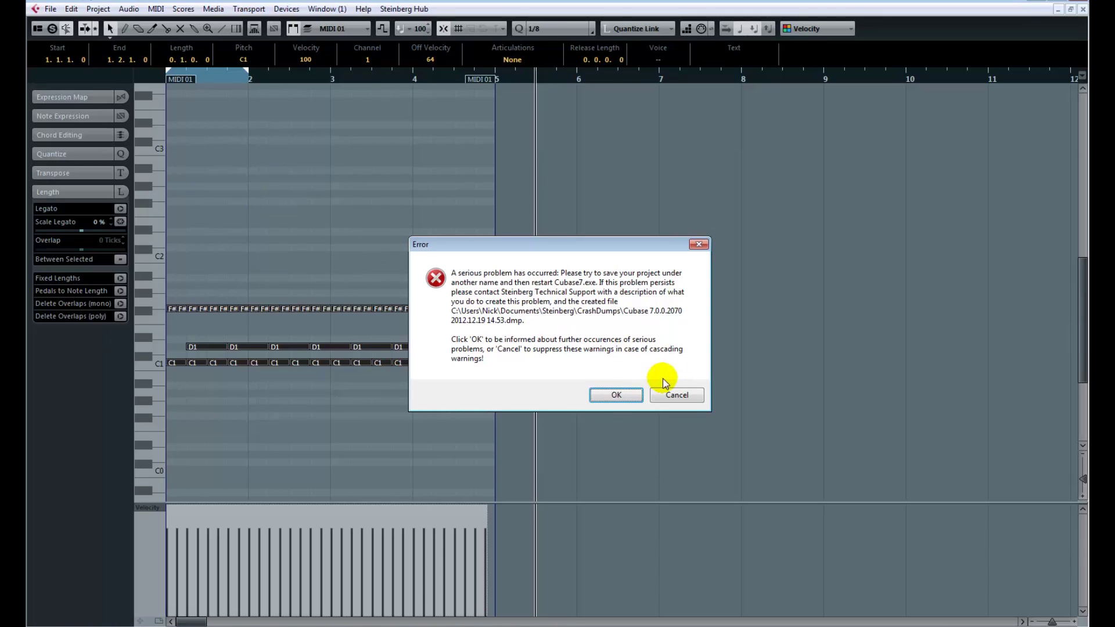
click(617, 394)
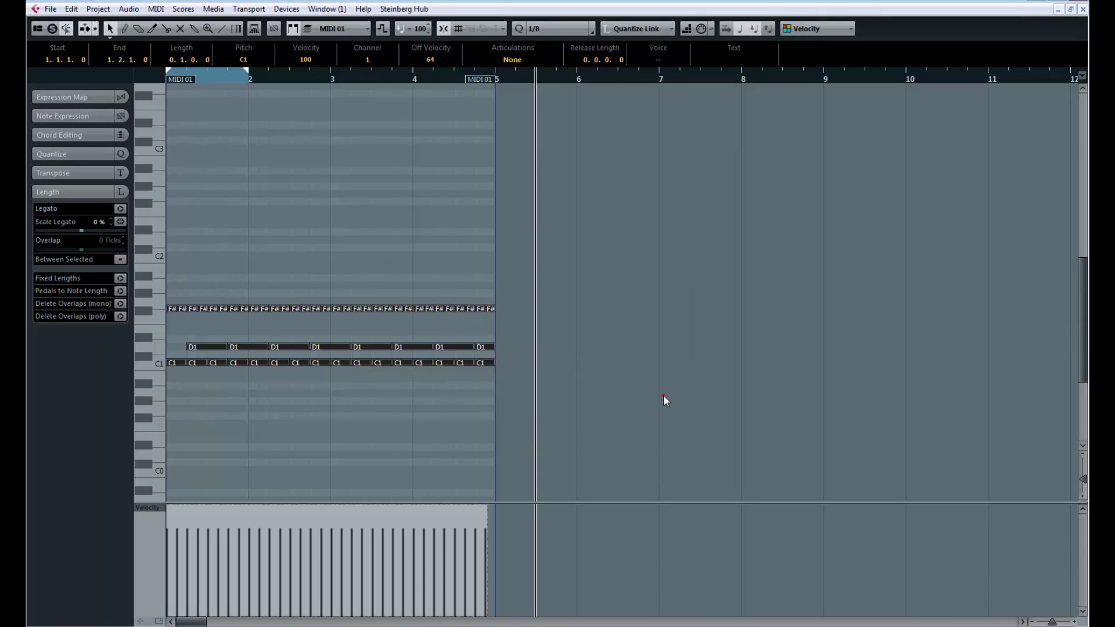
click(298, 186)
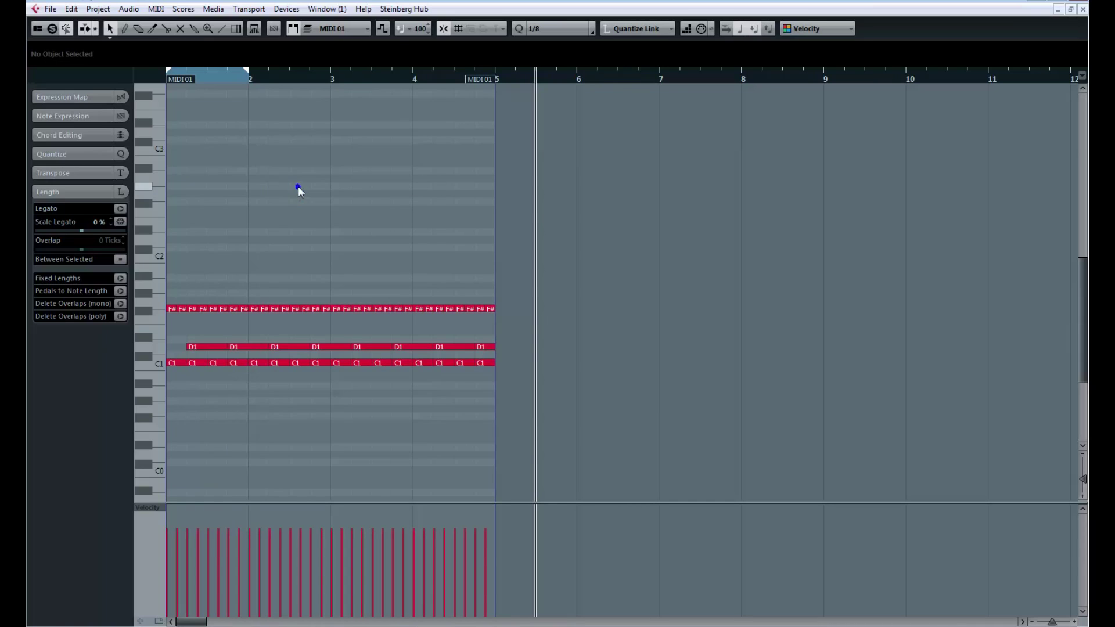
click(239, 159)
drag(236, 164, 628, 492)
click(500, 211)
drag(531, 221, 163, 450)
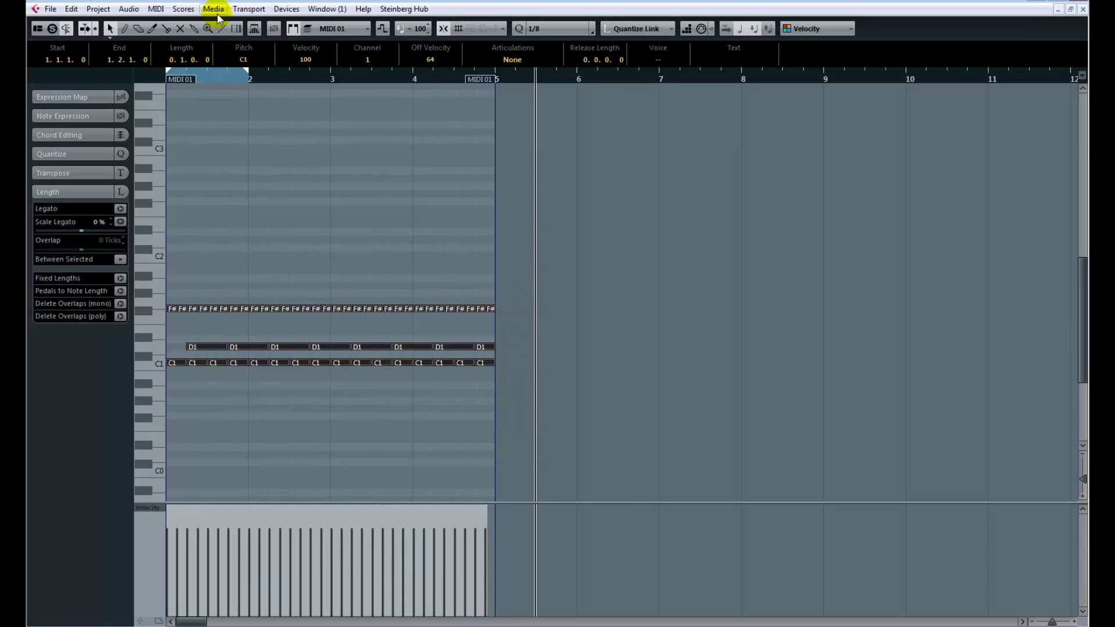
Step: Open the Logical Editor for the selected notes, move its window clear of them, and keep the function on Transform
click(155, 10)
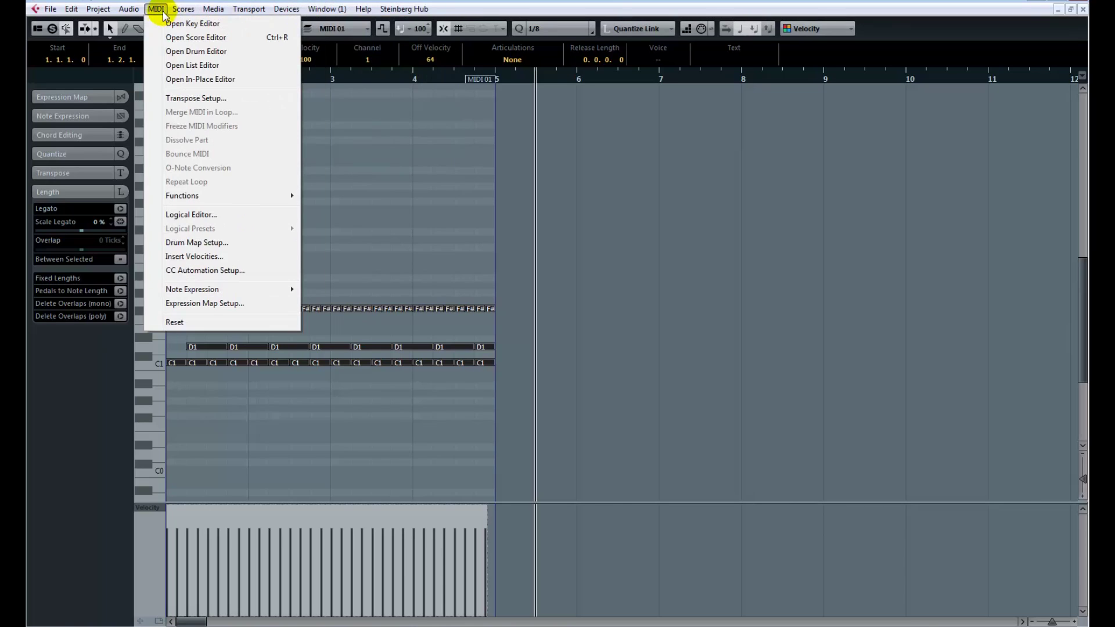
click(178, 11)
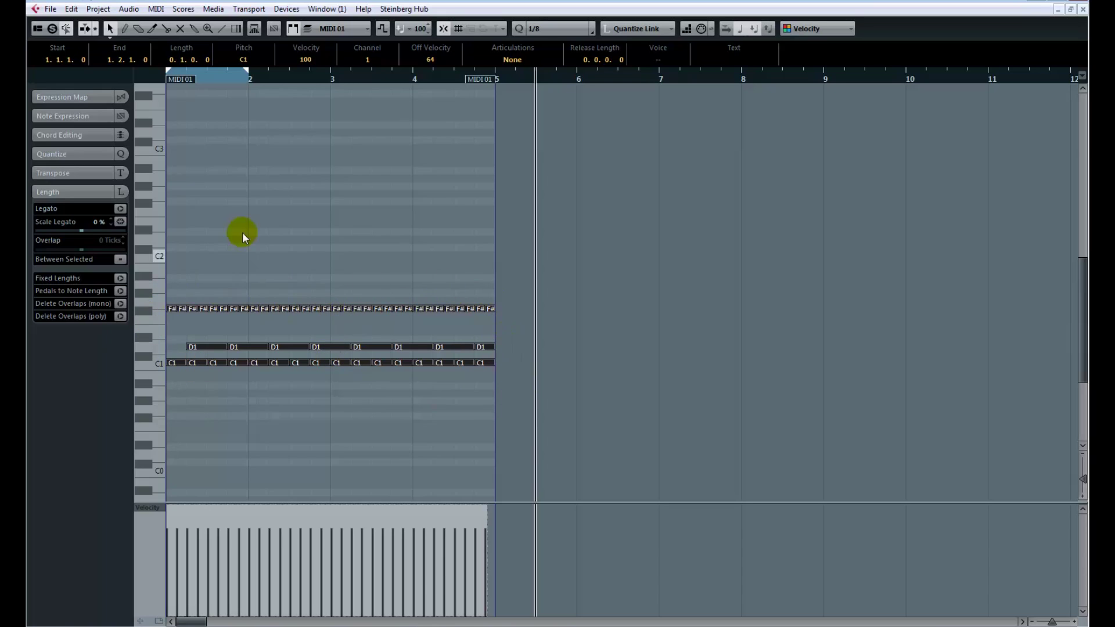
click(155, 9)
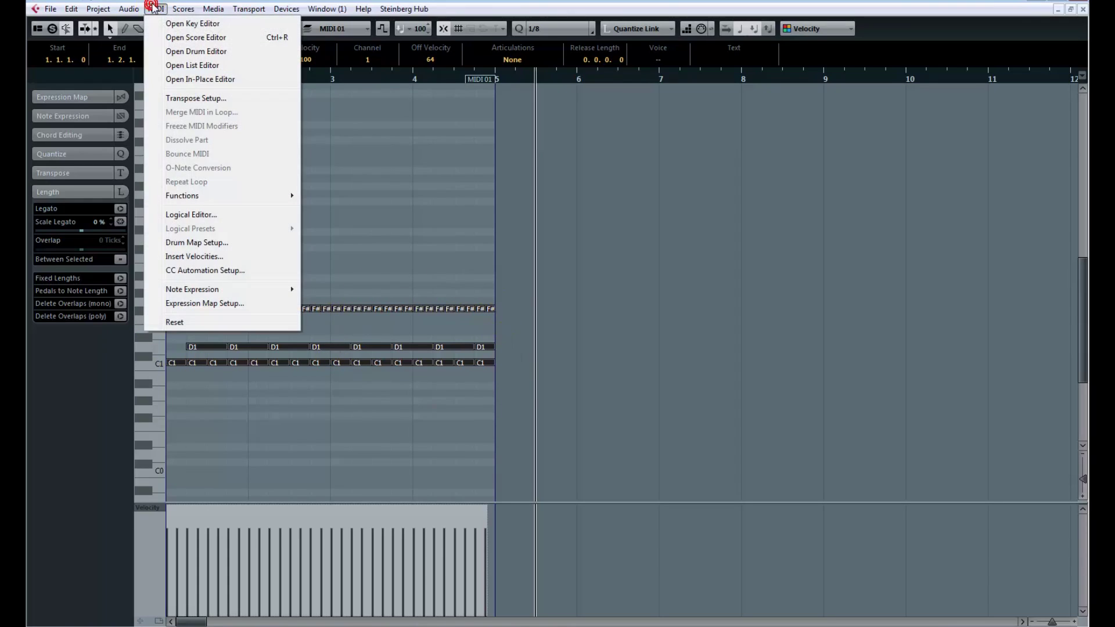
click(231, 215)
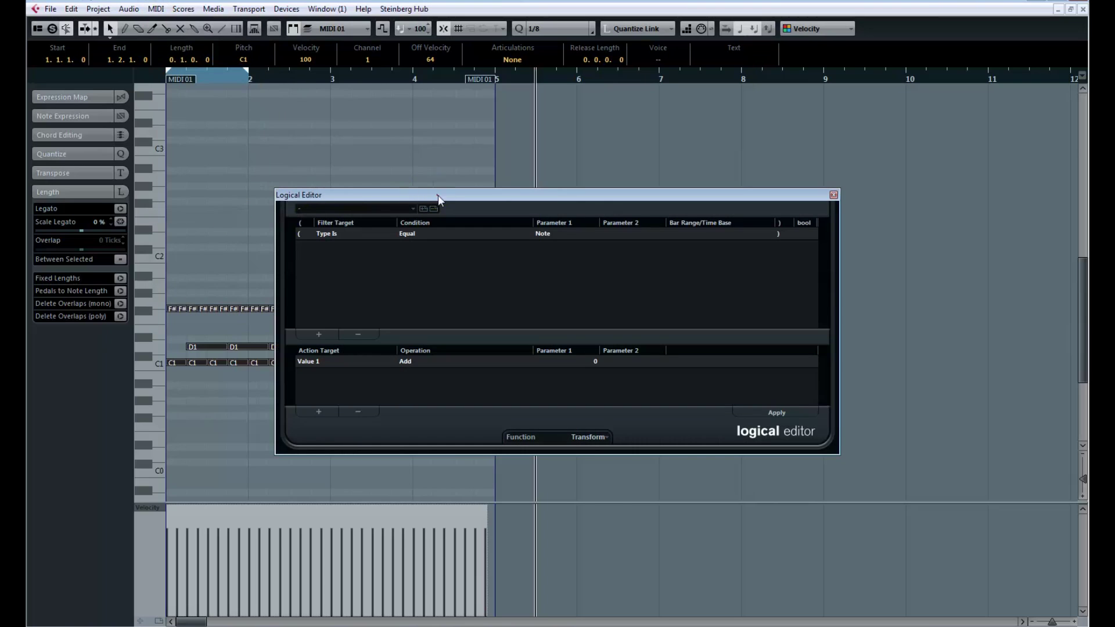
drag(438, 195, 451, 152)
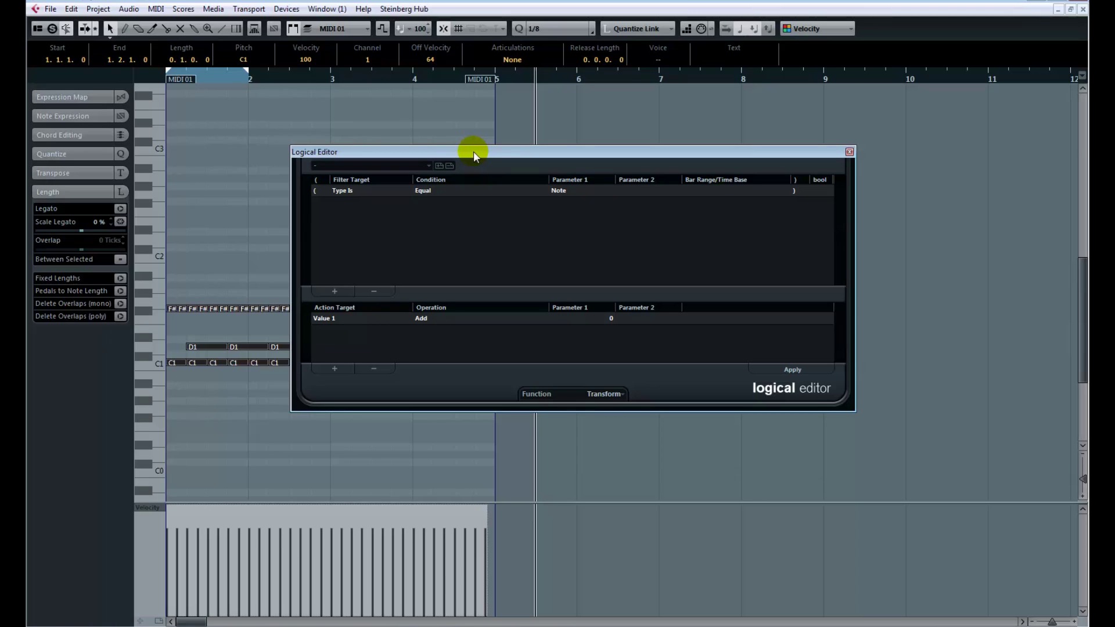
drag(473, 151, 543, 132)
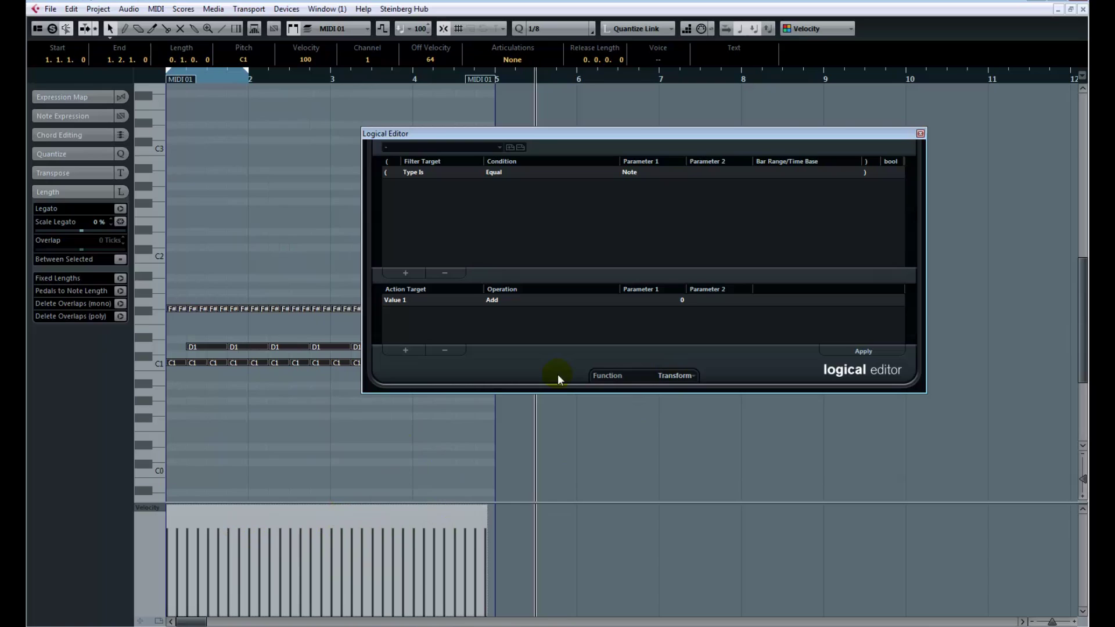
click(671, 375)
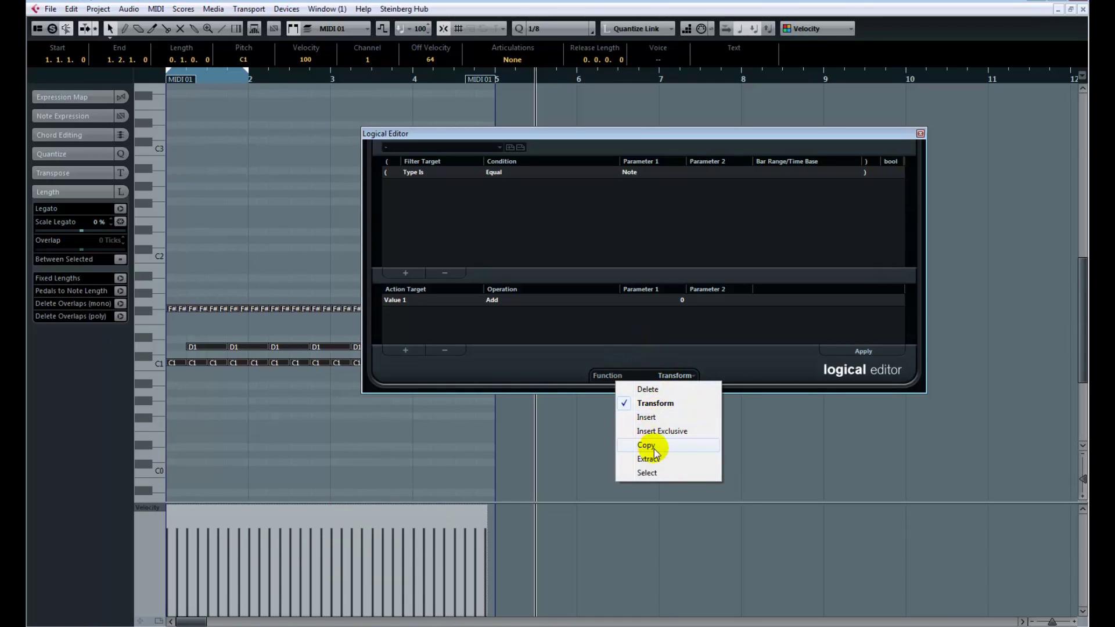
click(716, 141)
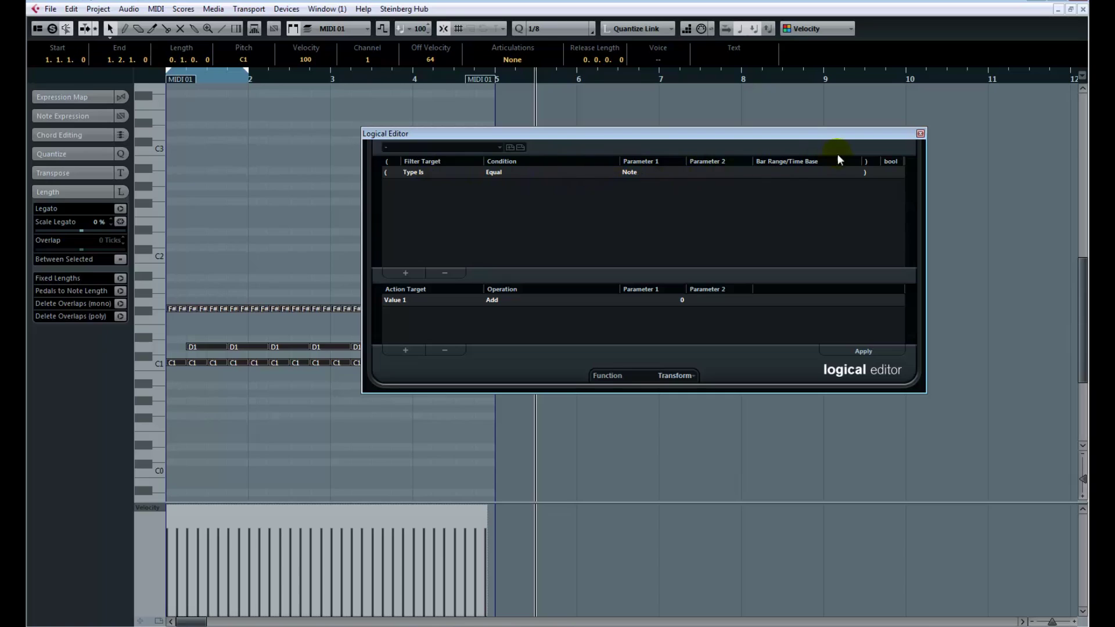
Step: Add a Position filter condition with Inside Bar Range from 0 to 89, covering the very start of each bar
click(405, 273)
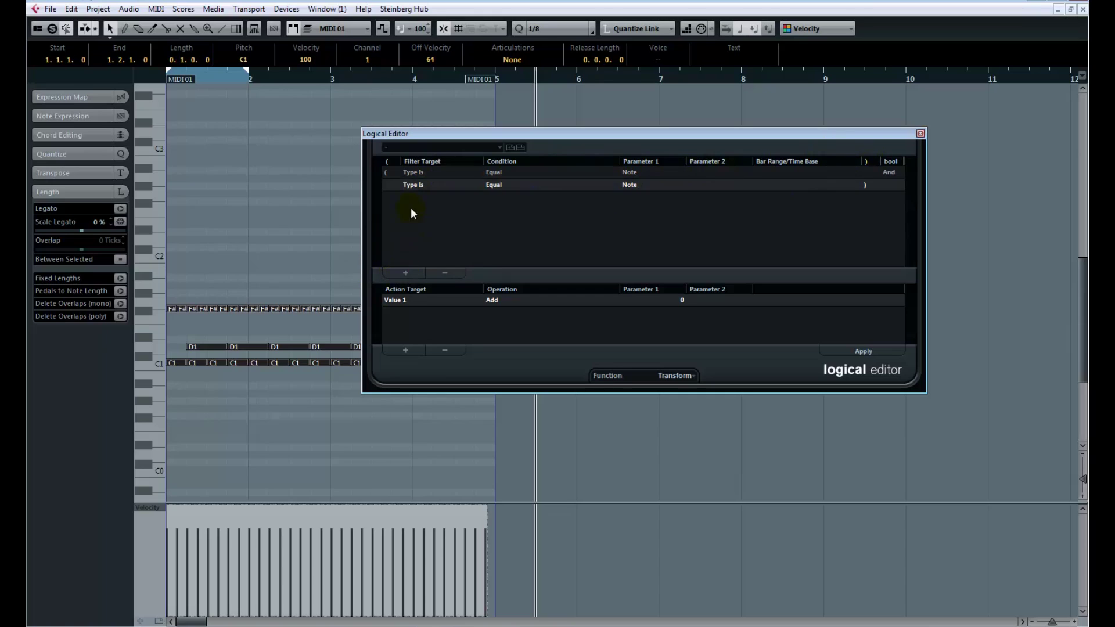
click(422, 185)
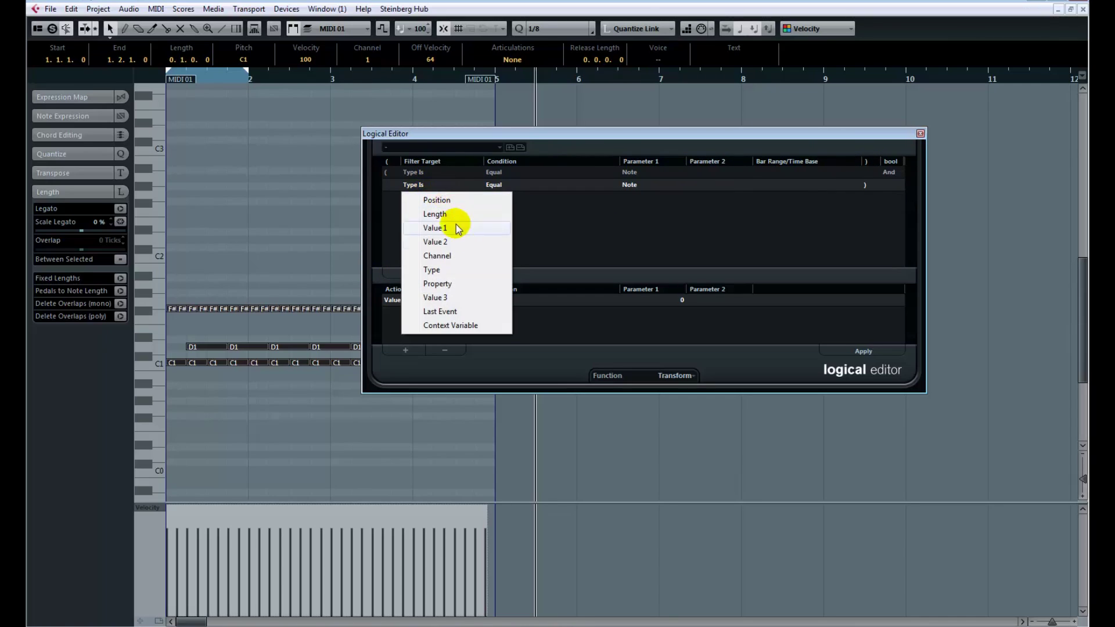
click(437, 200)
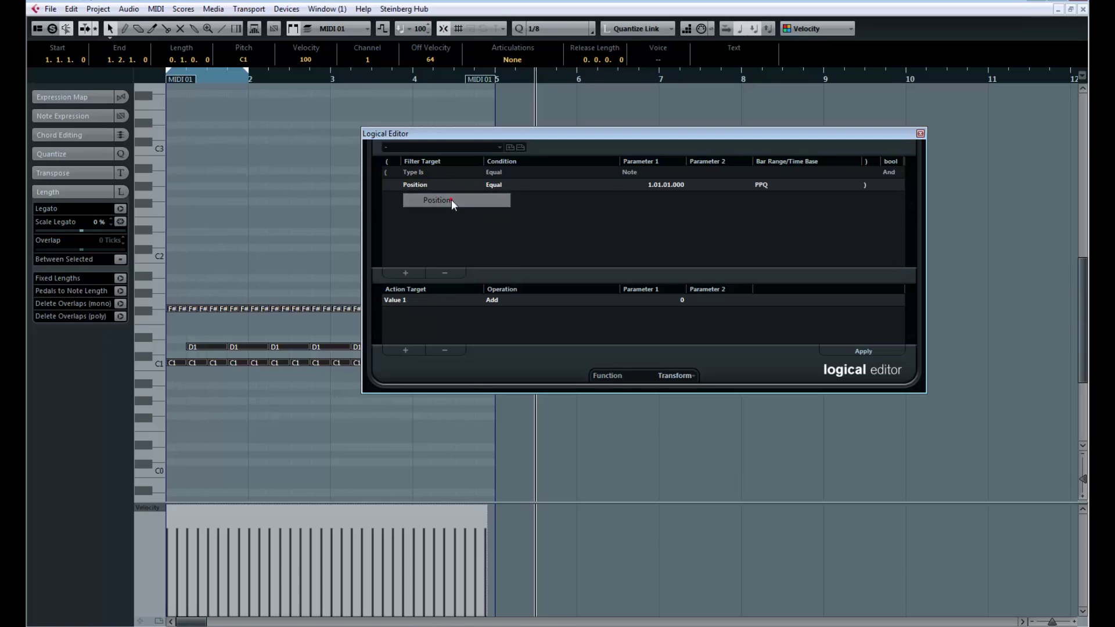
click(495, 185)
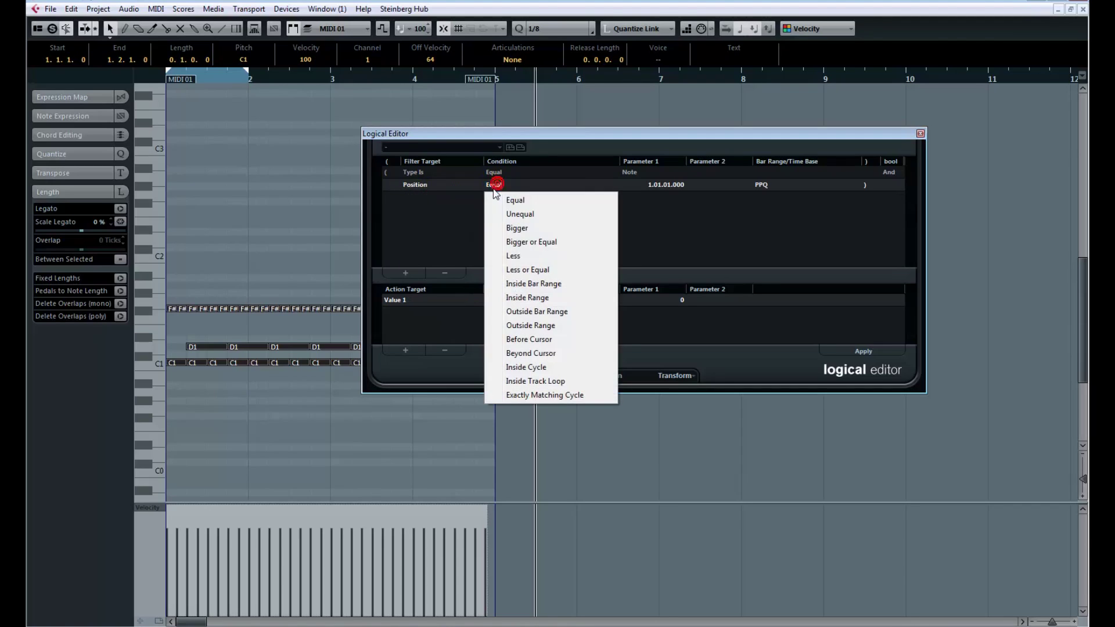
click(561, 285)
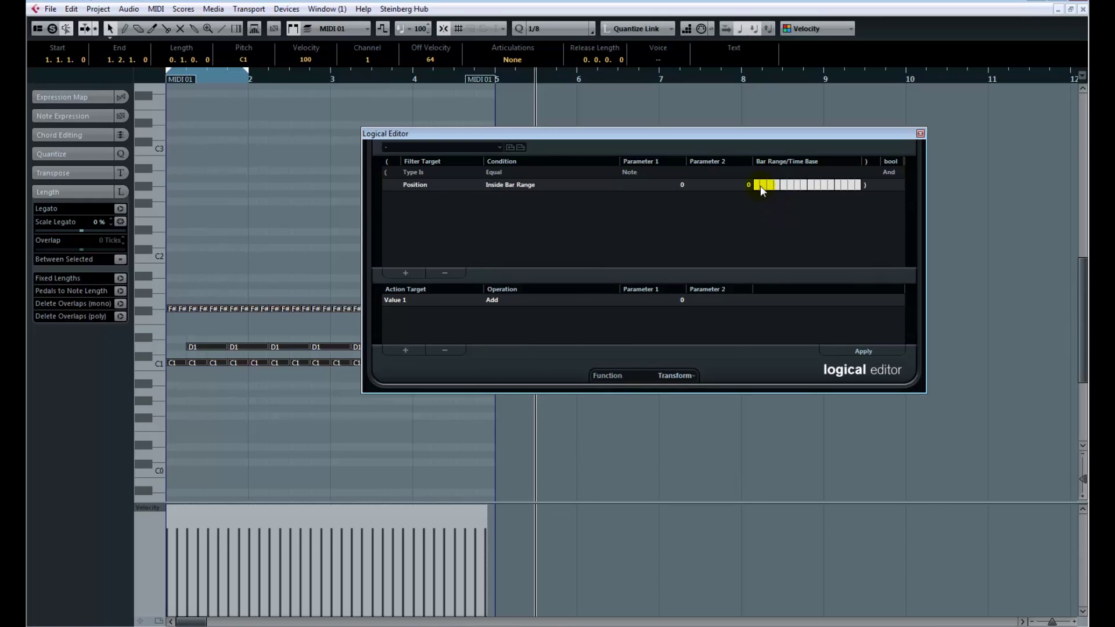
drag(758, 186, 778, 193)
Step: Add a second Position condition with Inside Bar Range from 938 to 1005, linked to the first Position condition with Or
click(397, 275)
click(421, 200)
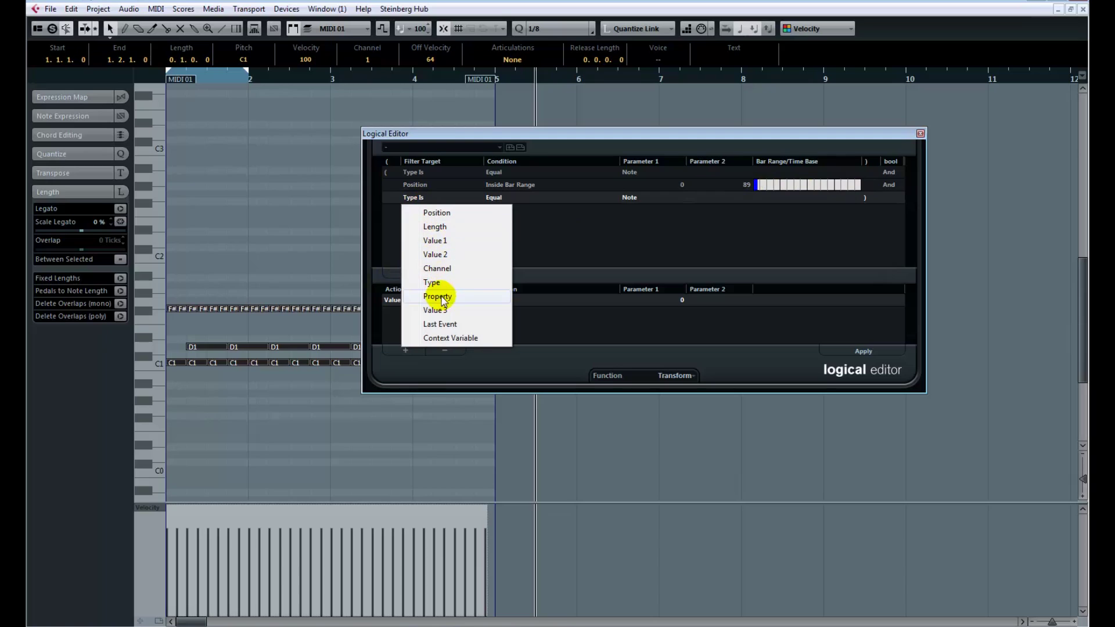
click(441, 213)
click(494, 198)
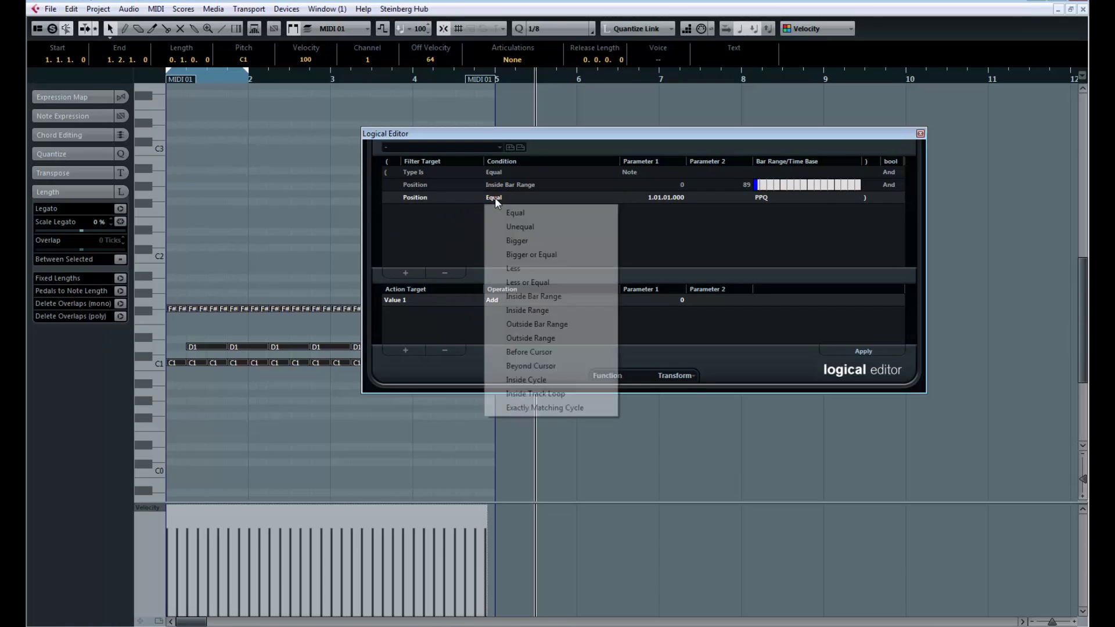
click(532, 297)
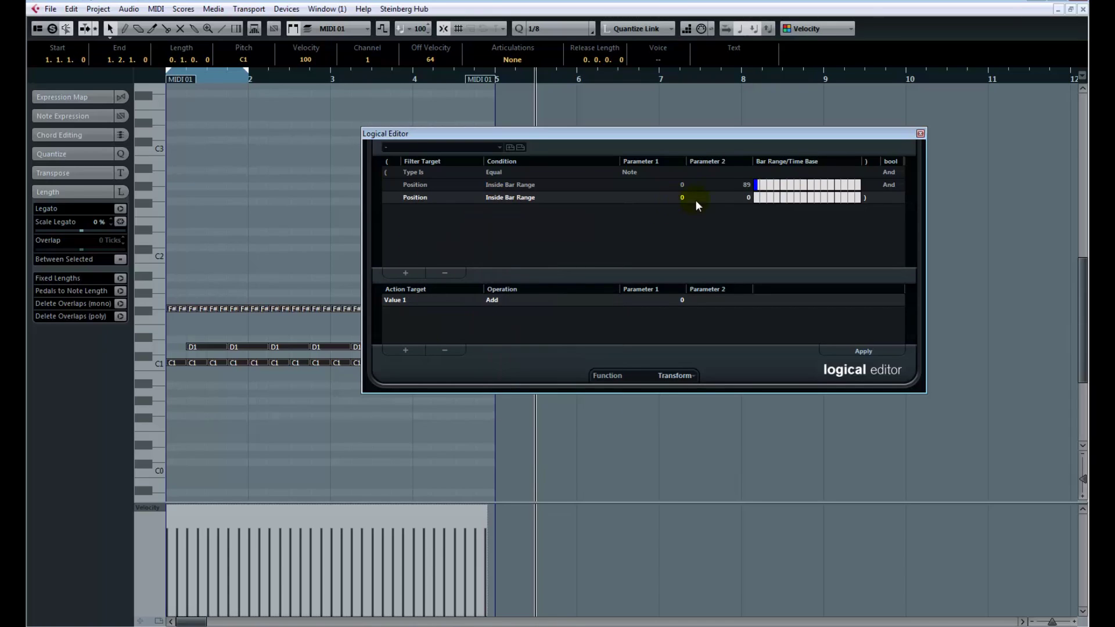
click(887, 185)
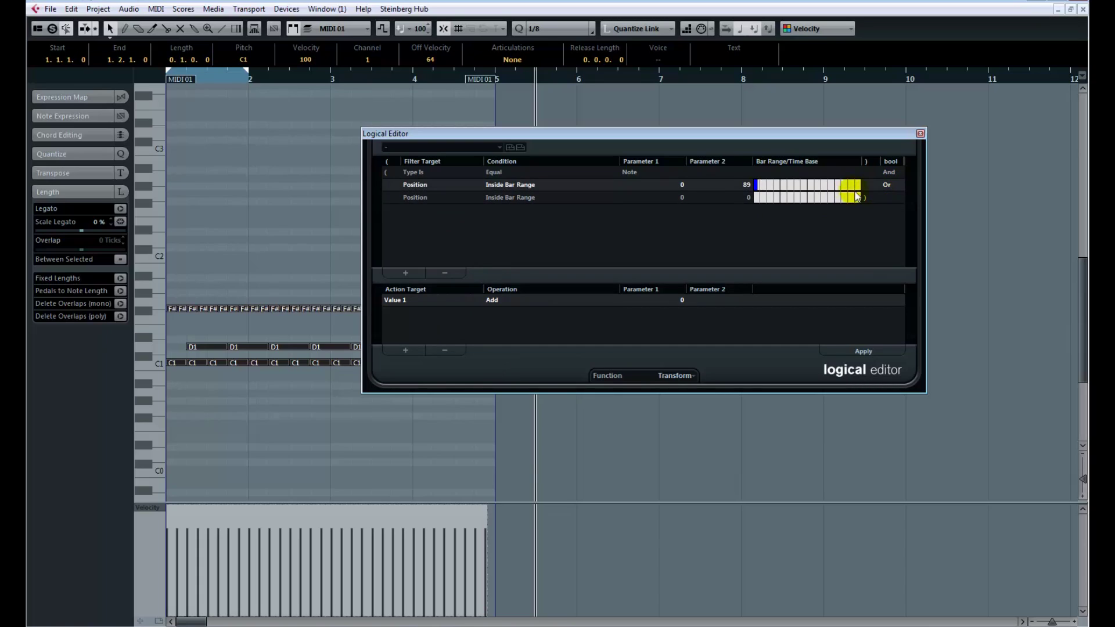
click(806, 197)
drag(807, 198, 811, 199)
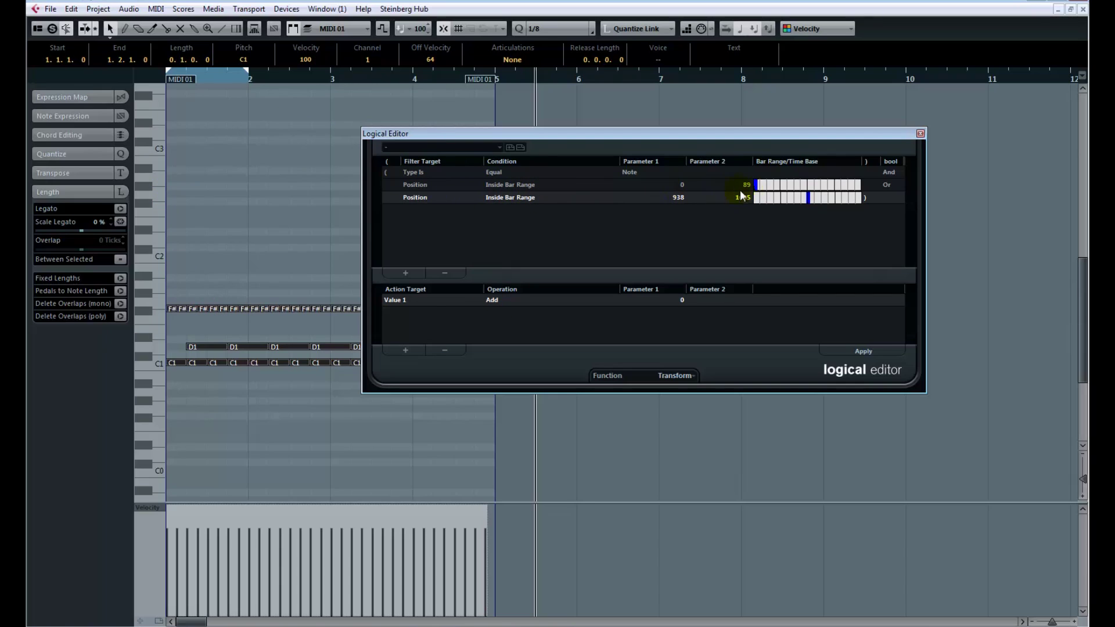
click(809, 198)
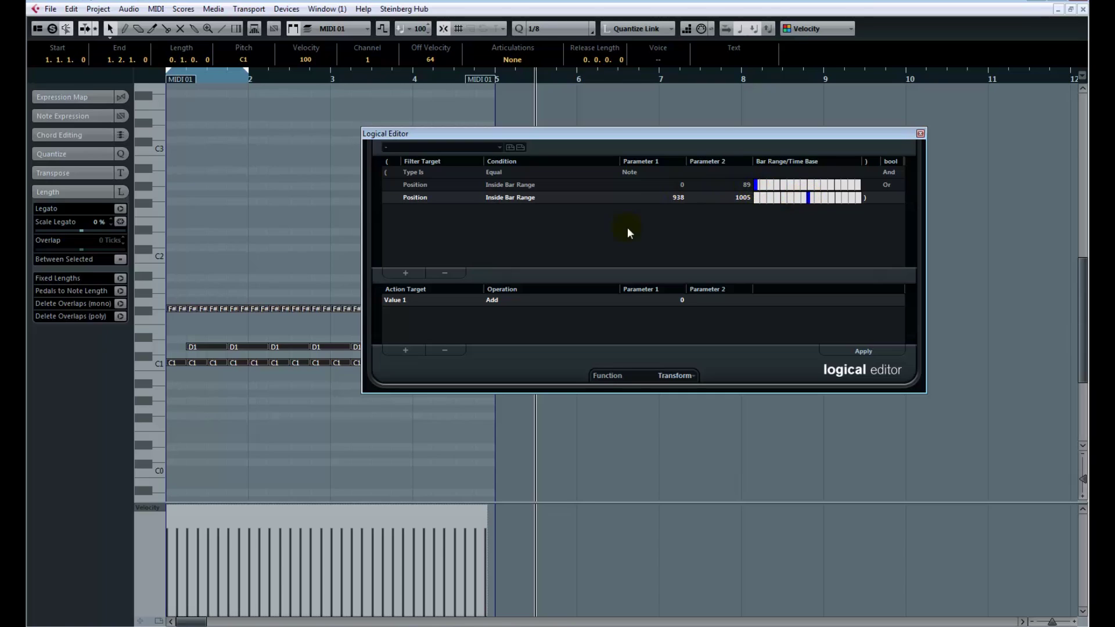
Step: Set the action to add 15 to Value 2
click(405, 302)
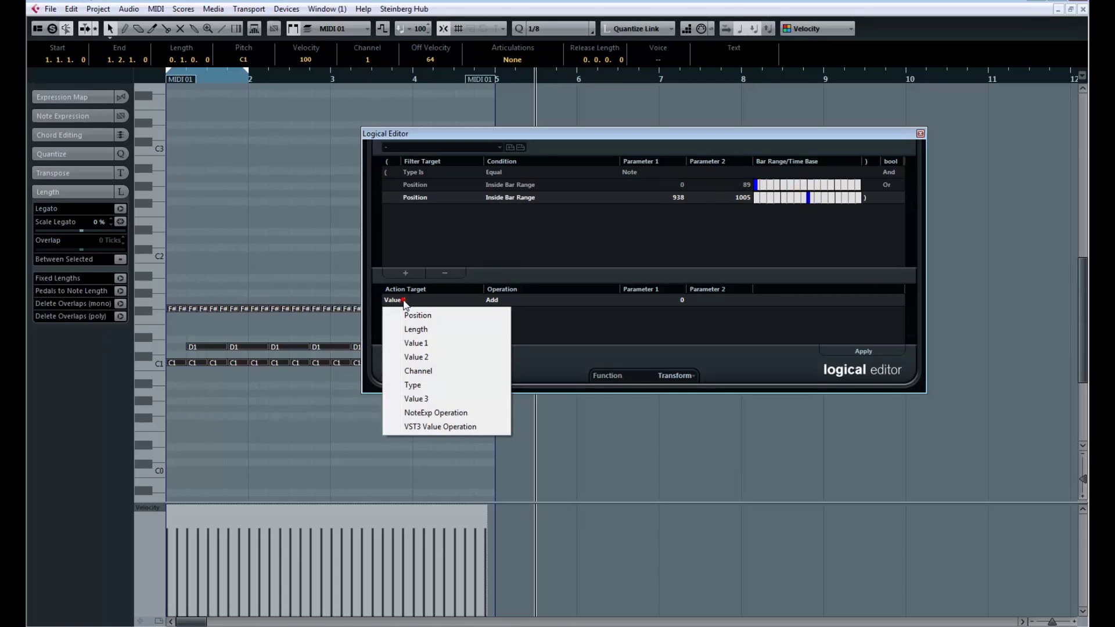
click(426, 360)
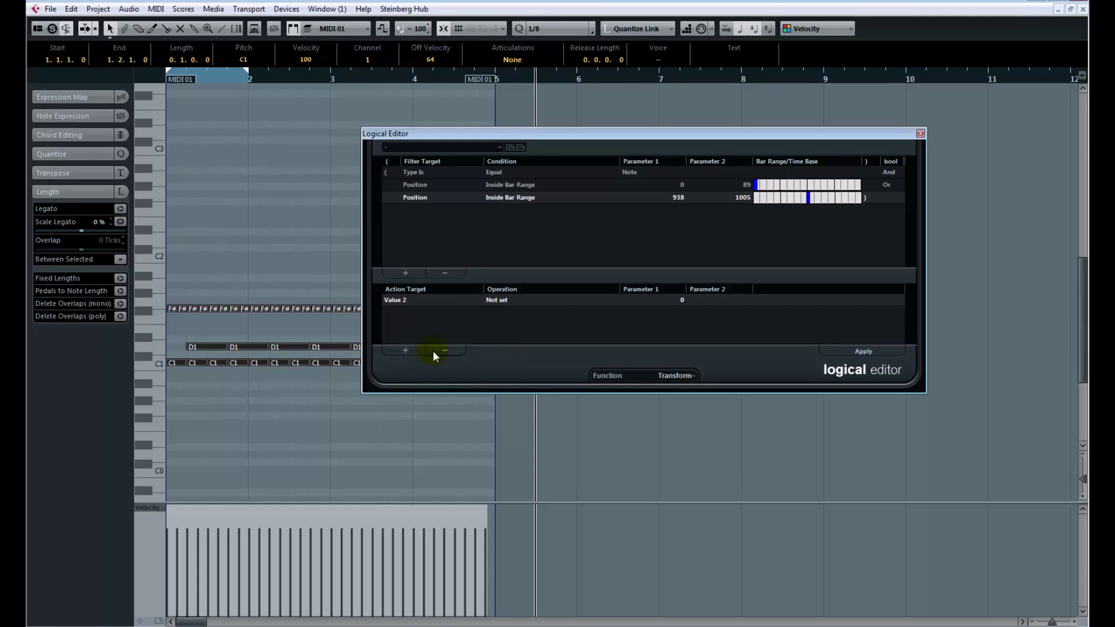
click(504, 301)
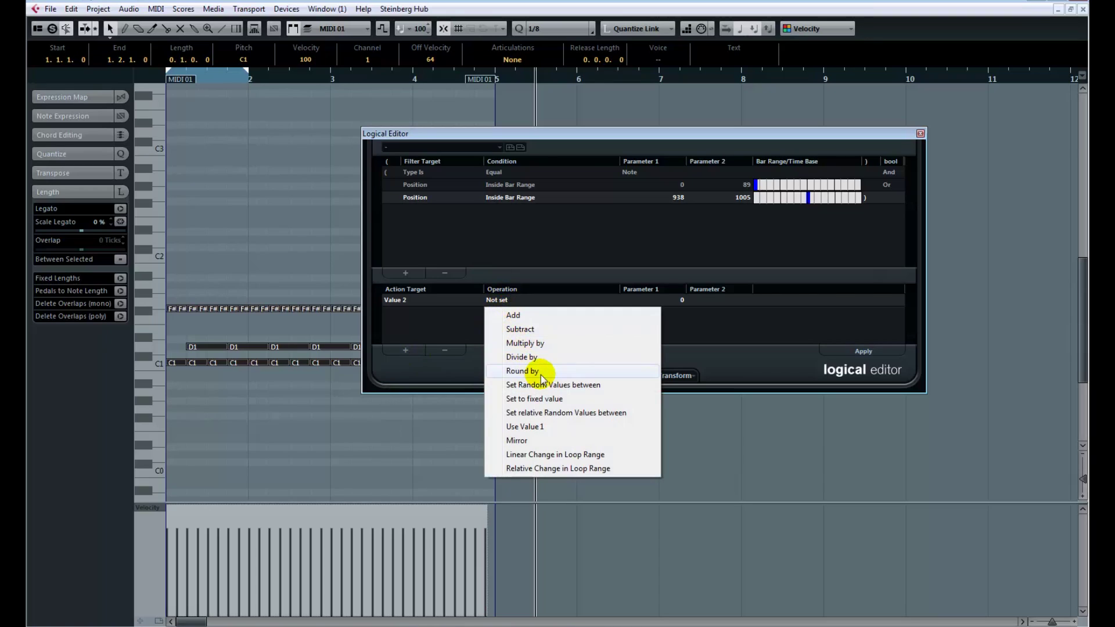
click(535, 316)
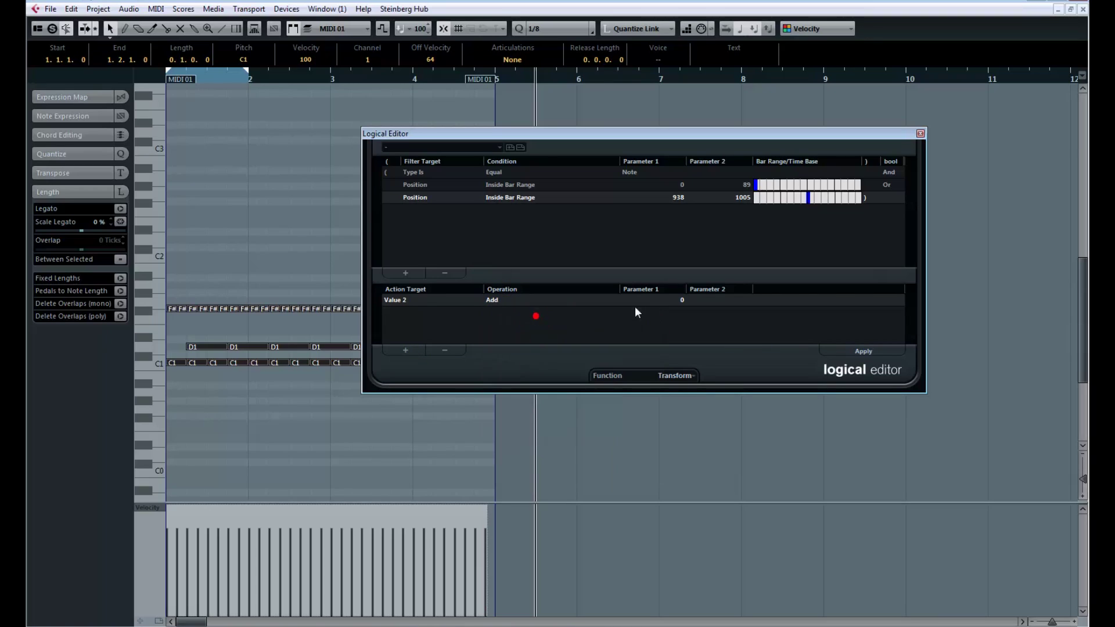
click(668, 301)
text(15)
key(Return)
Step: Apply the velocity increase to the selected notes, undo it to compare, and apply it again
drag(652, 133, 763, 92)
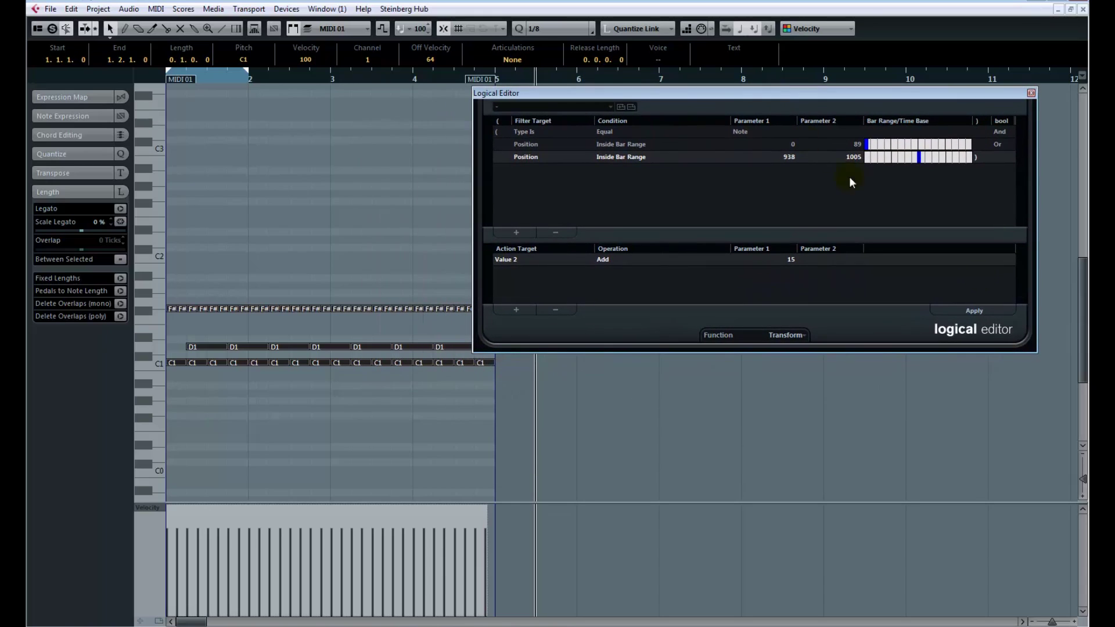
click(981, 311)
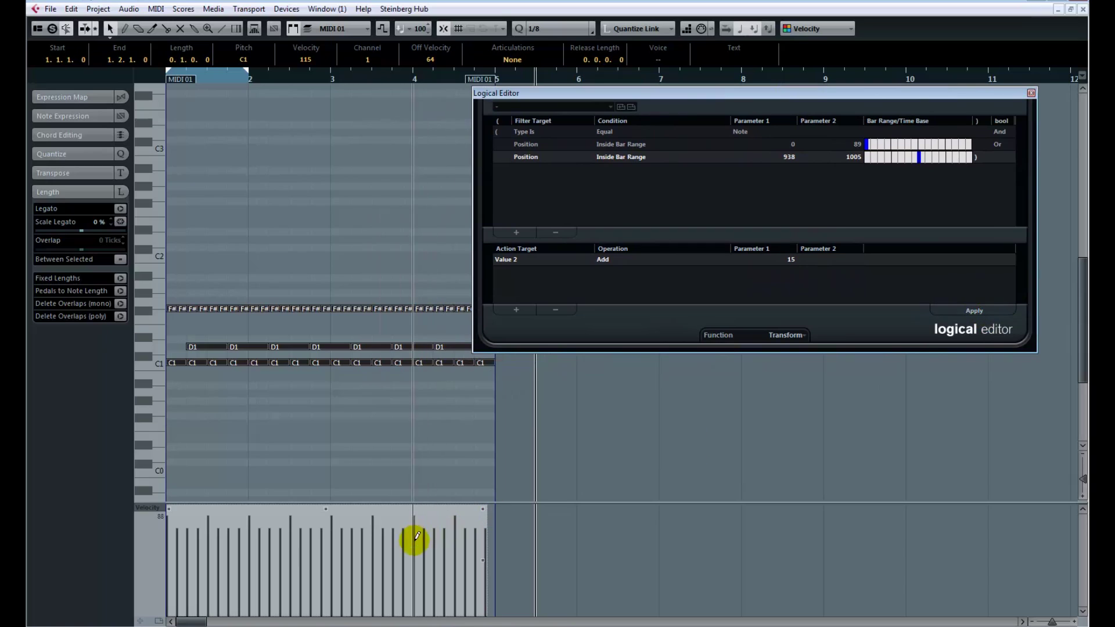
key(ctrl+z)
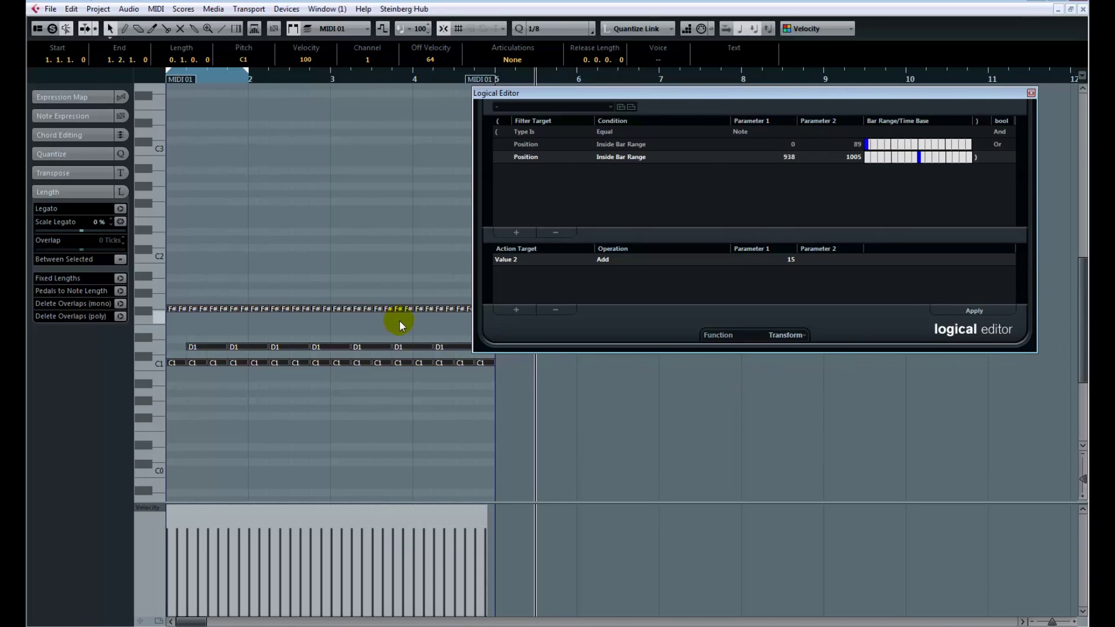
click(976, 312)
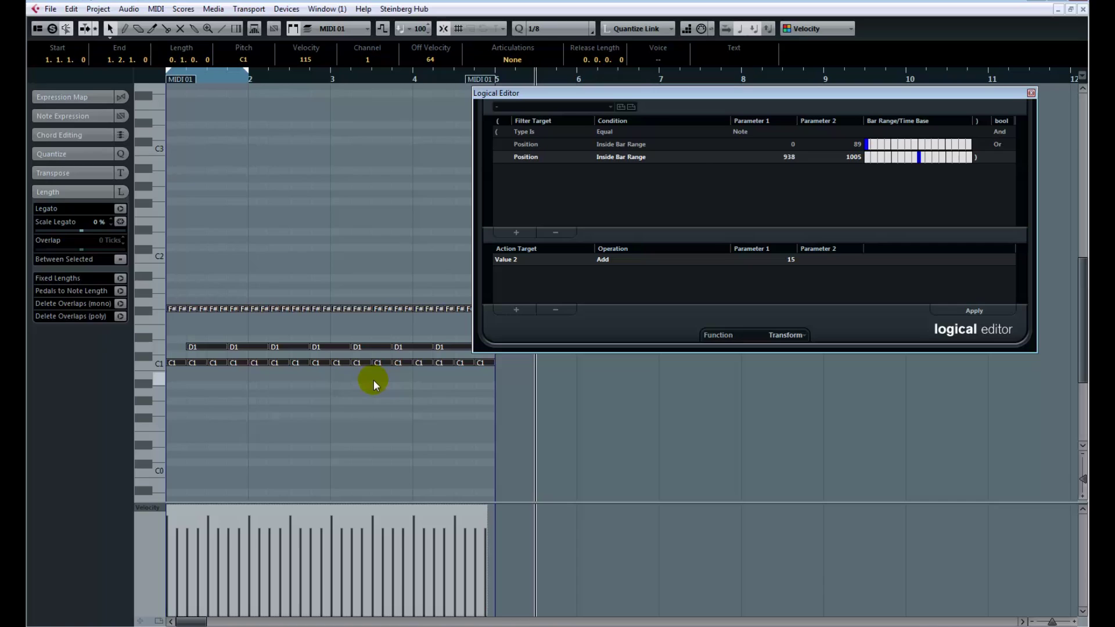
Step: Change the Value 2 action to subtract 15
click(608, 261)
click(615, 289)
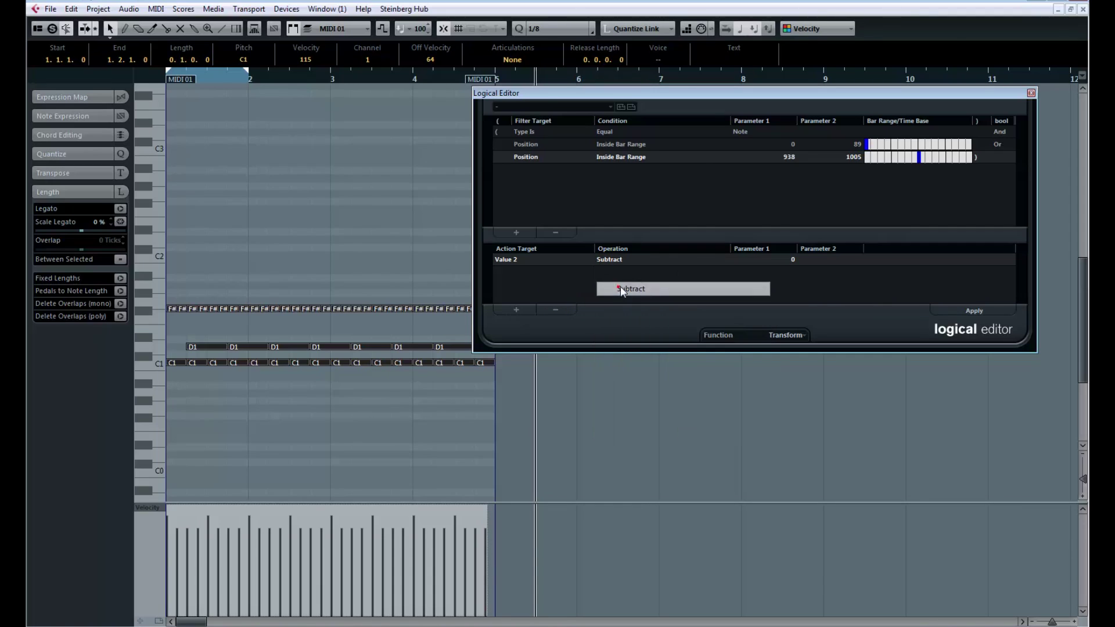
click(754, 259)
text(15)
key(Return)
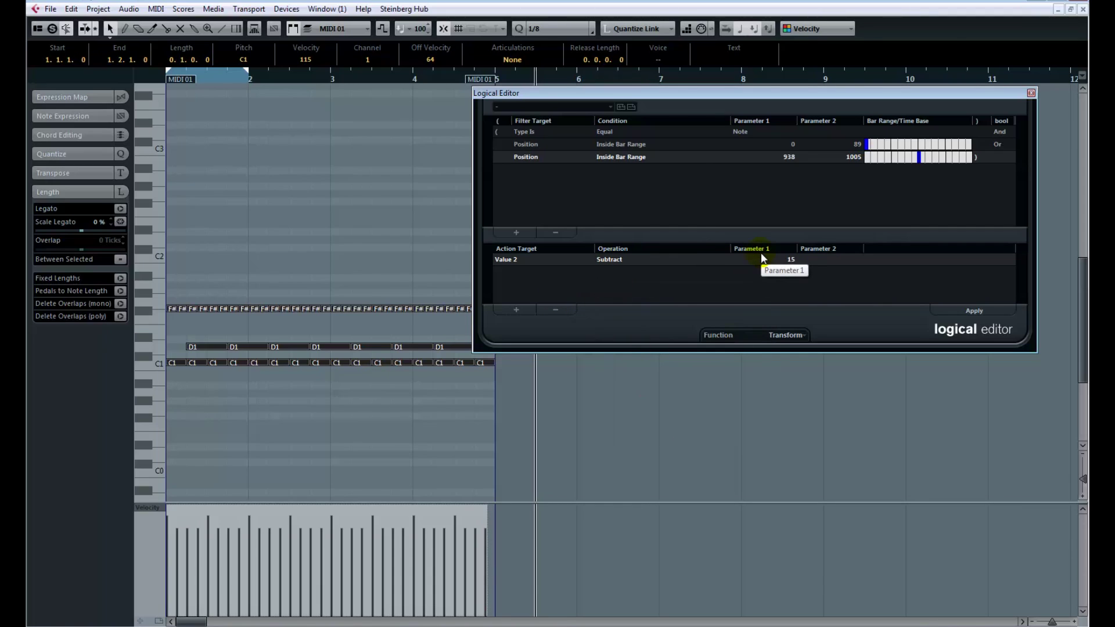
Step: Move the two Position bar ranges to 201–290 and 670–781, and apply the velocity subtraction of 15
click(878, 146)
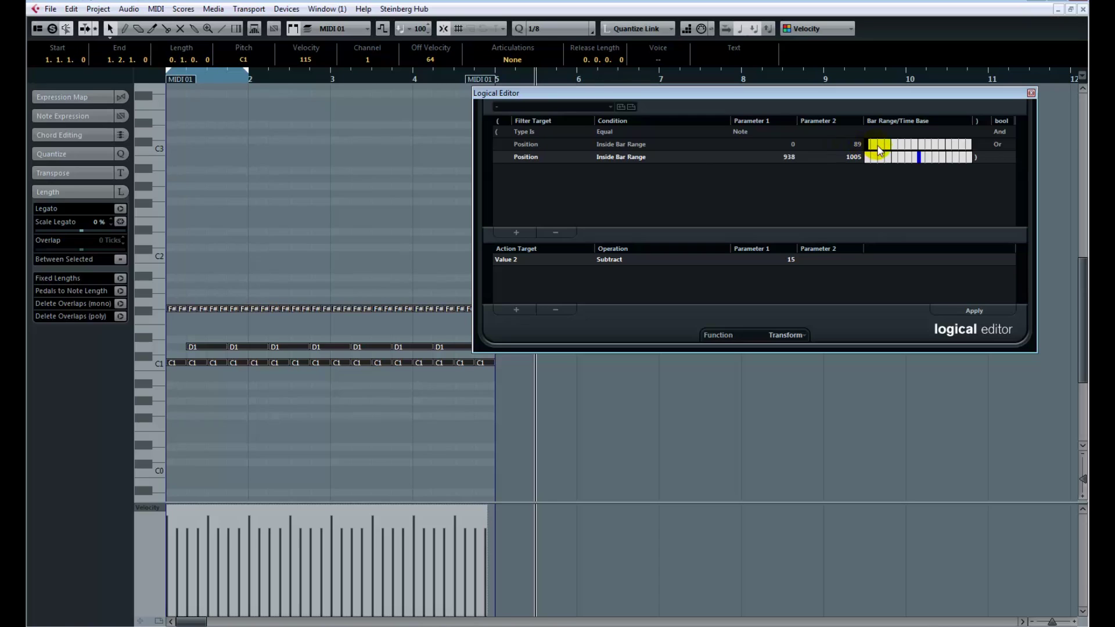
click(875, 147)
drag(876, 146, 902, 158)
click(878, 146)
click(981, 309)
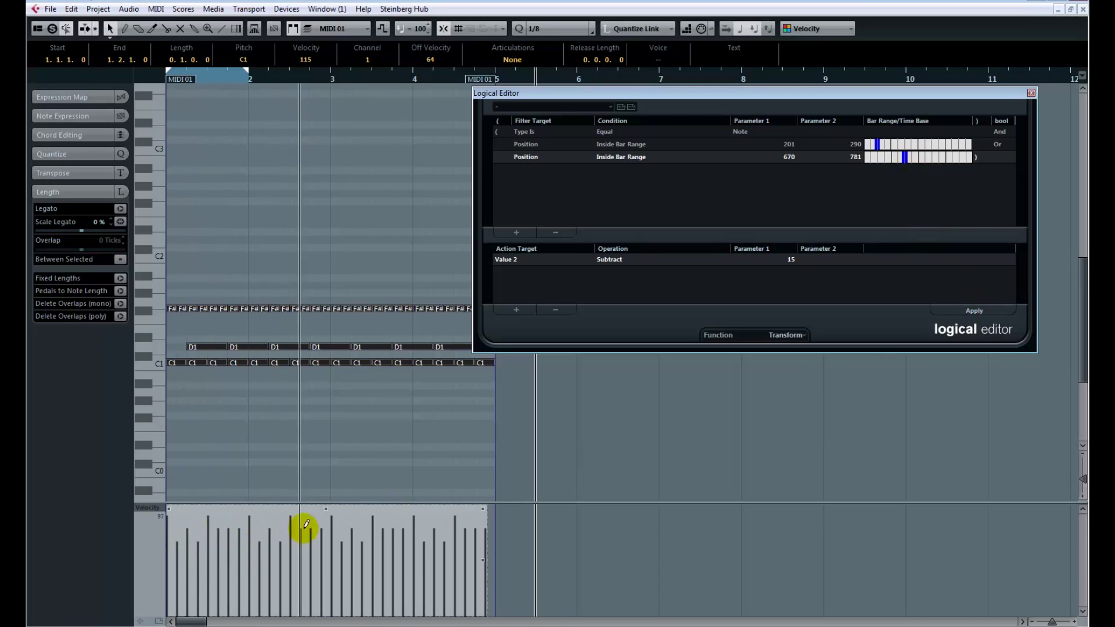
Step: Move the two Position bar ranges to 1161–1228 and 1630–1719, and apply the velocity subtraction again
click(936, 147)
drag(928, 145, 933, 145)
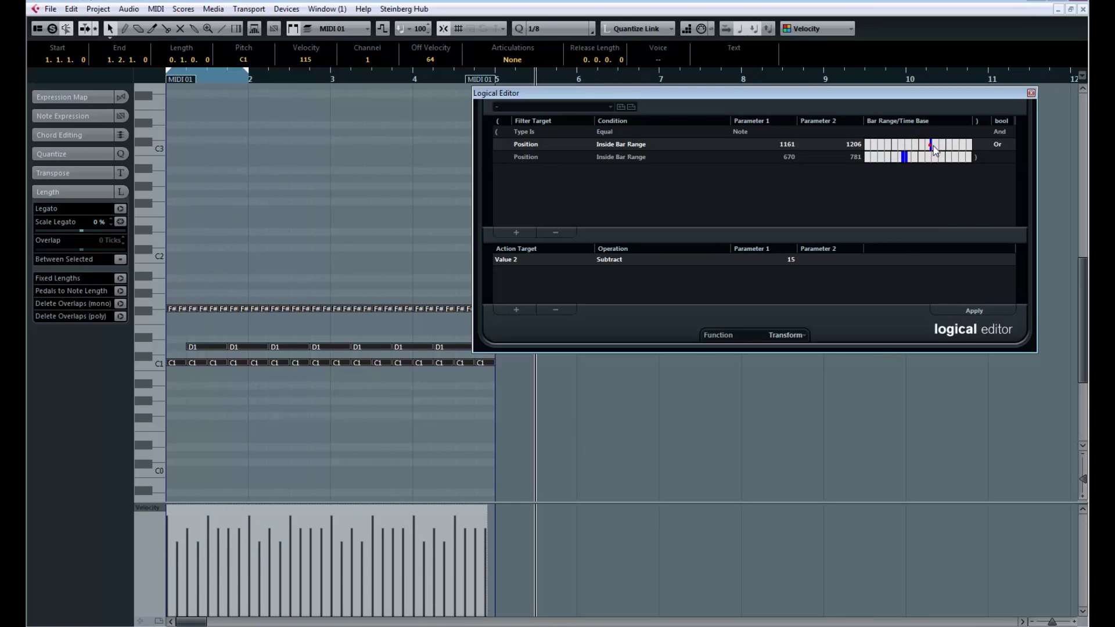
click(959, 159)
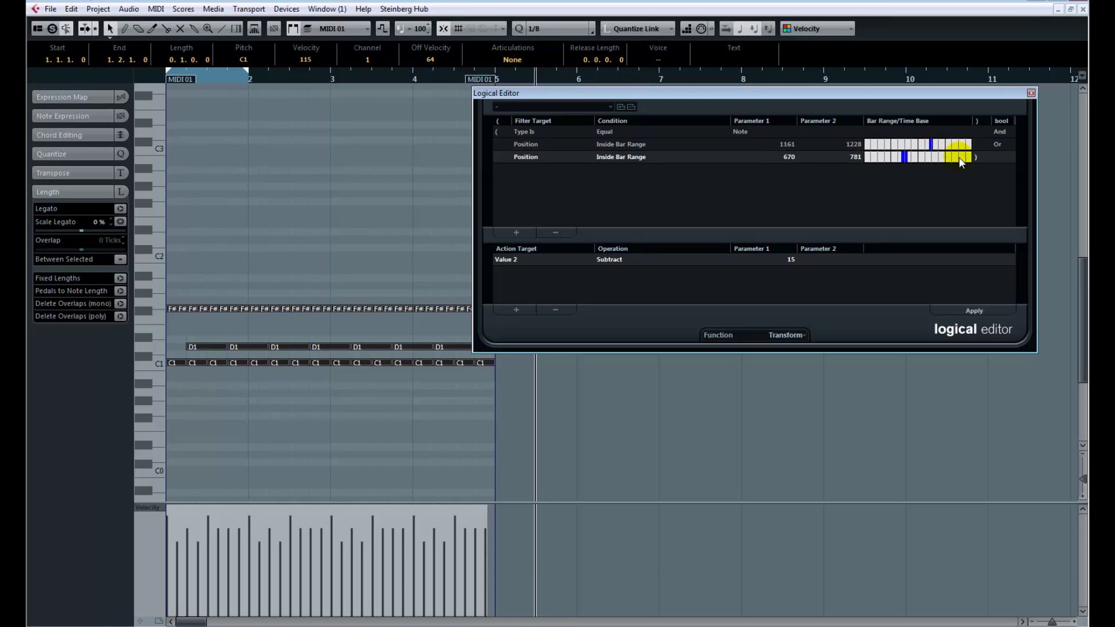
click(958, 158)
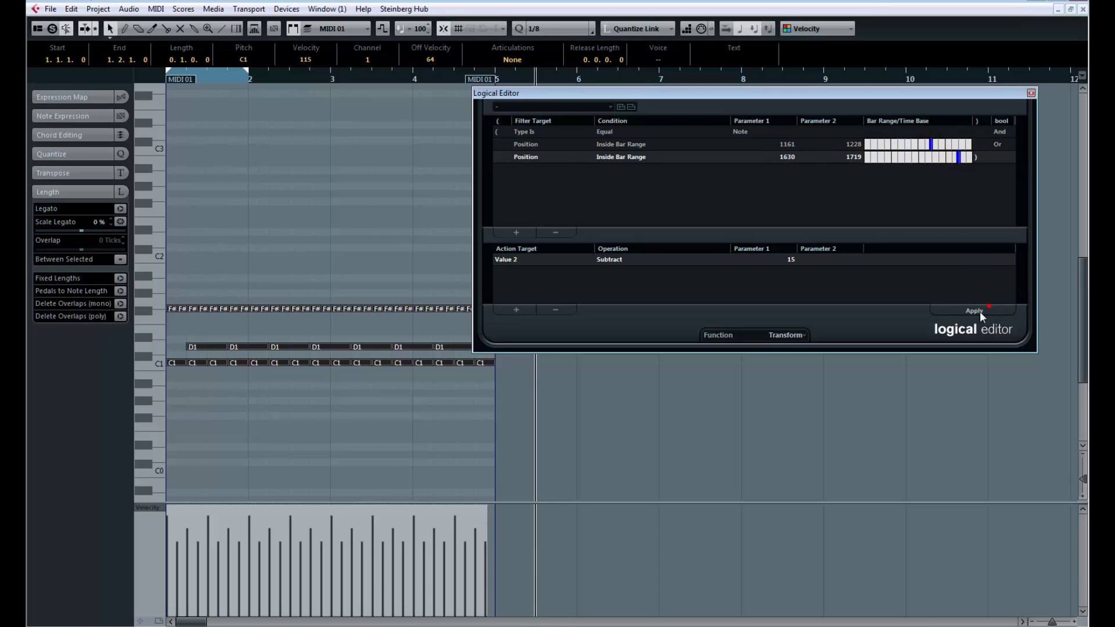
Step: Extend the cycle range to the start of bar 5 and play back the four-bar beat
drag(952, 92, 1084, 85)
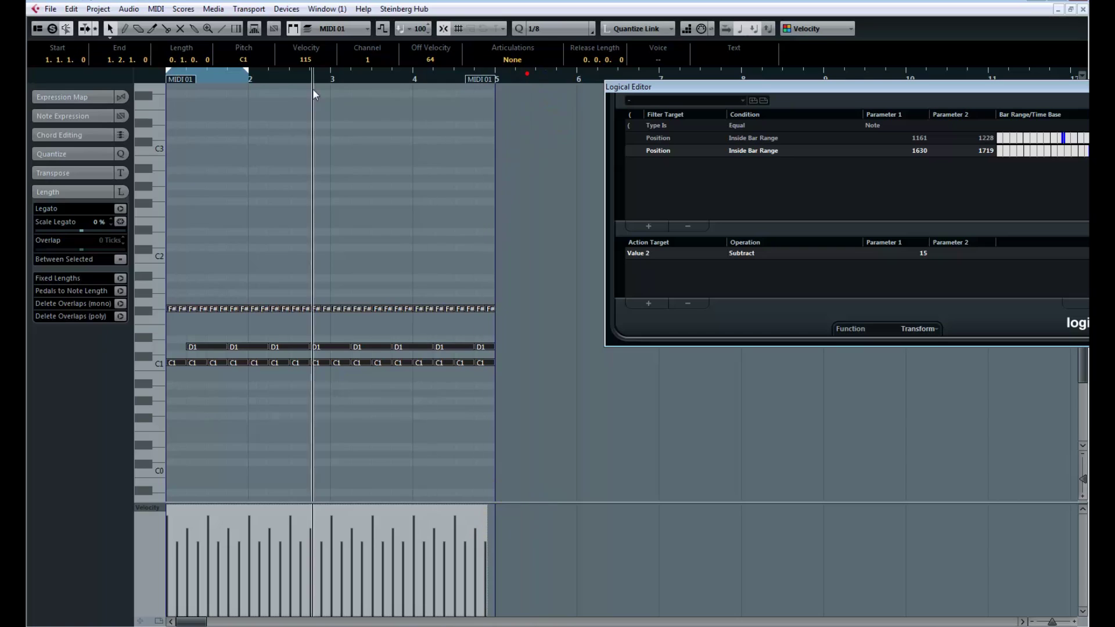
drag(248, 75, 496, 93)
key(space)
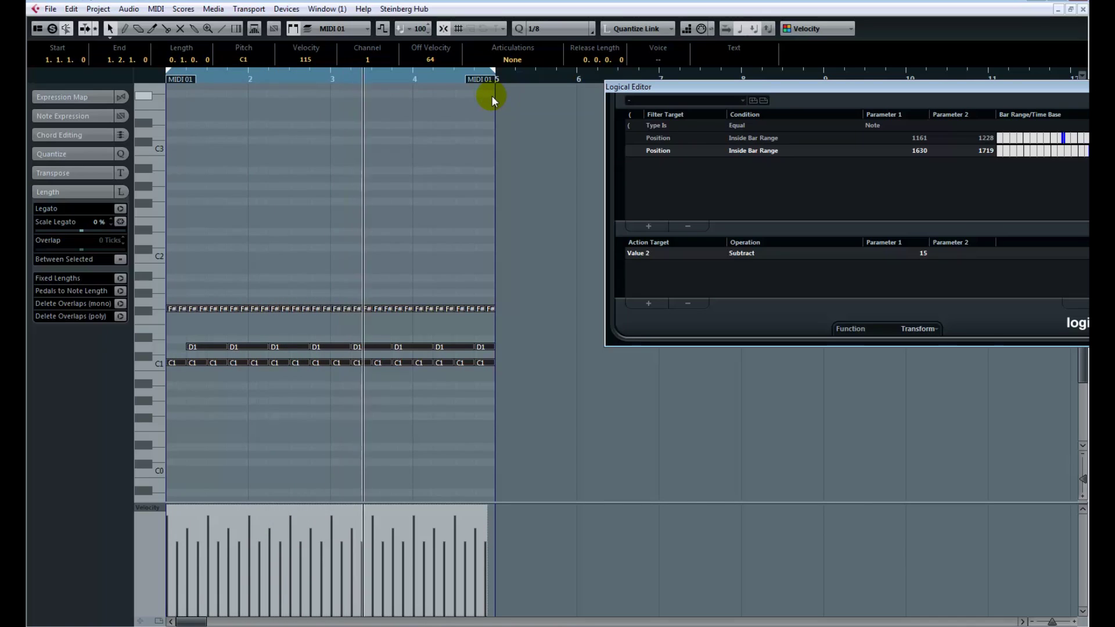
drag(684, 90, 606, 96)
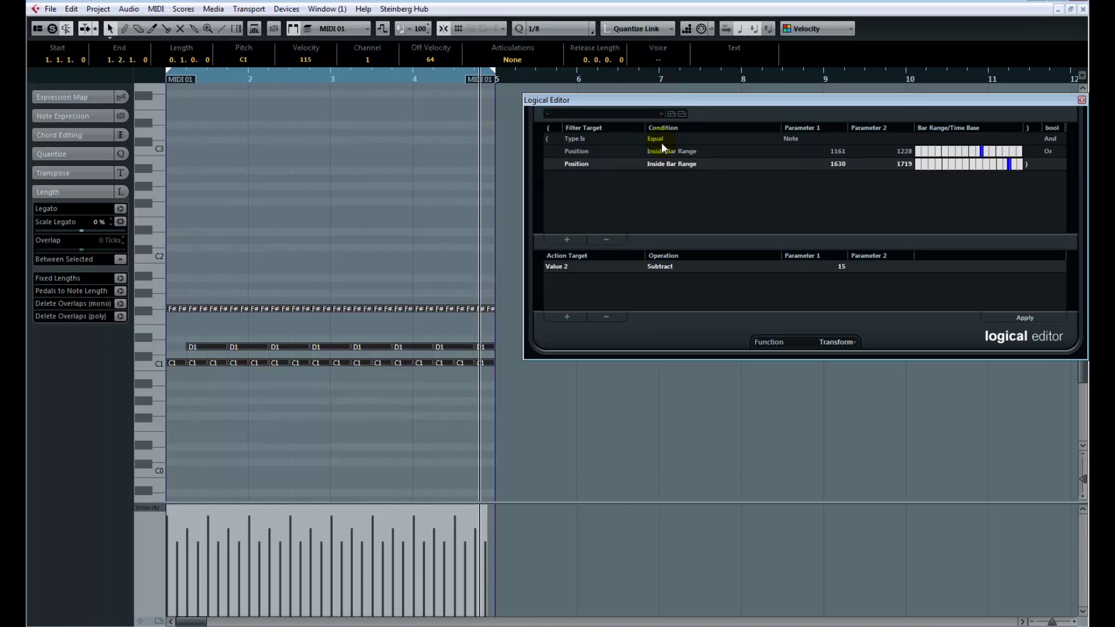
drag(715, 100, 432, 93)
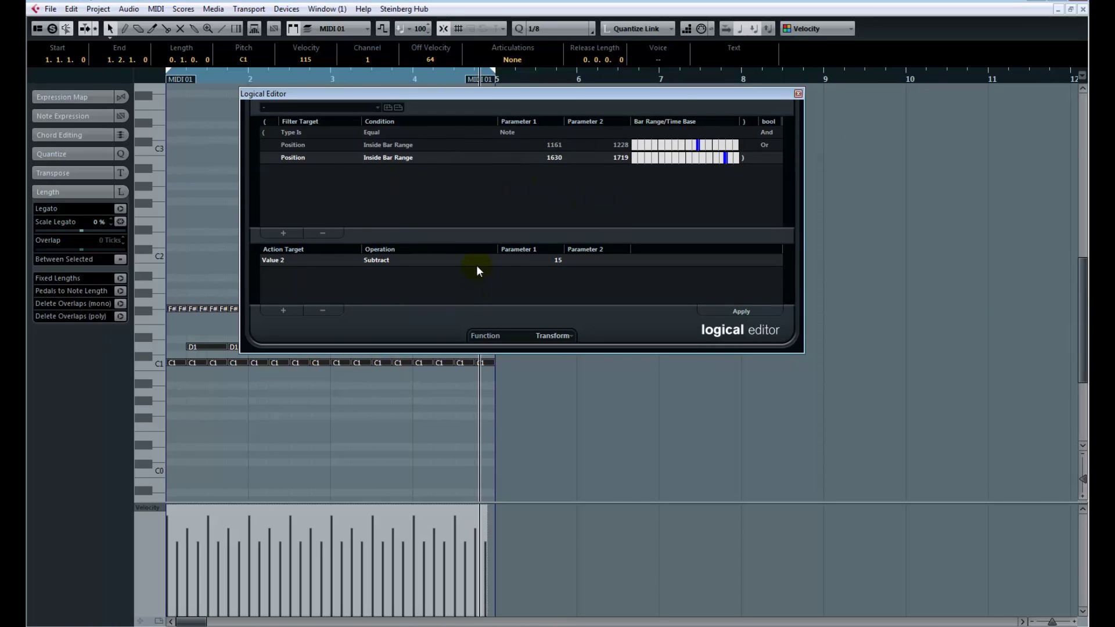
drag(648, 96, 742, 94)
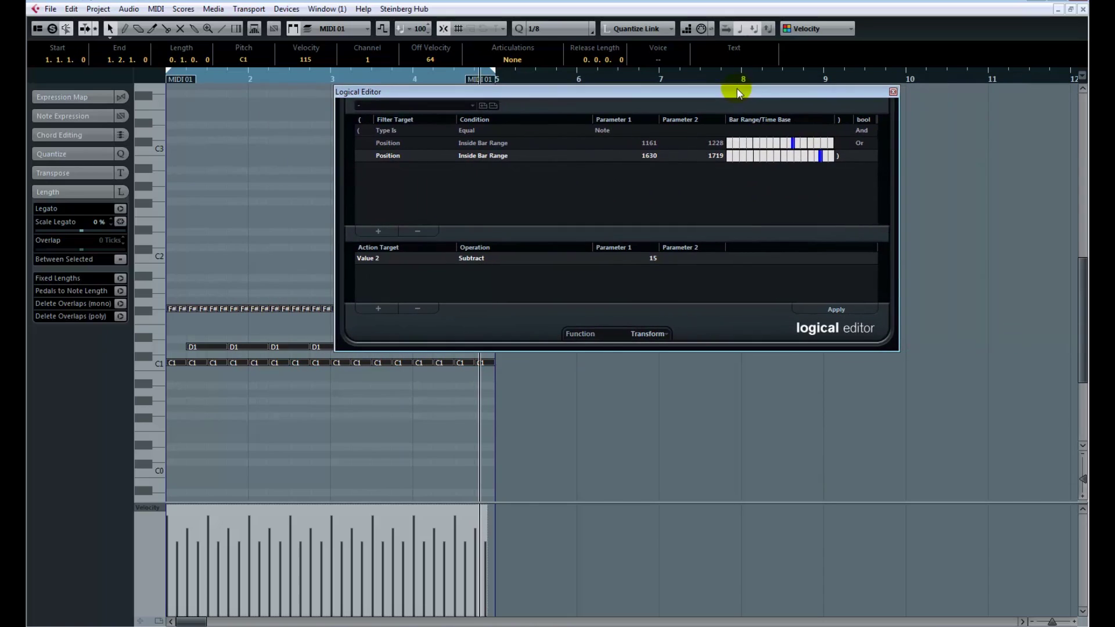
Step: Delete the Value 2 action and both Position conditions, keeping only the Type Is Equal Note condition
click(440, 142)
click(424, 308)
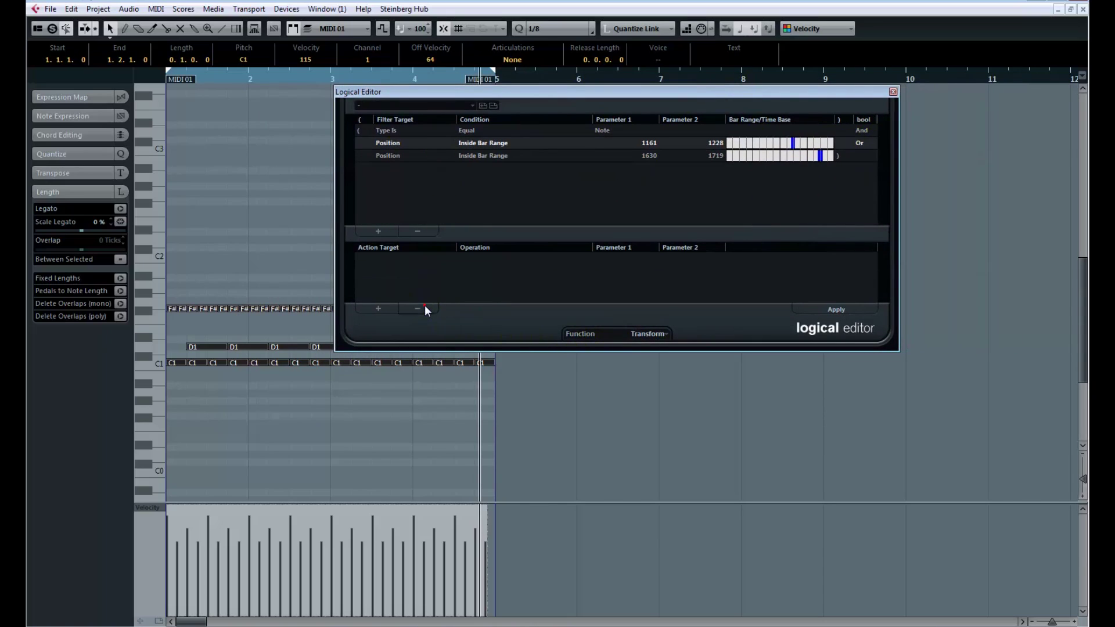
click(440, 147)
click(356, 216)
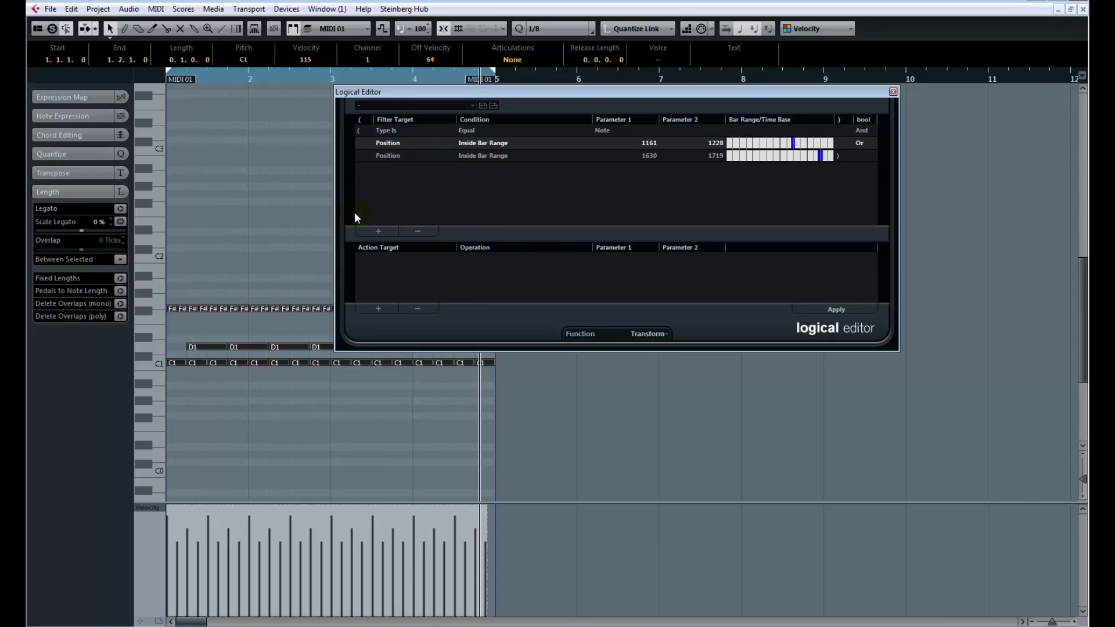
click(416, 231)
click(416, 232)
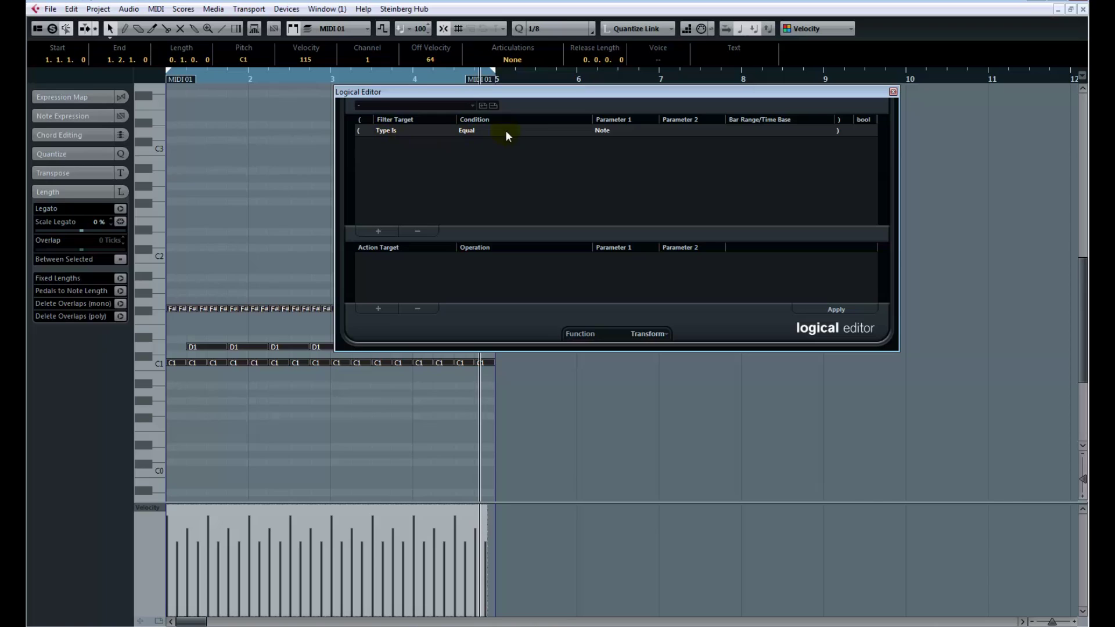
Step: Insert a new action that adds 1 to Value 1
click(378, 309)
click(376, 259)
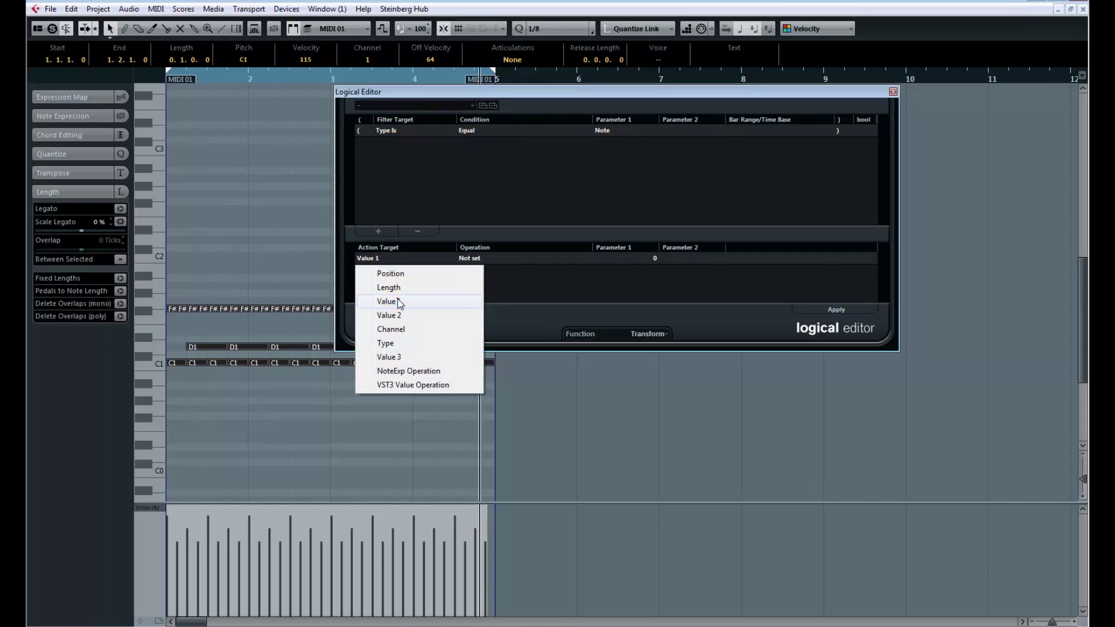
click(399, 302)
click(464, 258)
click(477, 271)
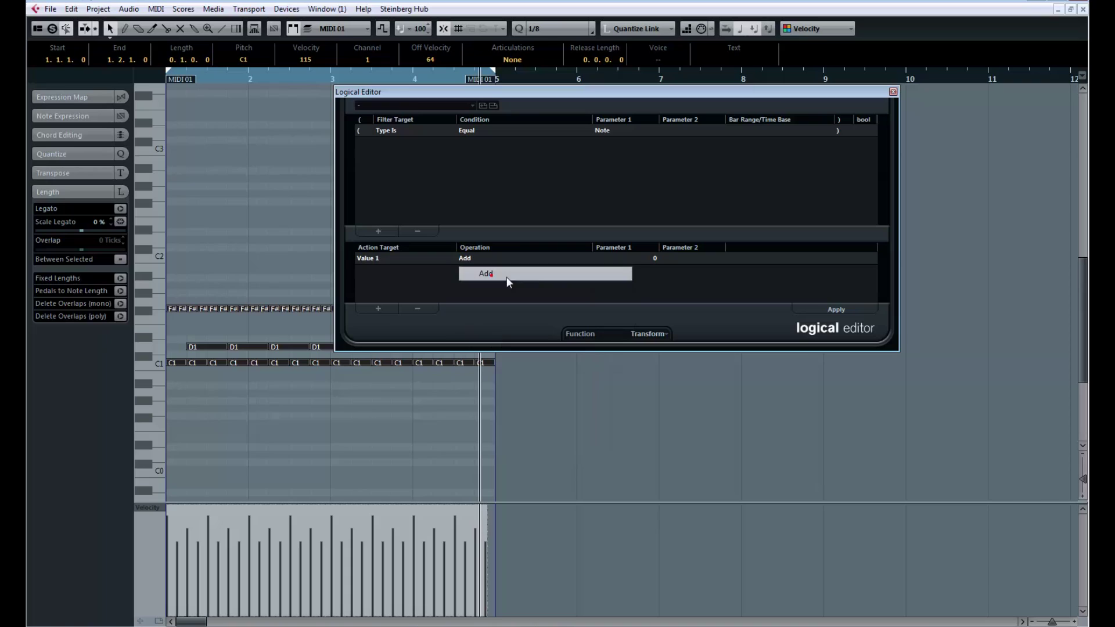
click(651, 259)
text(1)
key(Return)
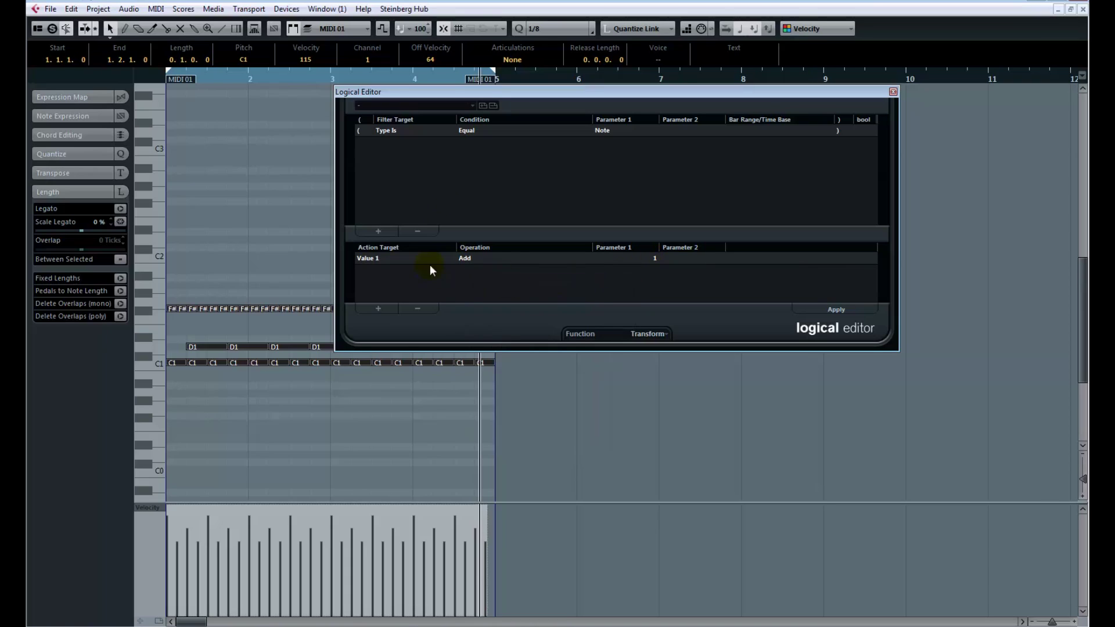
Step: Apply the one-semitone pitch increase twelve times to raise all notes an octave, and move them back down to C1
drag(458, 90, 630, 111)
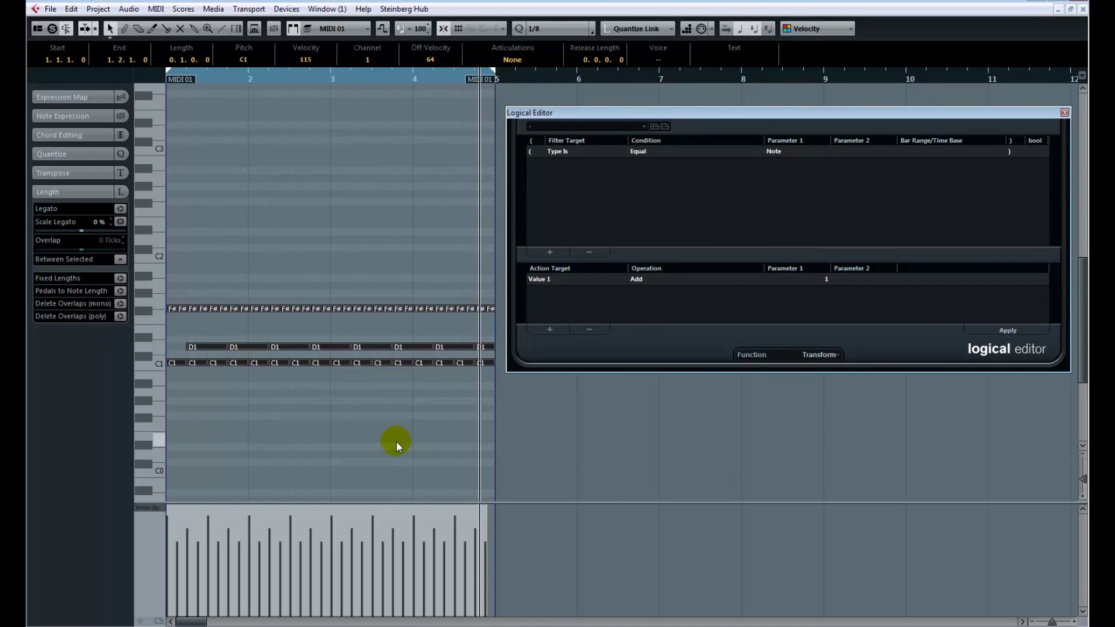
click(991, 328)
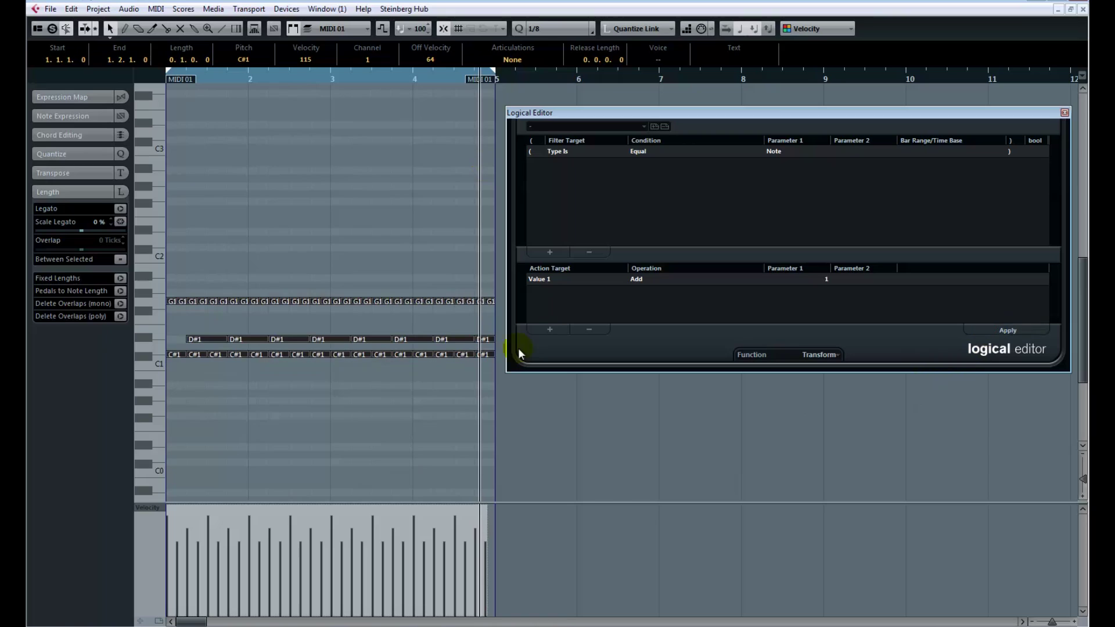
click(1036, 329)
click(1036, 329)
click(1036, 330)
click(1036, 329)
click(1036, 329)
click(1036, 329)
click(1036, 329)
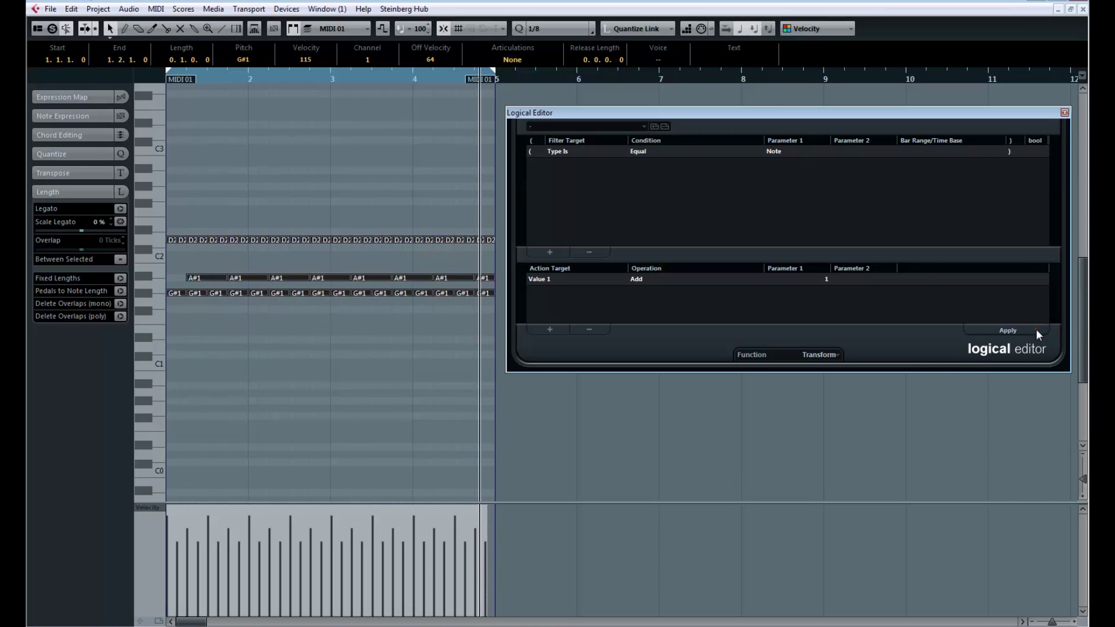
click(1036, 329)
click(1036, 329)
click(1036, 330)
click(1036, 329)
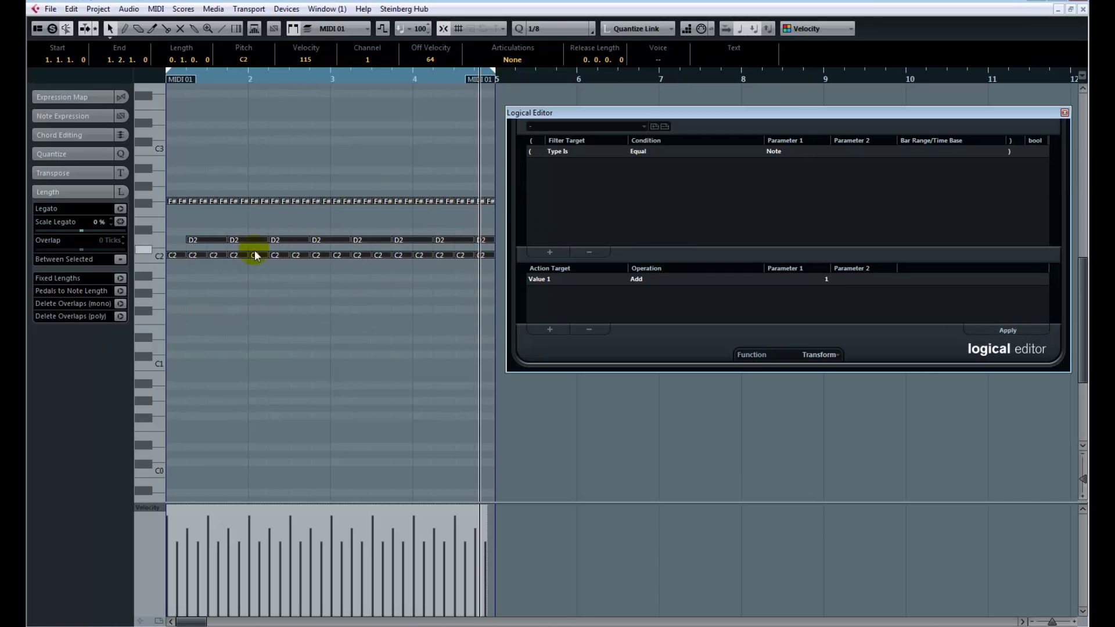
drag(174, 256, 184, 361)
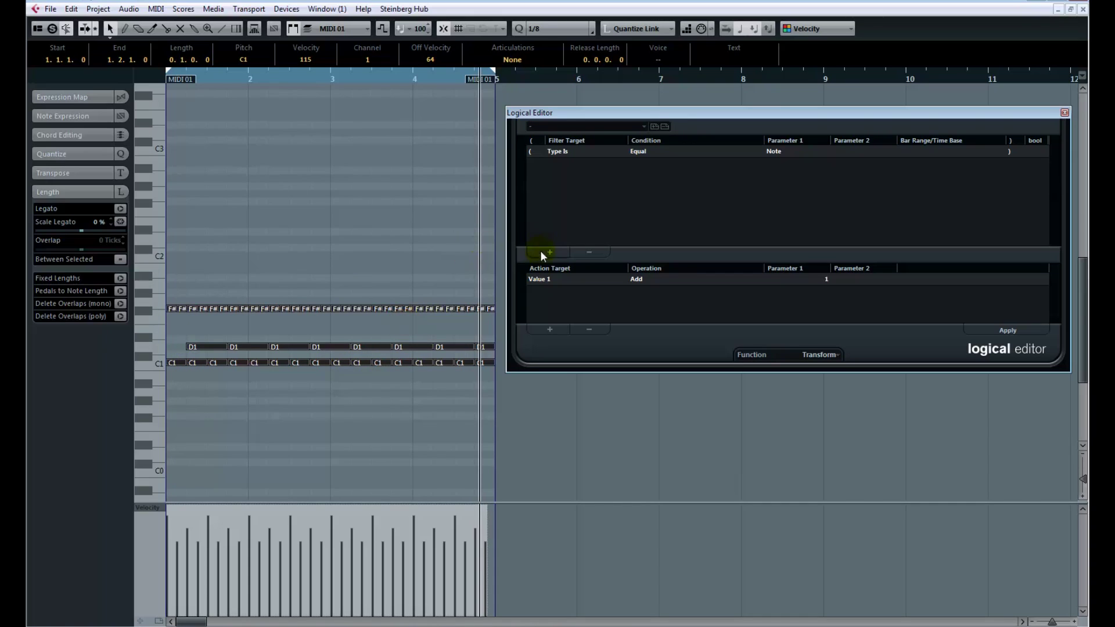
Step: Change the action to divide Position by 2, apply it to the notes, and undo it
click(540, 279)
click(550, 293)
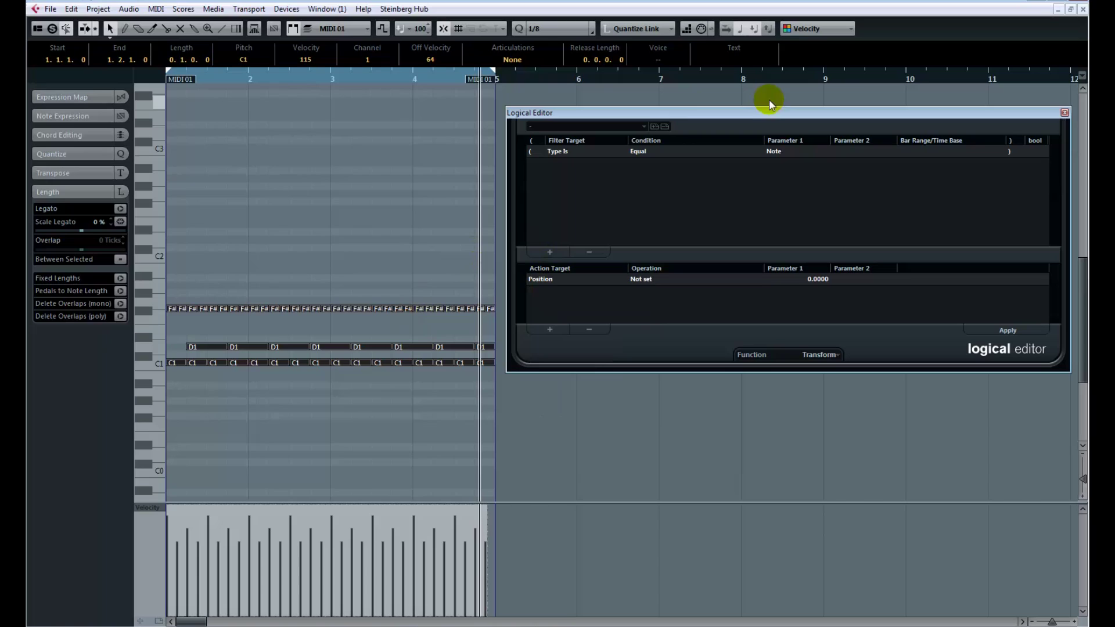
click(642, 279)
click(667, 336)
click(816, 278)
text(2)
key(Return)
click(1019, 332)
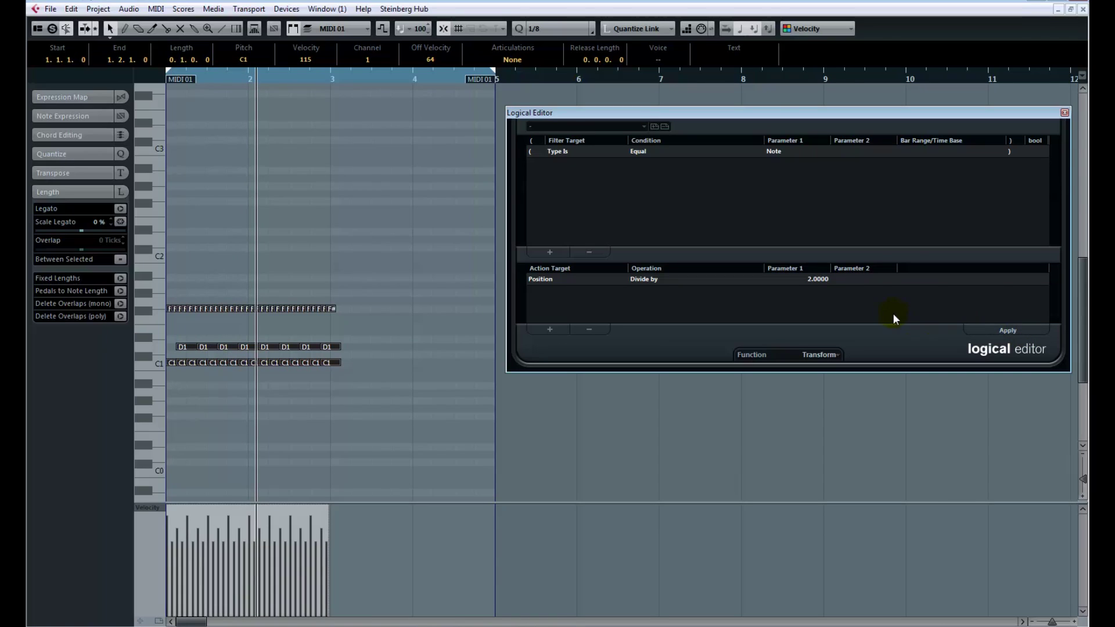
key(ctrl+z)
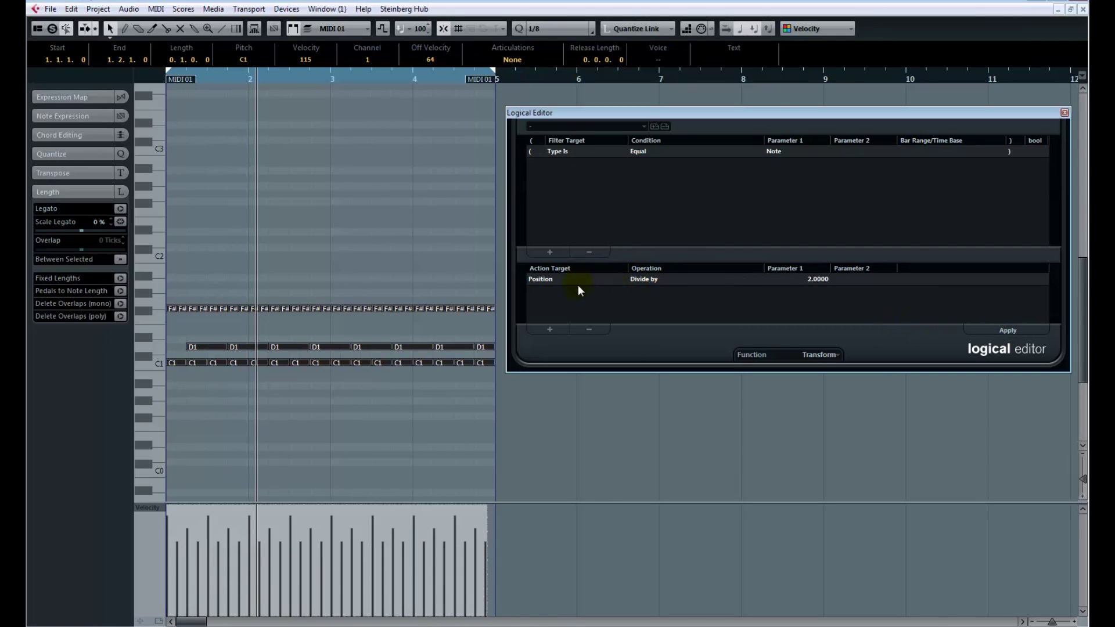
Step: Change the action to Value 2 with Set relative Random Values between -50 and 10
click(544, 278)
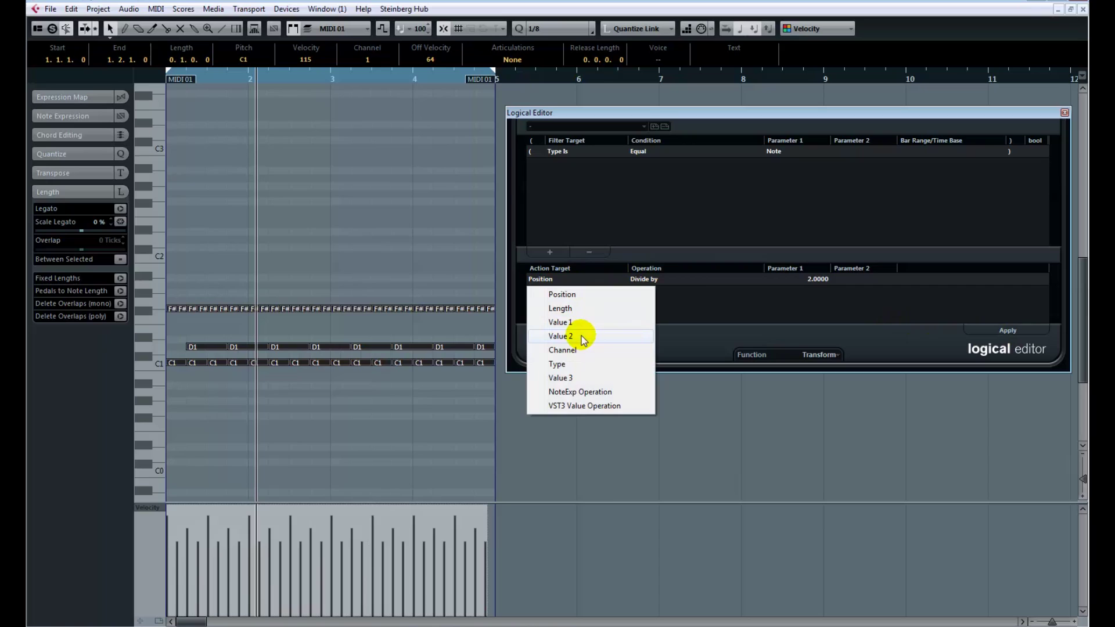
click(582, 337)
click(644, 278)
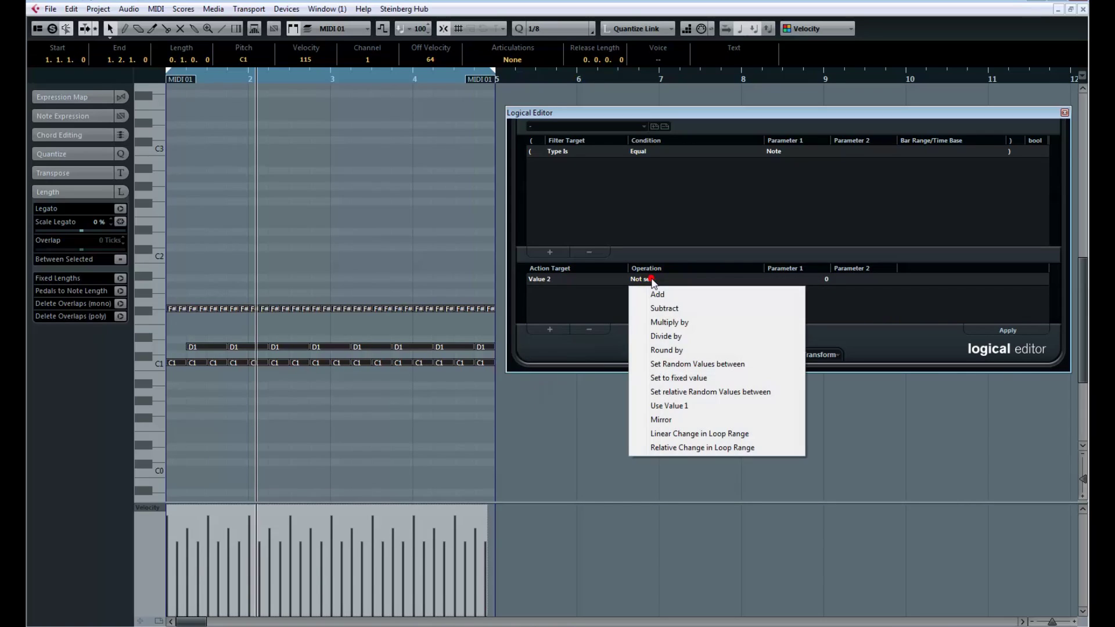
click(712, 393)
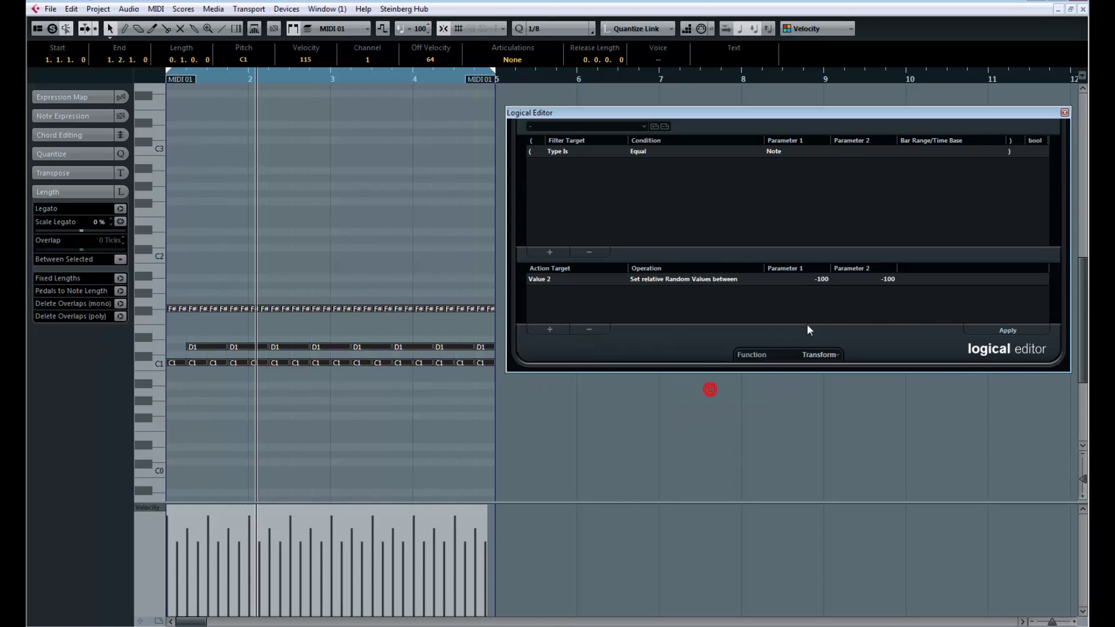
click(811, 280)
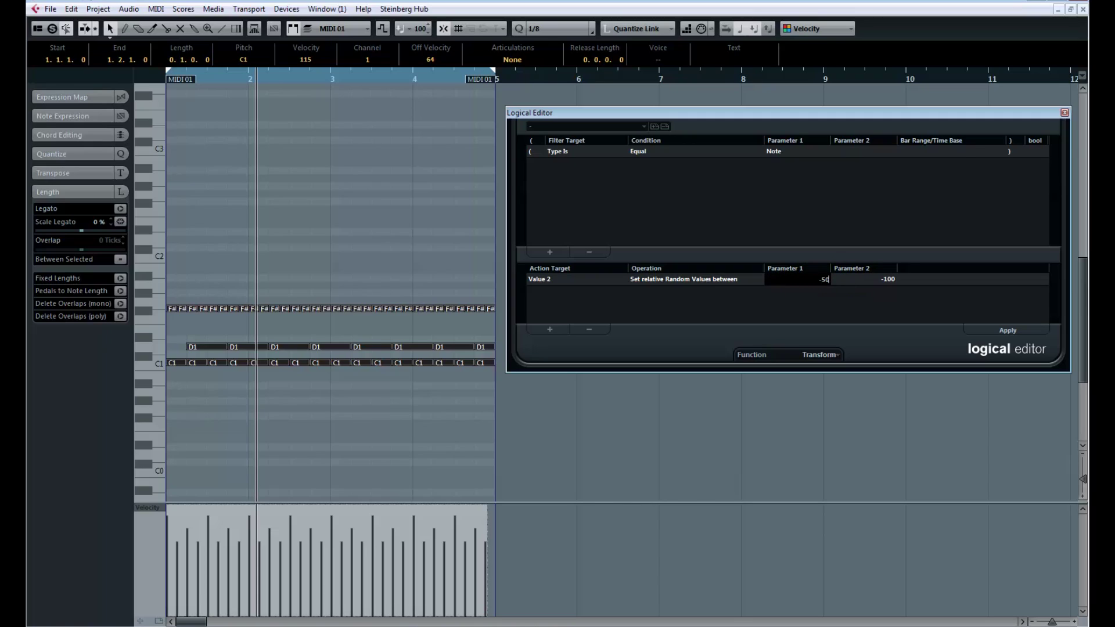
key(Return)
click(857, 280)
text(10)
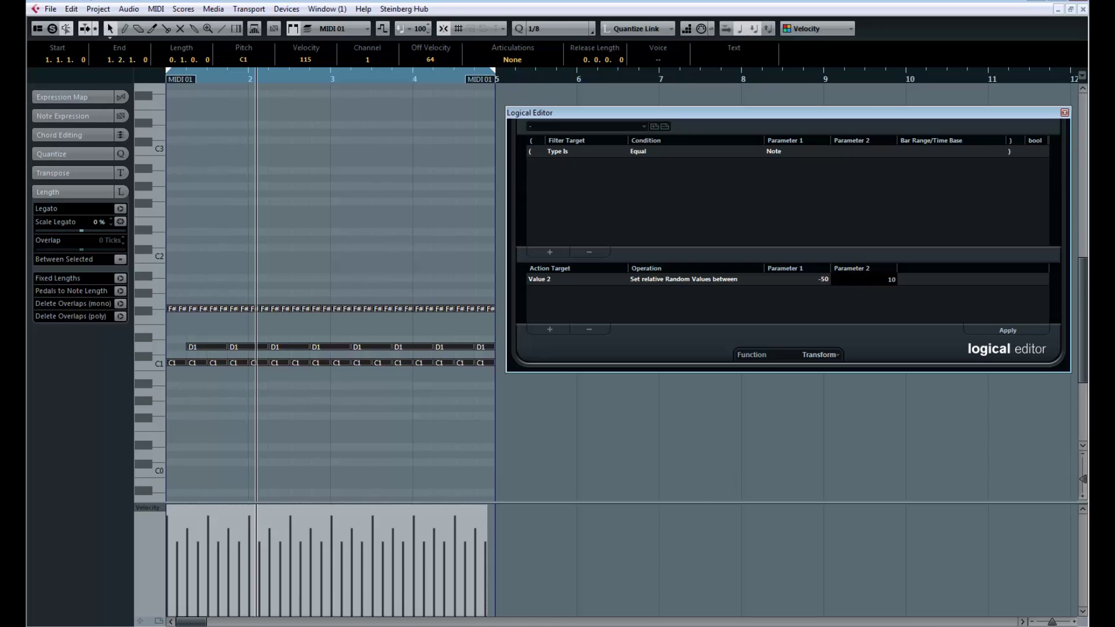
key(Return)
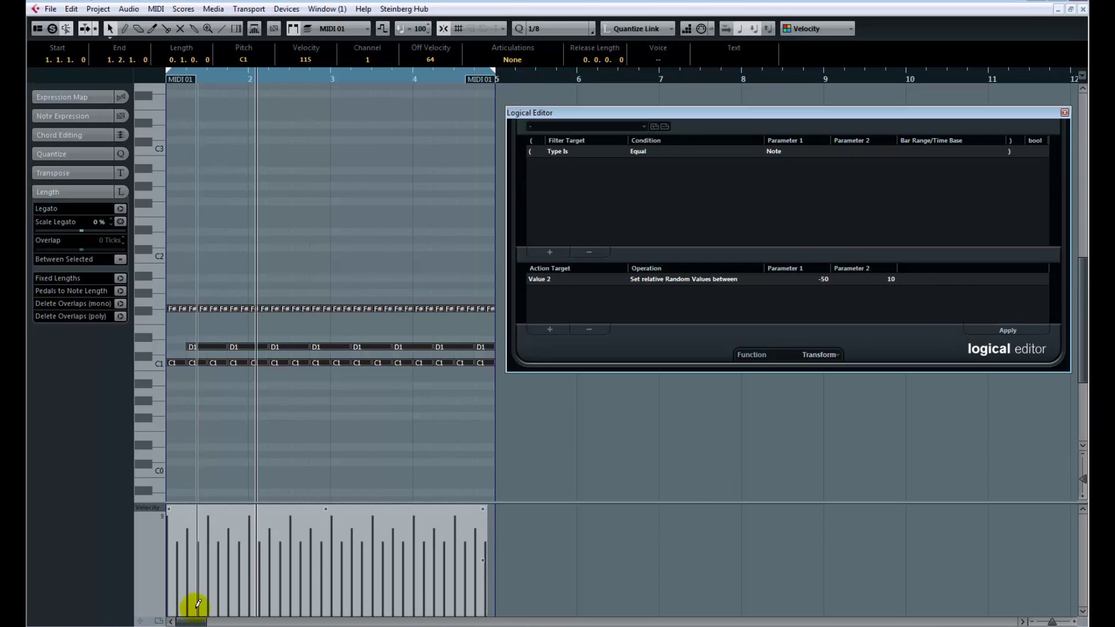
Step: Apply the velocity randomization, play the beat from bar 1, and undo the randomization
click(1008, 328)
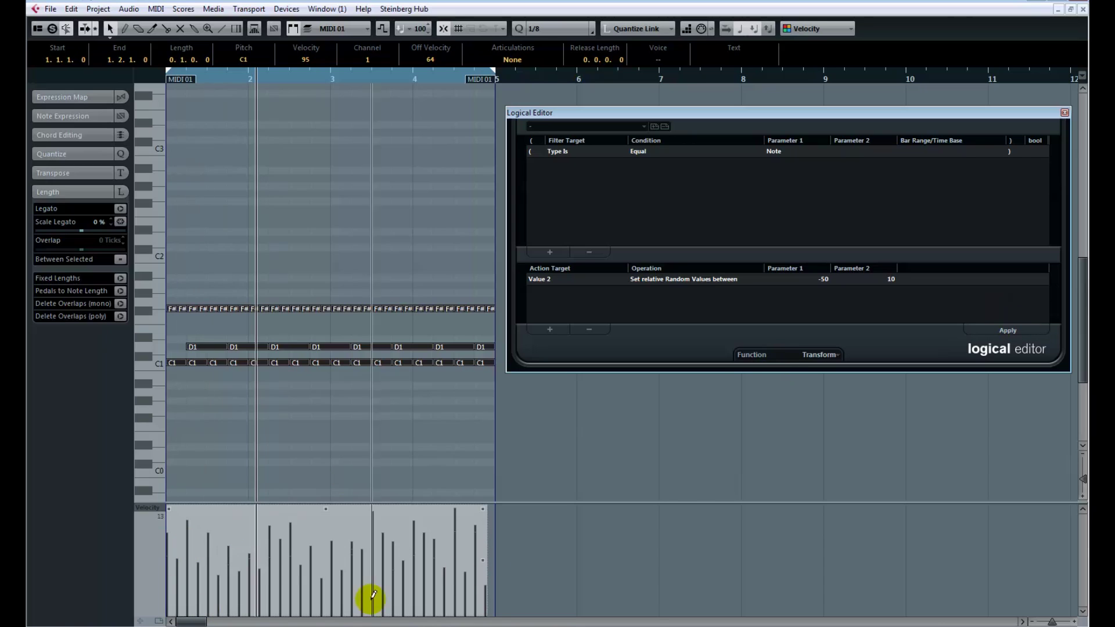
click(167, 70)
key(space)
click(141, 150)
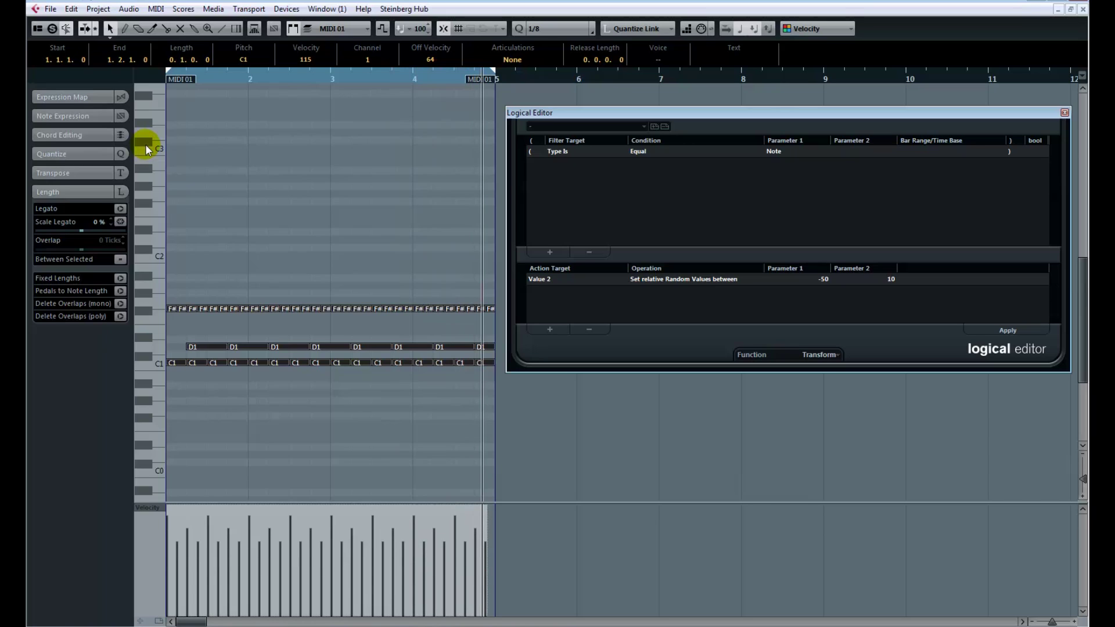
Step: Close the Logical Editor and return the playhead to the start of bar 1
drag(741, 113, 559, 154)
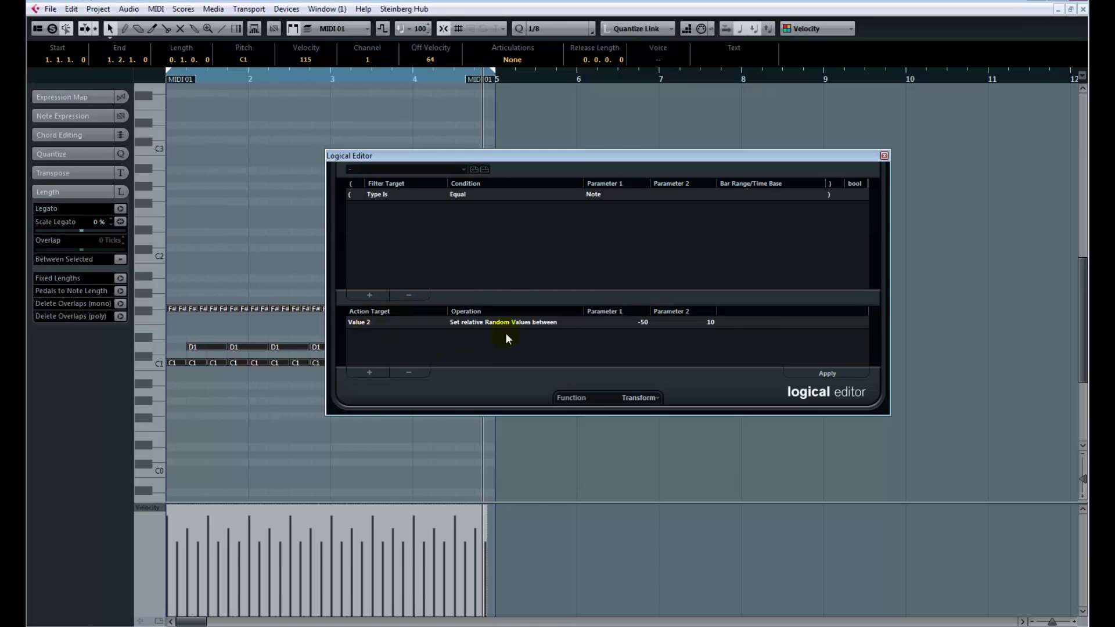
click(884, 155)
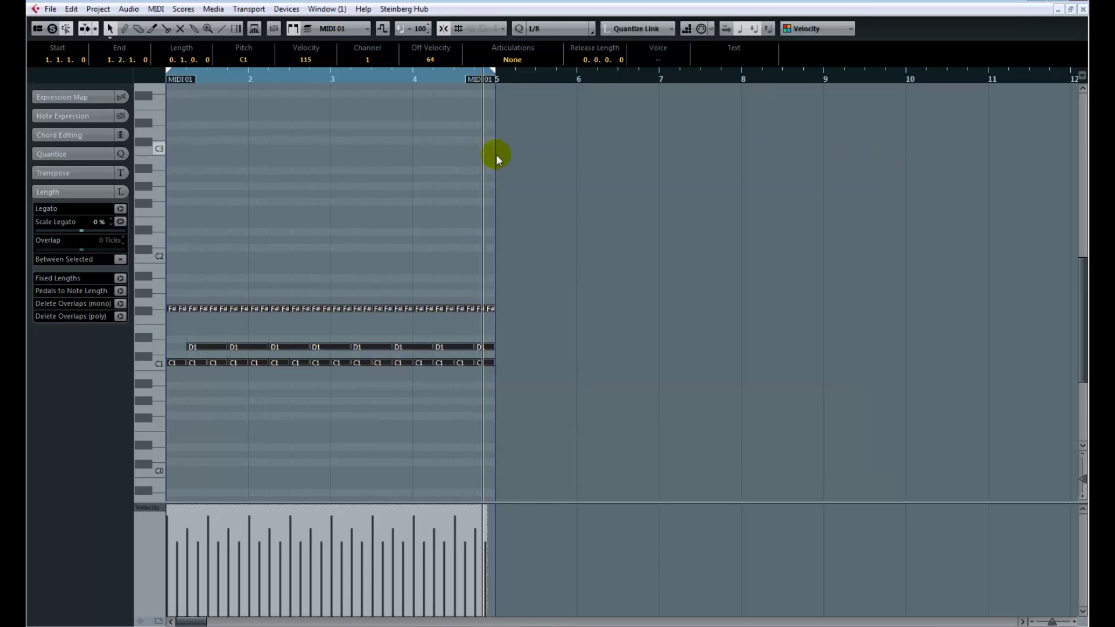
drag(388, 73, 155, 88)
key(h)
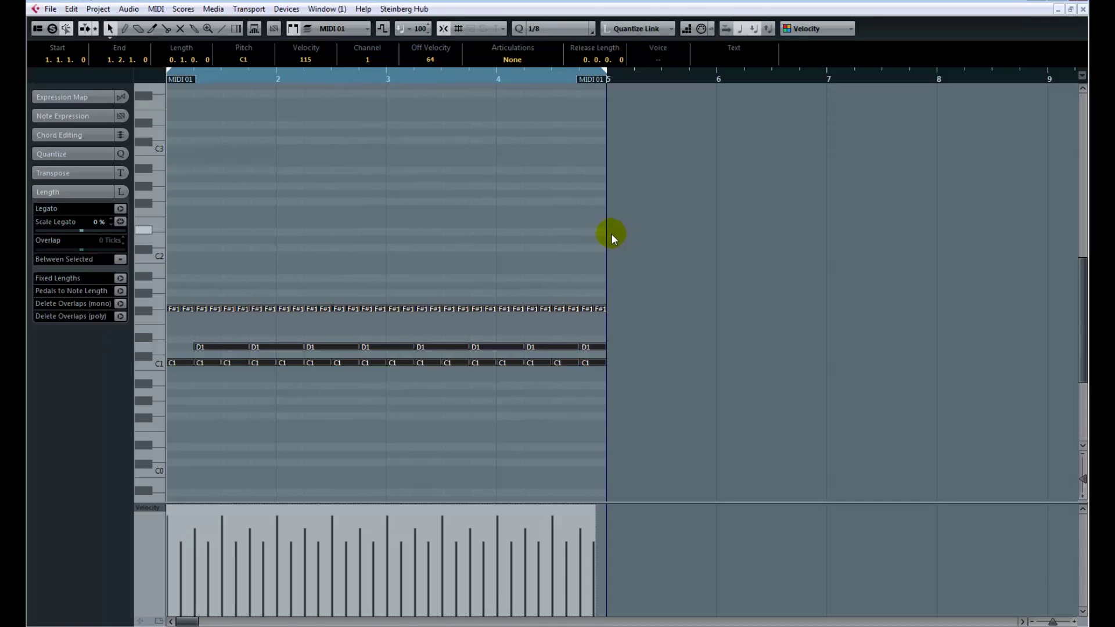
Step: Select all the beat's notes and open the Quantize Panel beside them
key(ctrl+a)
drag(632, 261, 152, 399)
click(591, 29)
drag(503, 28, 697, 131)
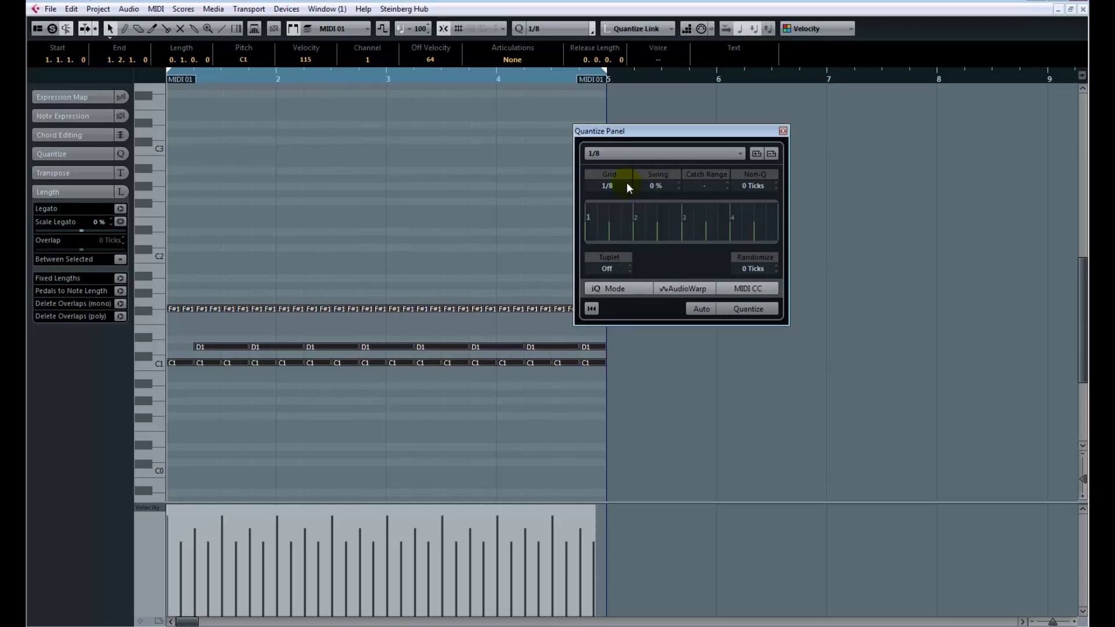
Step: Set the quantize swing to 21 % on the 1/8 grid, quantize the selected notes, and play the beat
drag(670, 187, 670, 365)
click(678, 181)
drag(648, 188, 681, 152)
click(737, 309)
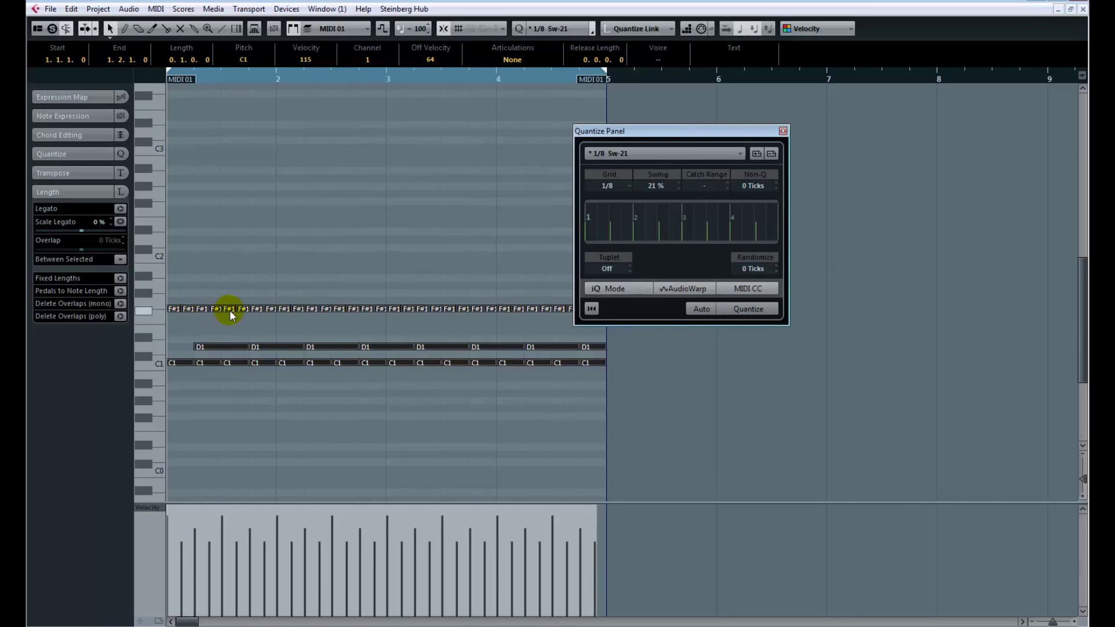
click(756, 308)
key(space)
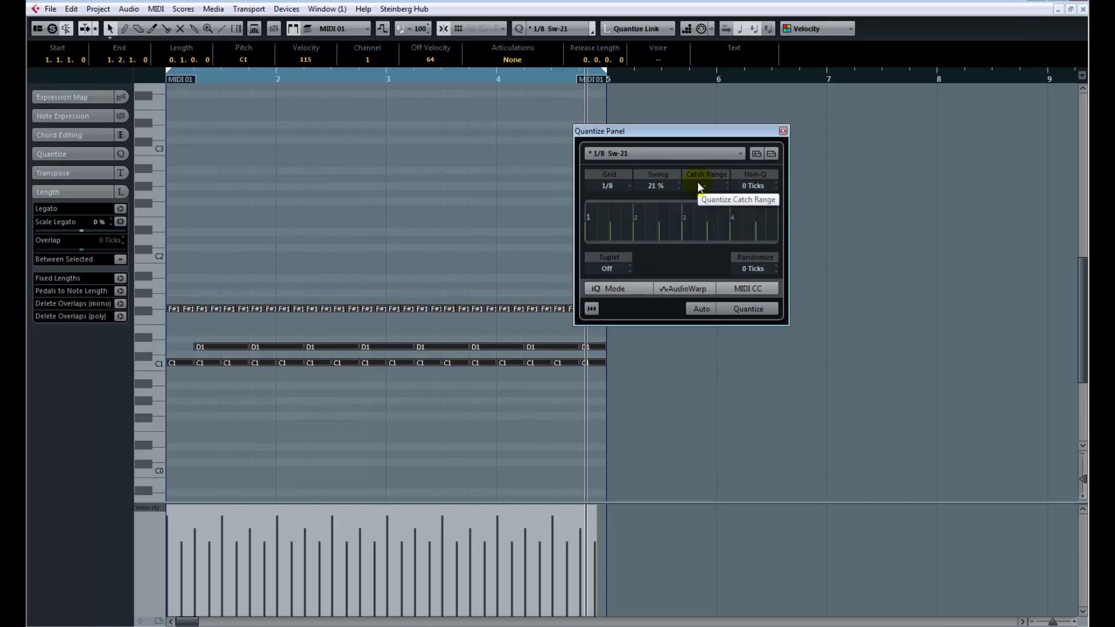
Step: Try stronger swing during playback by quantizing the notes at 69 % and again at 100 %
drag(658, 185, 714, 92)
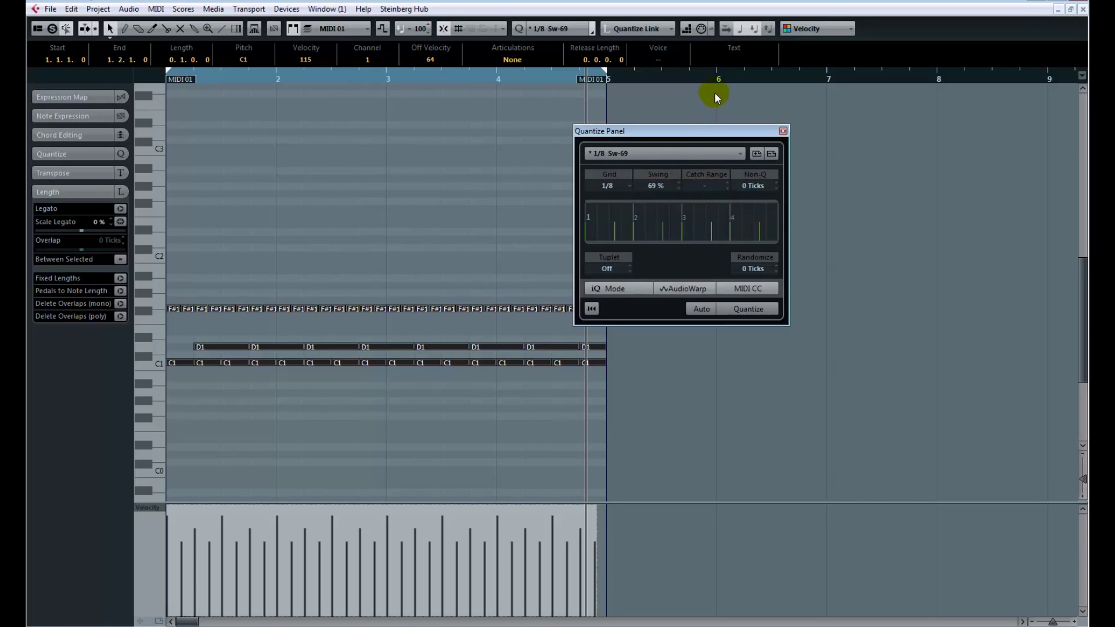
click(767, 304)
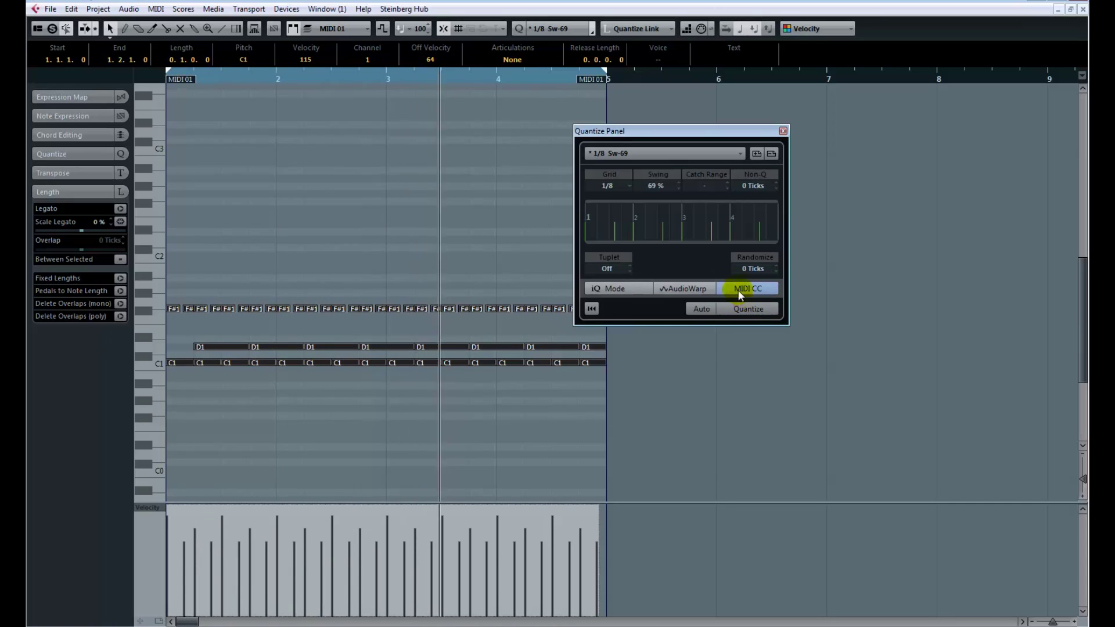
drag(656, 185, 663, 270)
drag(680, 151, 697, 64)
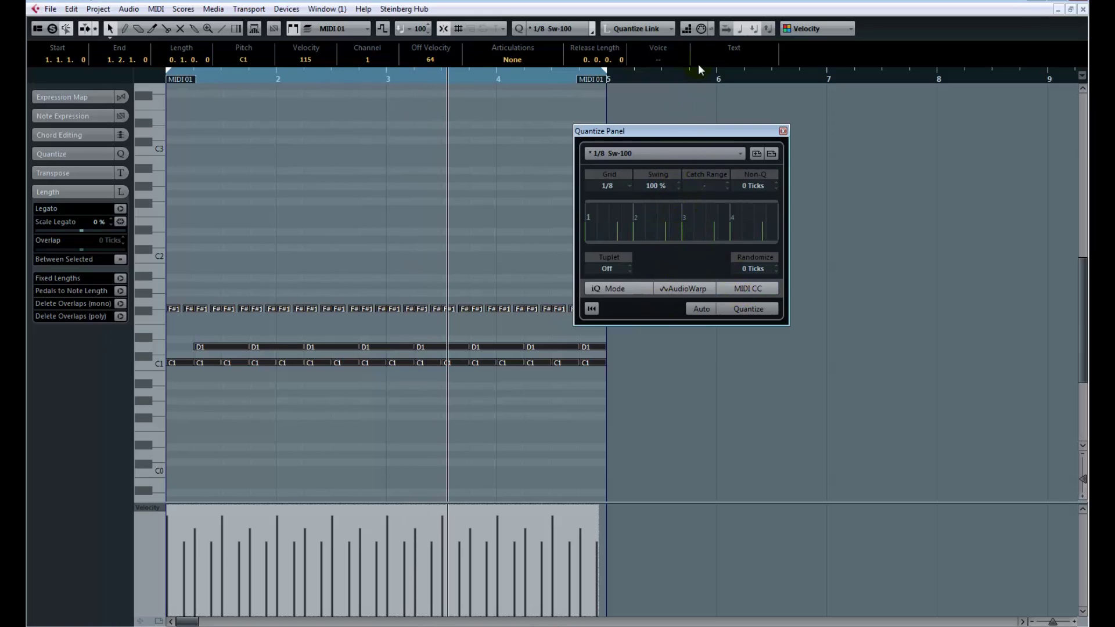
click(760, 311)
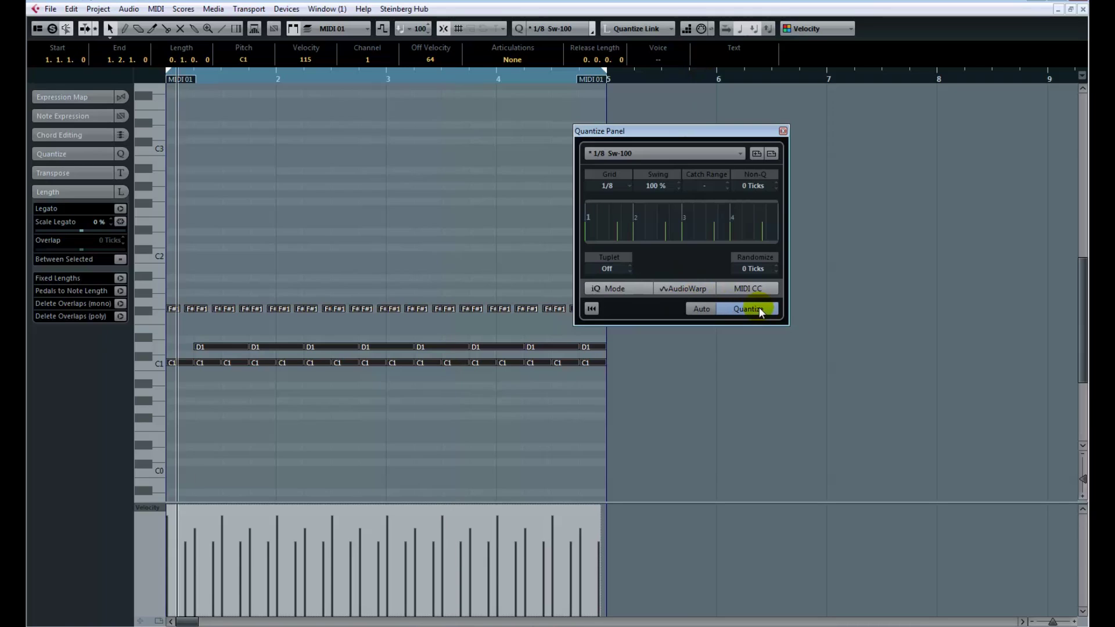
Step: Set the swing to 77 % and quantize the notes again
click(751, 288)
drag(672, 186, 690, 263)
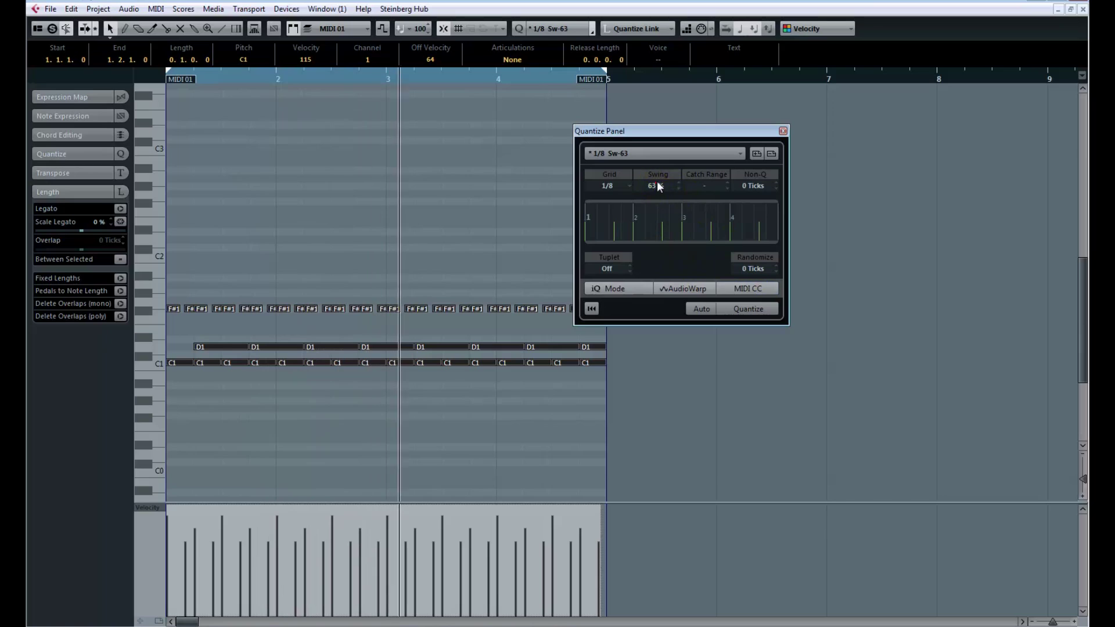
drag(657, 181, 667, 155)
click(752, 287)
click(754, 309)
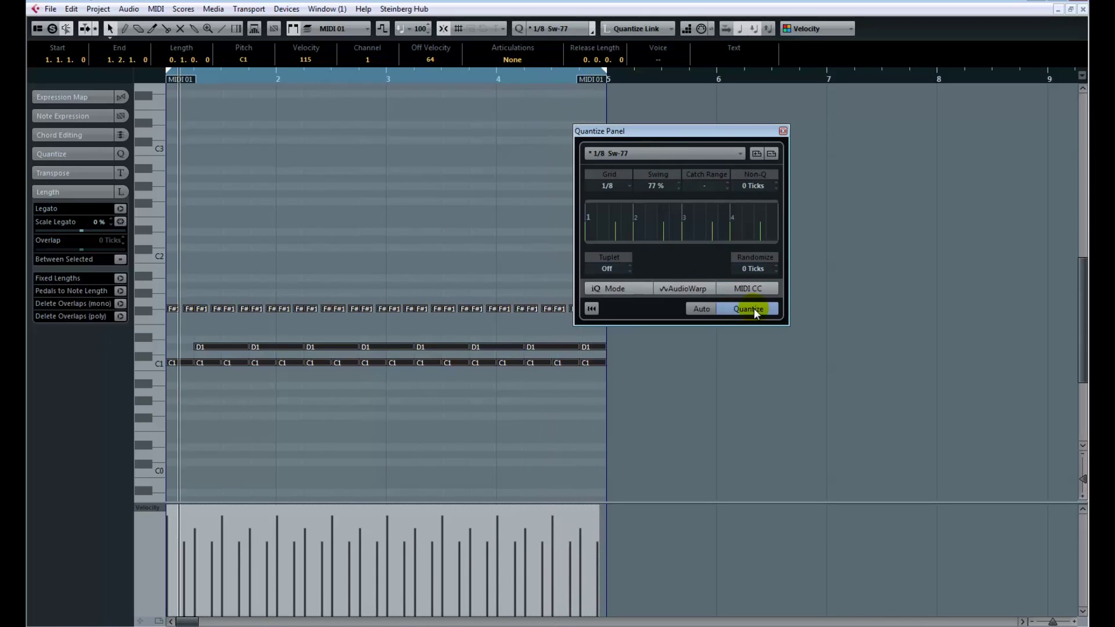
Step: Quantize the notes with 29 % swing, reset the swing setting to 0 %, and close the Quantize Panel
drag(670, 181, 660, 319)
click(750, 308)
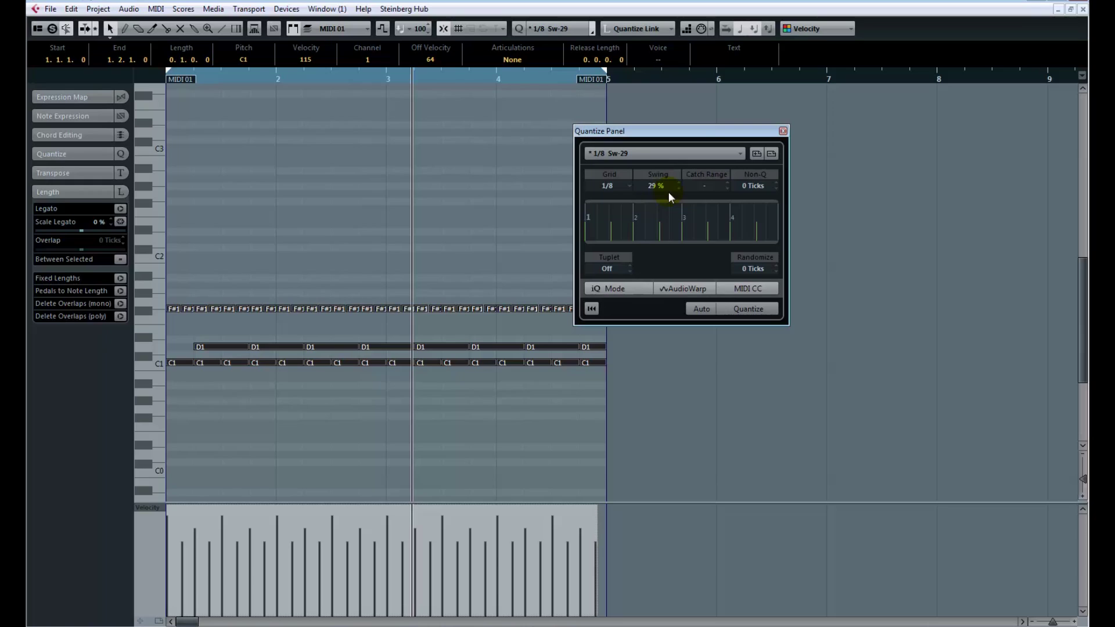
mouse_move(669, 194)
mouse_down()
mouse_move(677, 190)
mouse_move(654, 185)
mouse_up()
drag(653, 226, 657, 255)
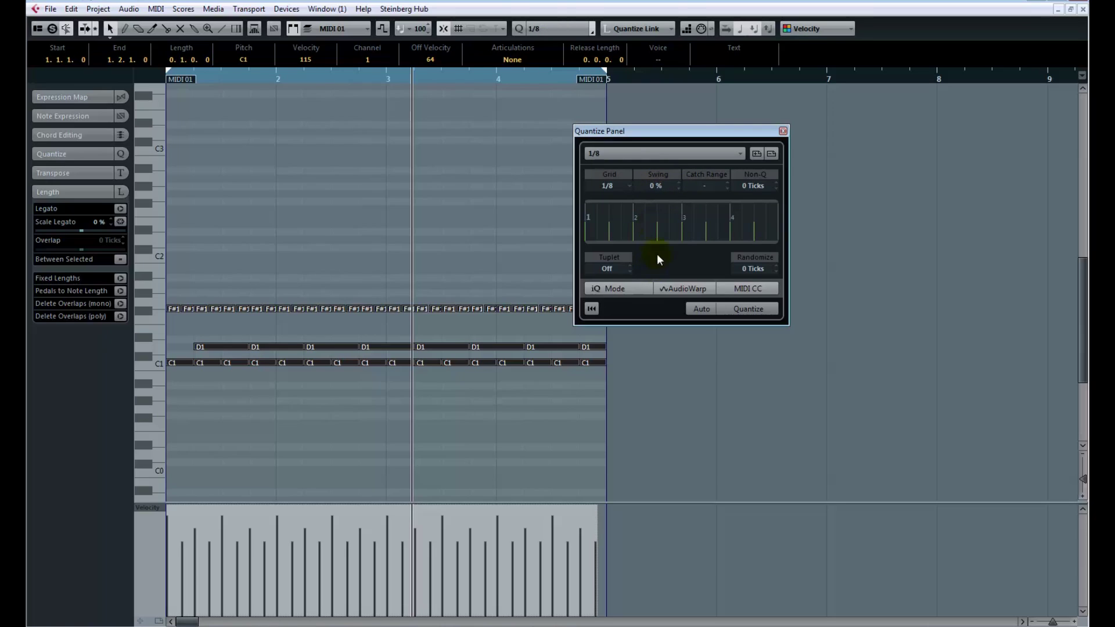
click(782, 132)
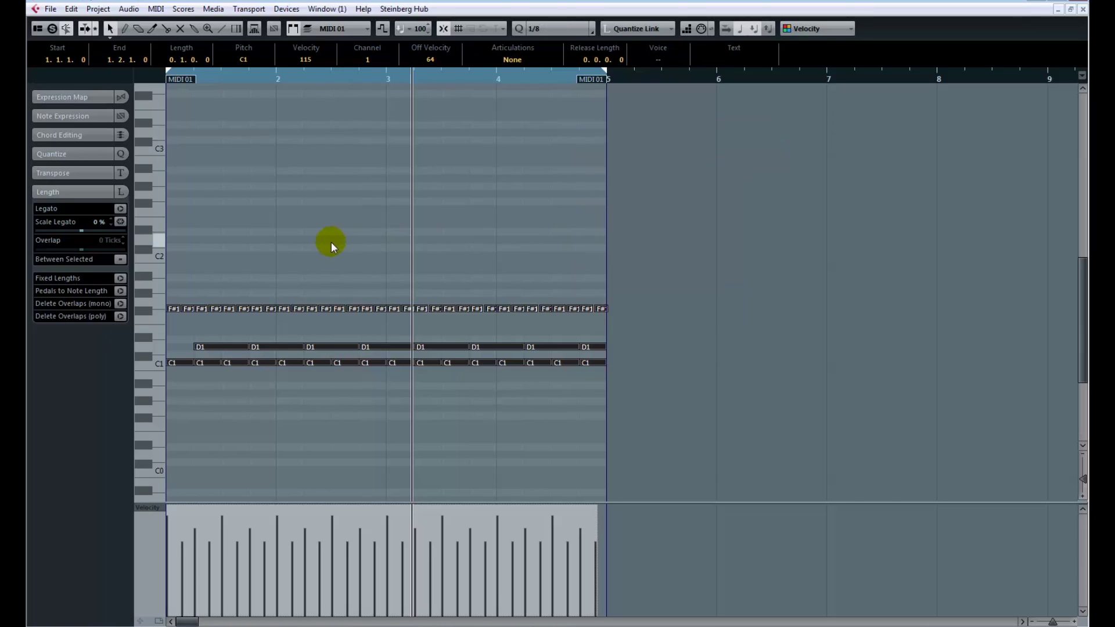
Step: Apply the MIDI Velocity function to the selected notes with type Compress/Expand and a ratio of 48 %
click(155, 8)
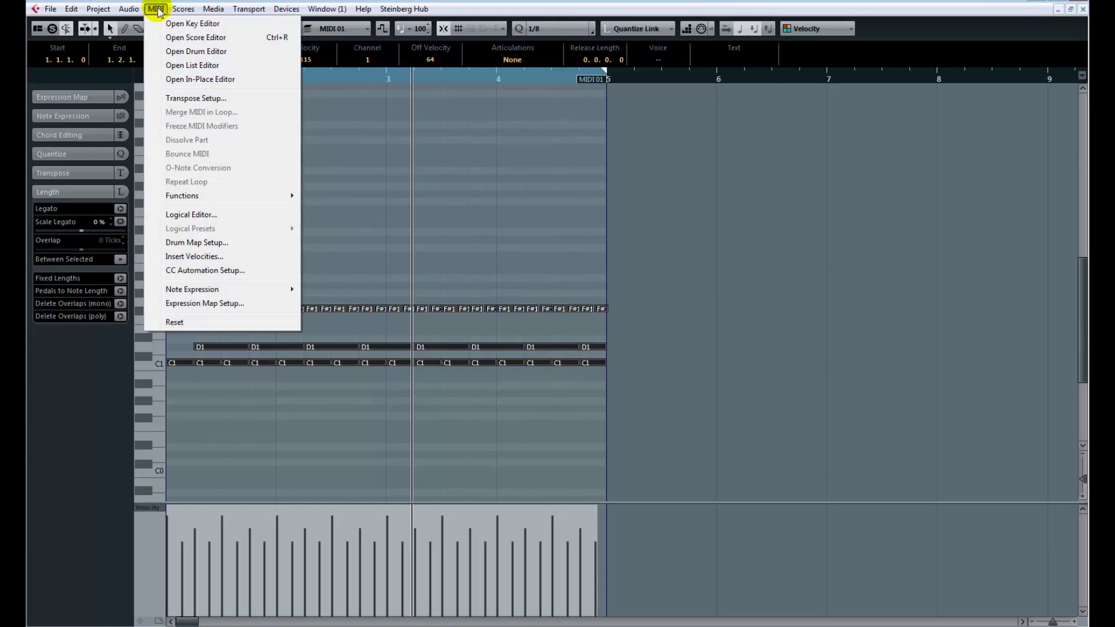
mouse_move(236, 196)
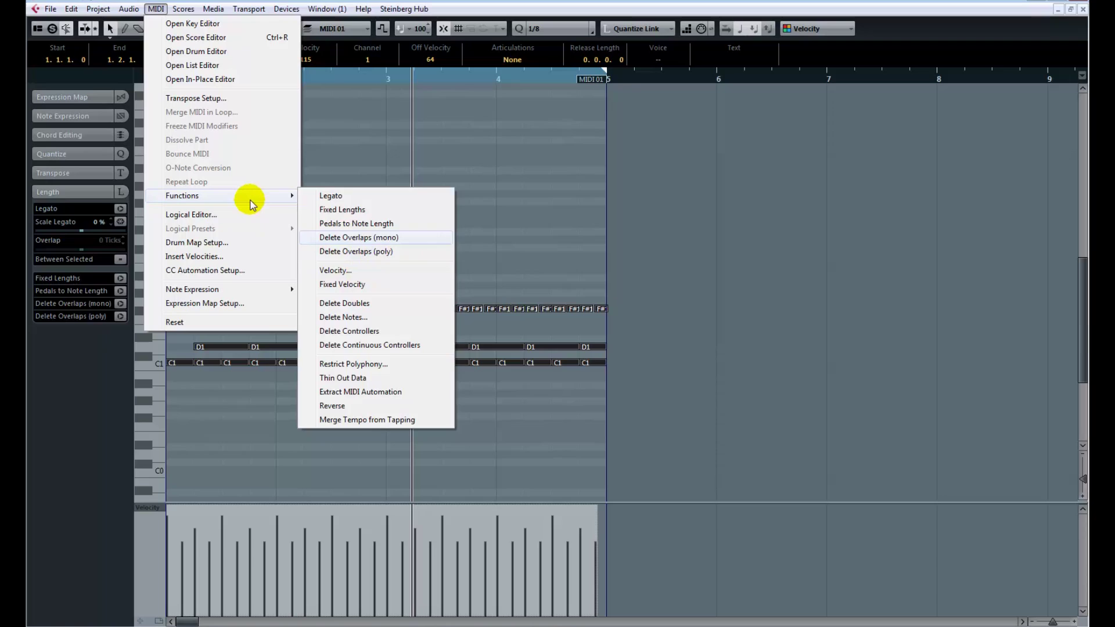
click(367, 271)
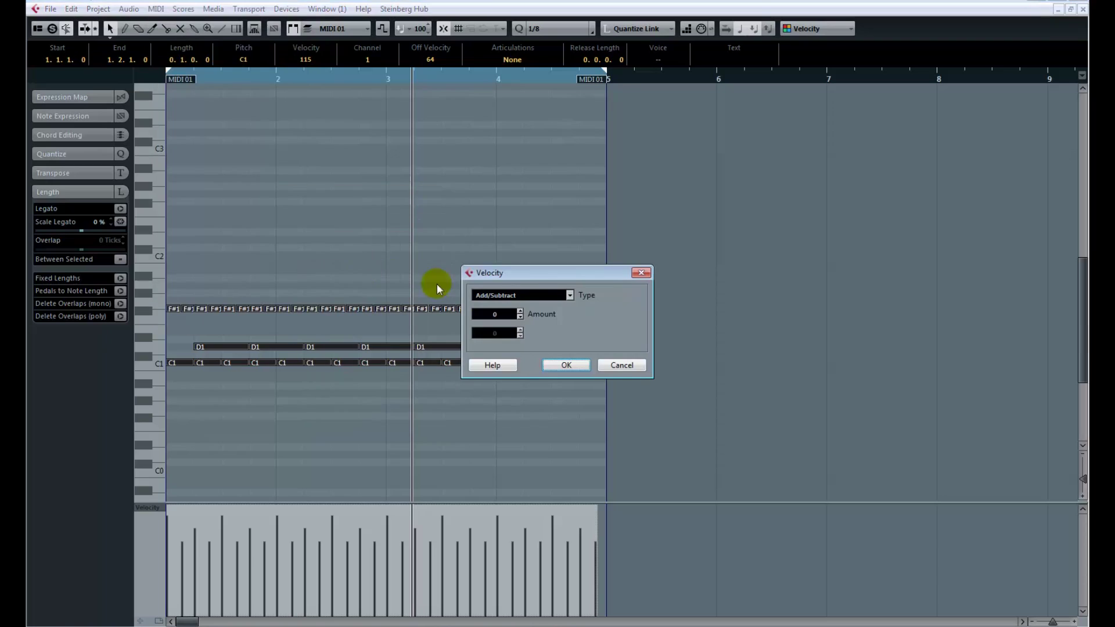
drag(527, 275, 553, 146)
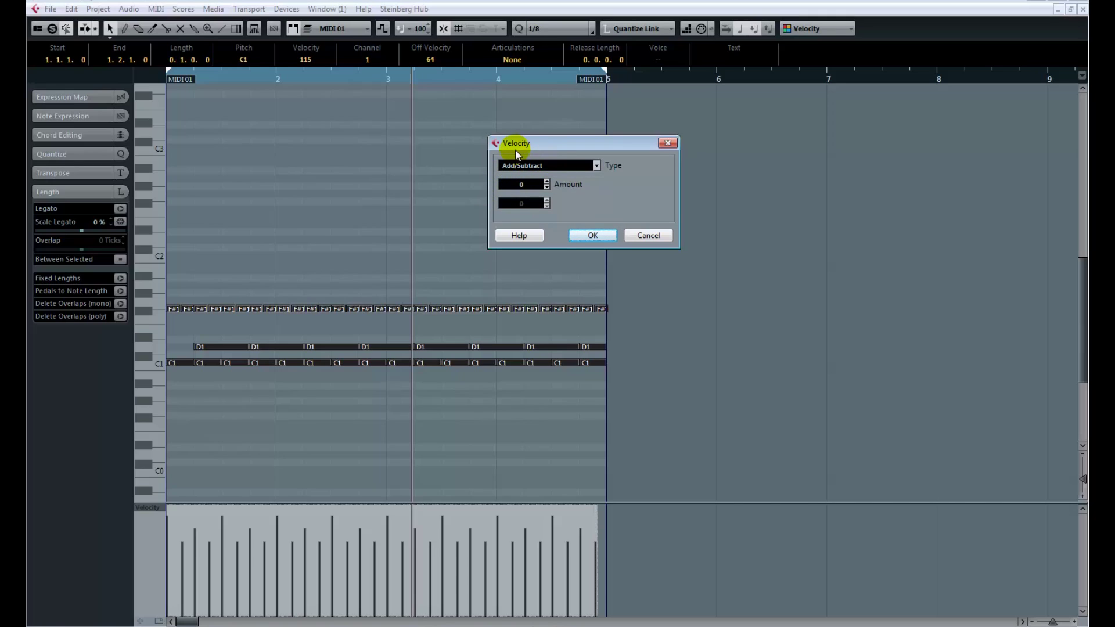
click(544, 166)
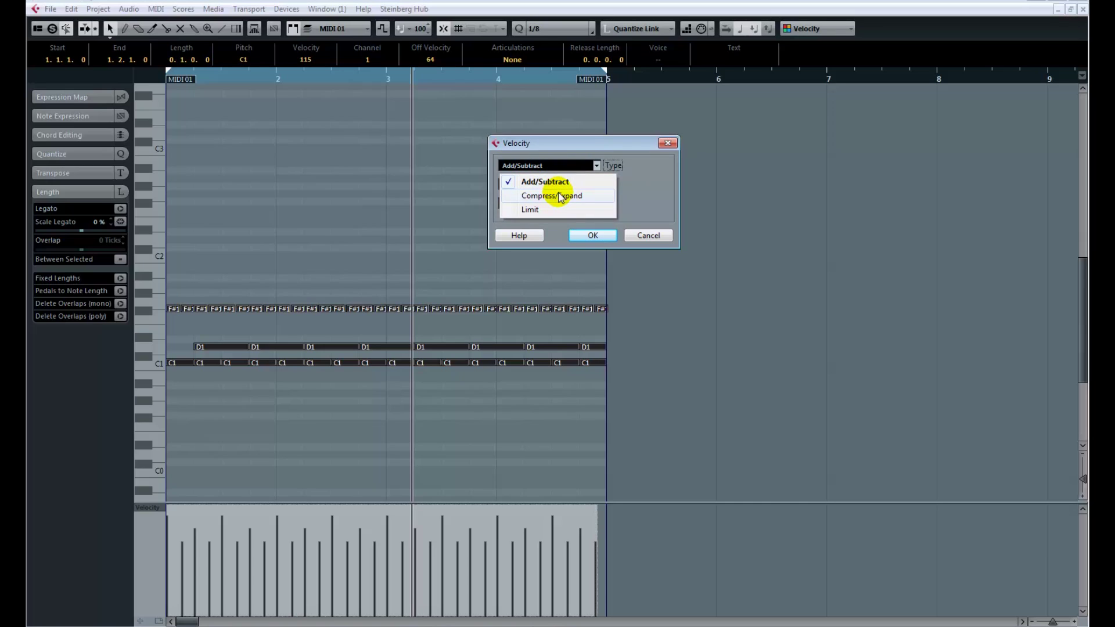
click(560, 196)
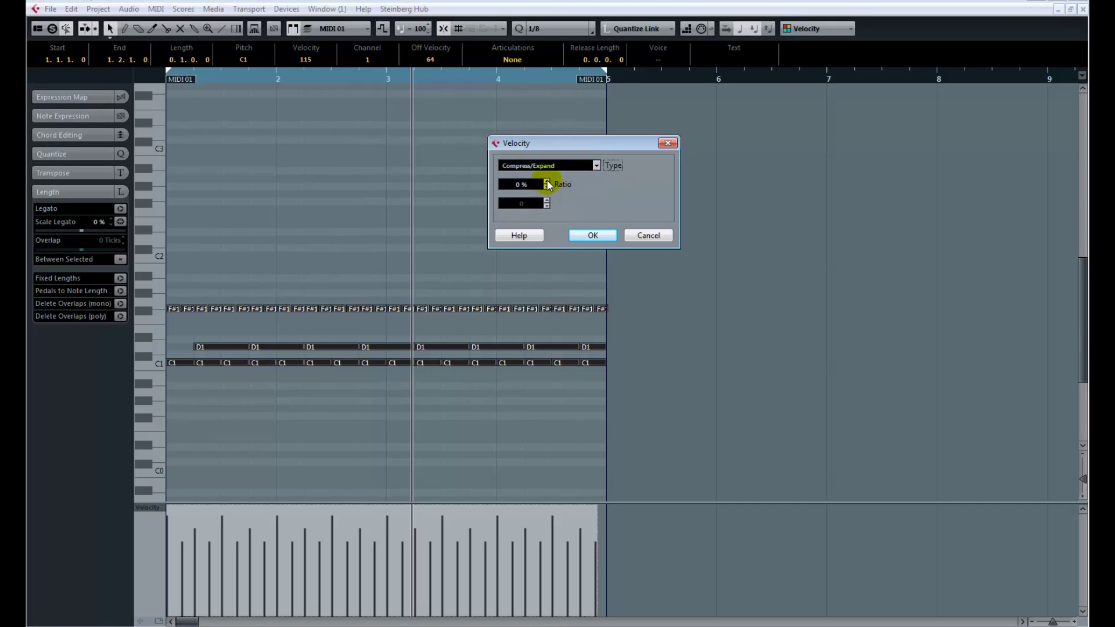
drag(521, 185, 535, 165)
mouse_move(556, 123)
mouse_down()
mouse_move(576, 84)
mouse_move(552, 140)
mouse_move(556, 127)
mouse_up()
click(596, 233)
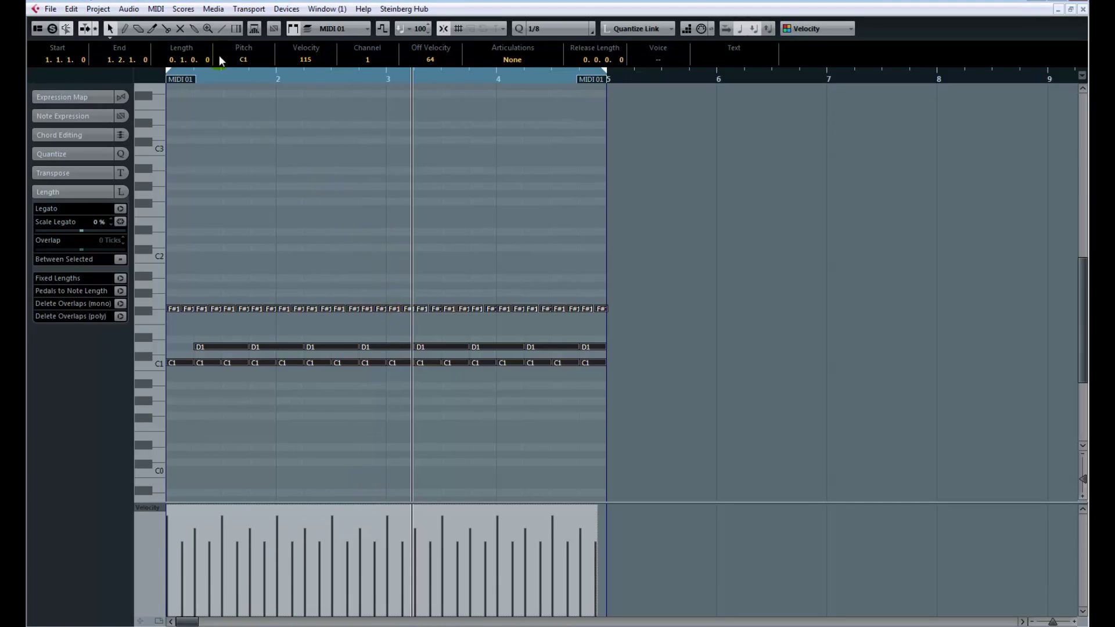
Step: Expand the note velocities with the Velocity function's Compress/Expand type at a 150 % ratio and play the beat
click(156, 9)
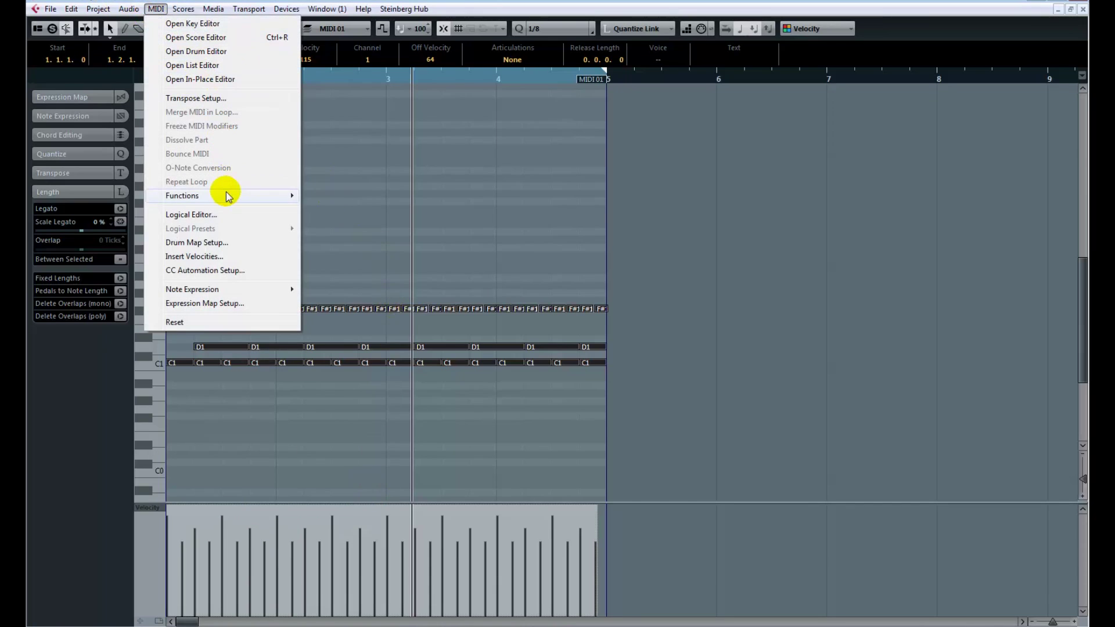
click(348, 197)
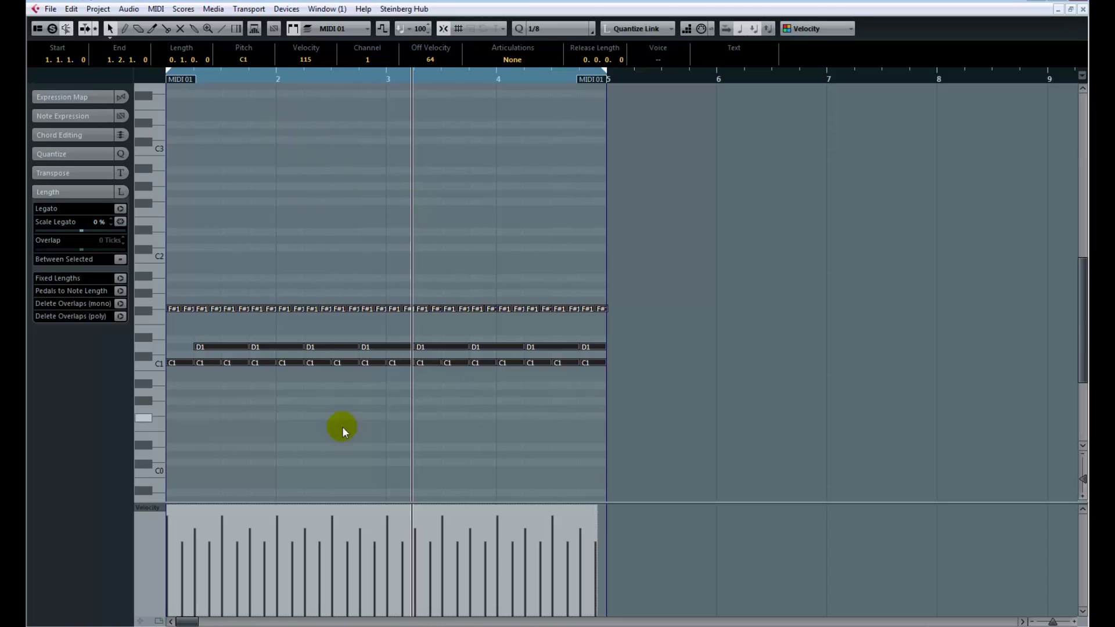
click(155, 9)
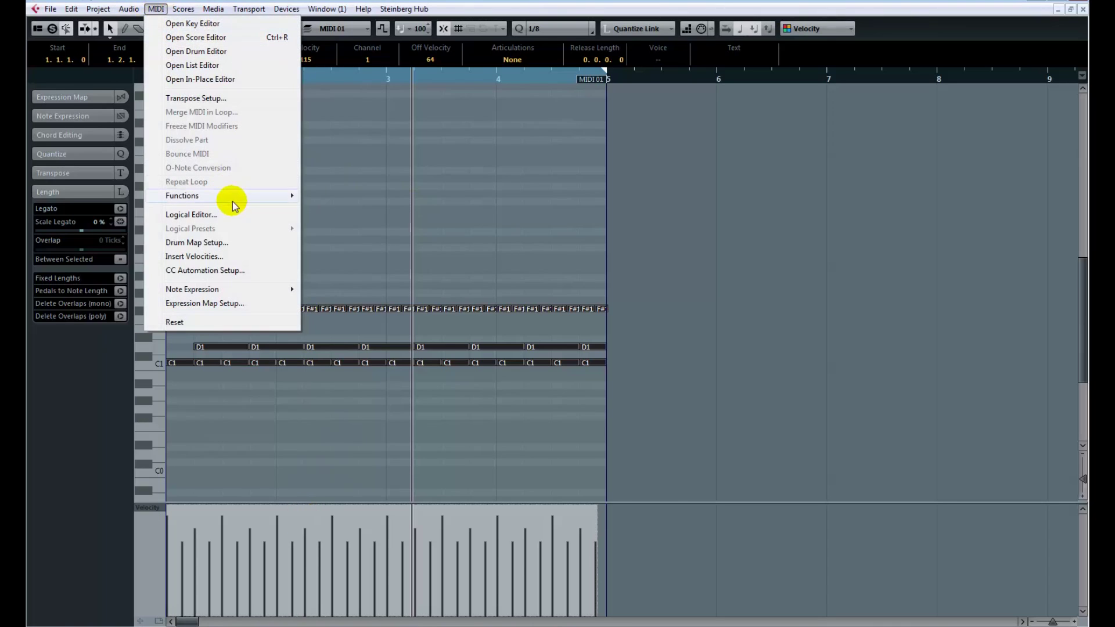
mouse_move(228, 195)
click(343, 270)
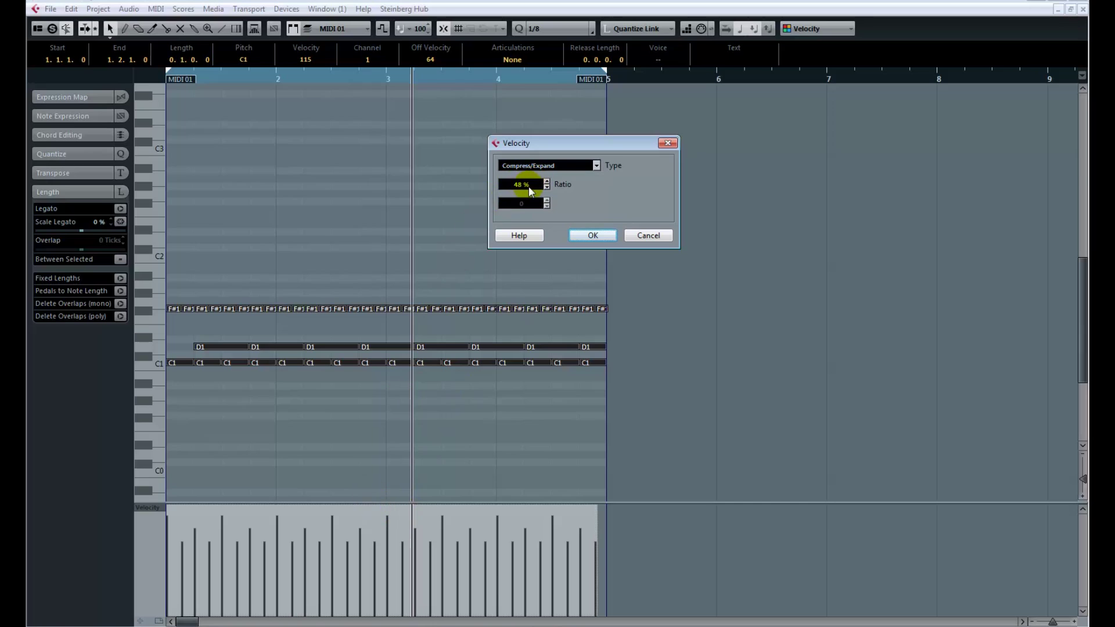
drag(530, 158, 538, 117)
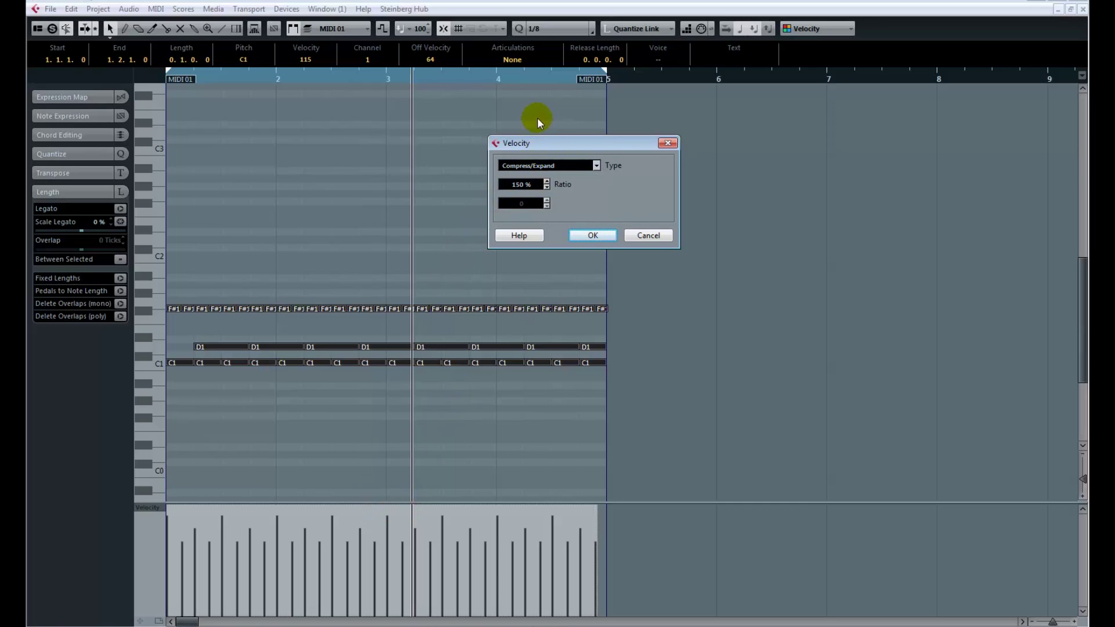
click(592, 235)
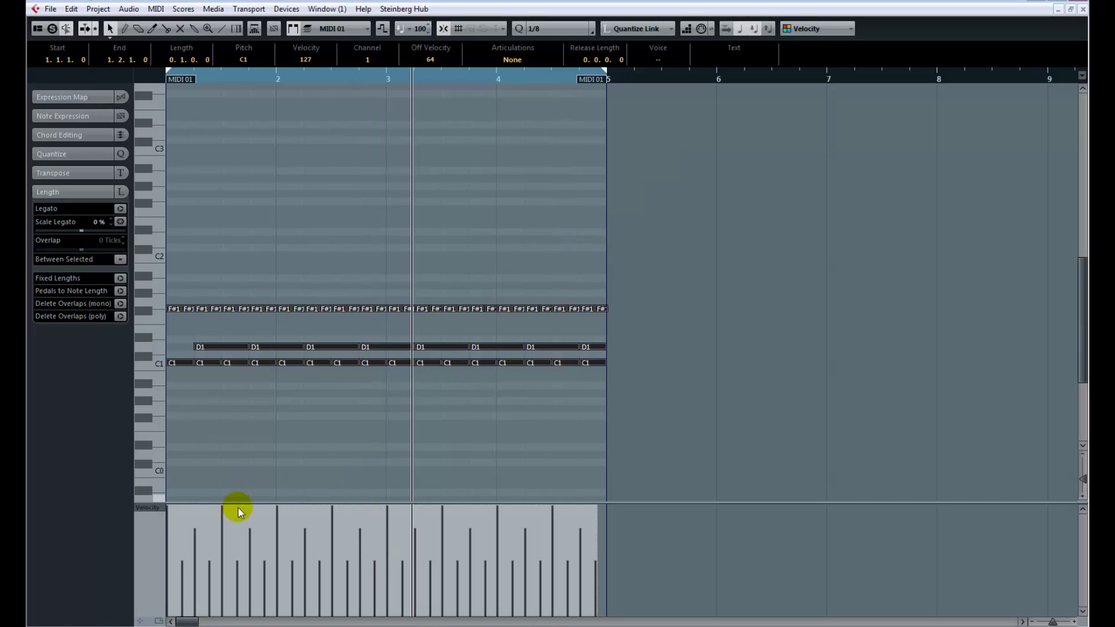
drag(284, 61, 281, 82)
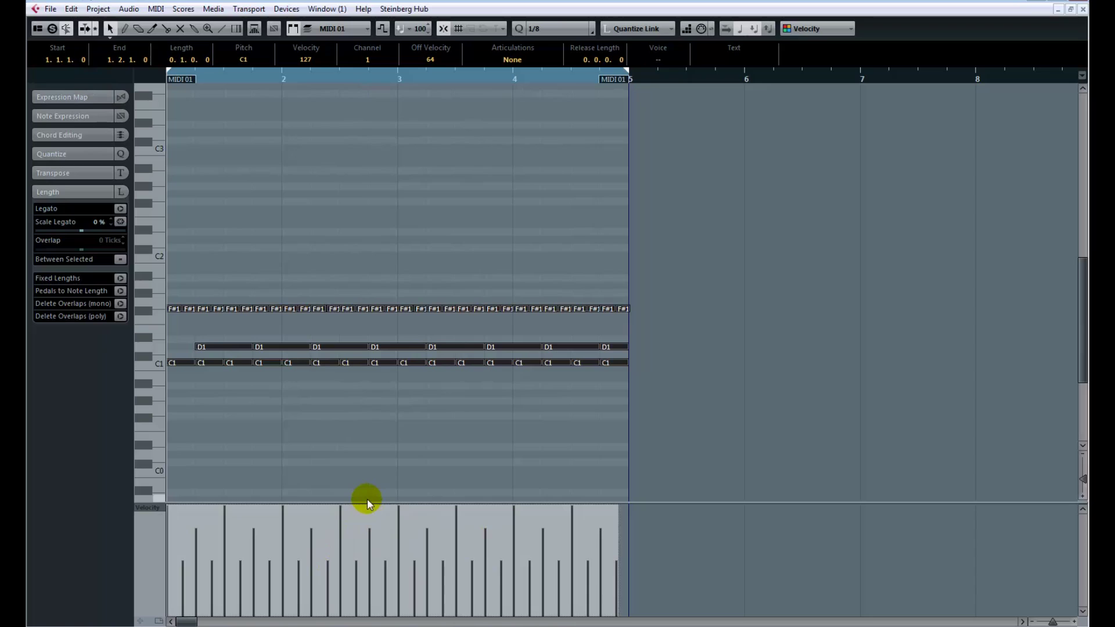
key(space)
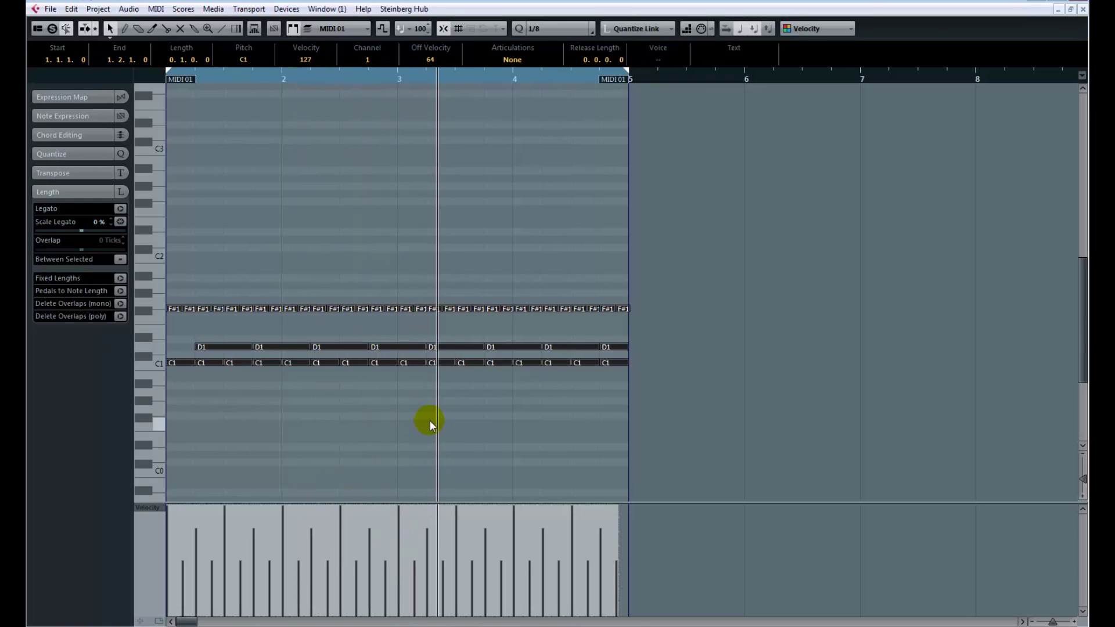
Step: Apply the Reverse function to the selected notes, play the beat, and undo the reversal
click(155, 9)
click(206, 195)
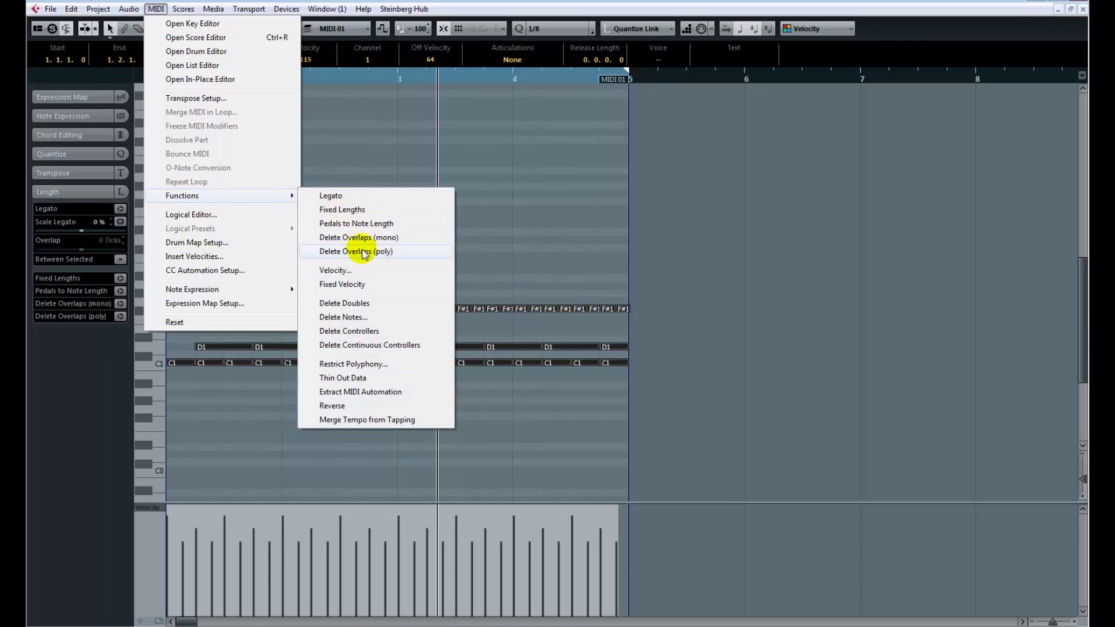
click(359, 406)
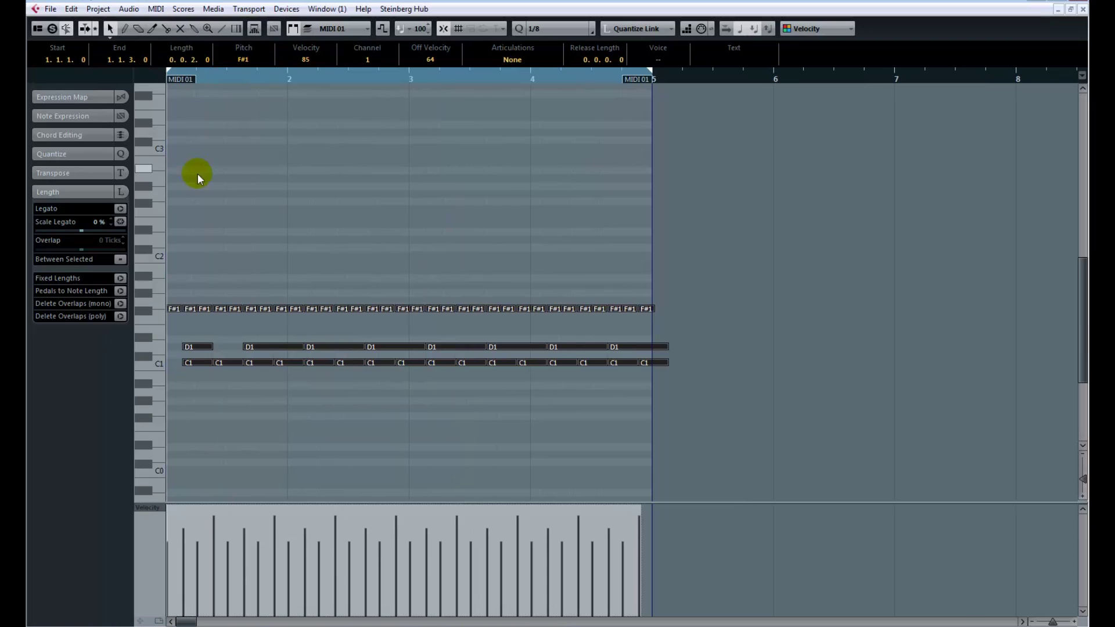
key(space)
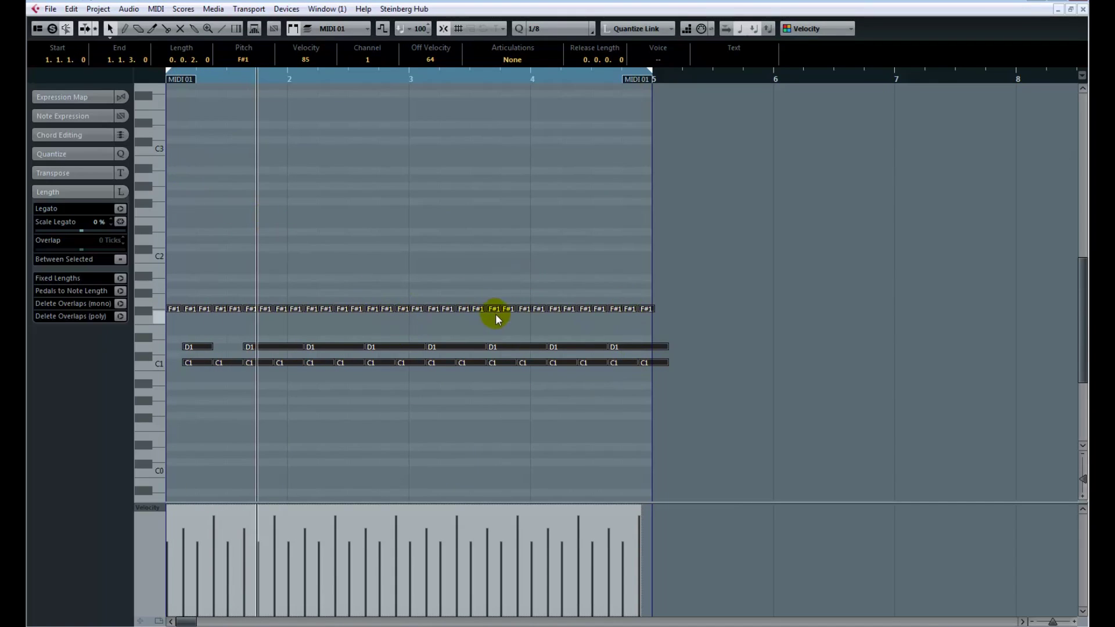
key(ctrl+z)
Step: Apply the Fixed Lengths function to the selected notes and deselect them
click(134, 10)
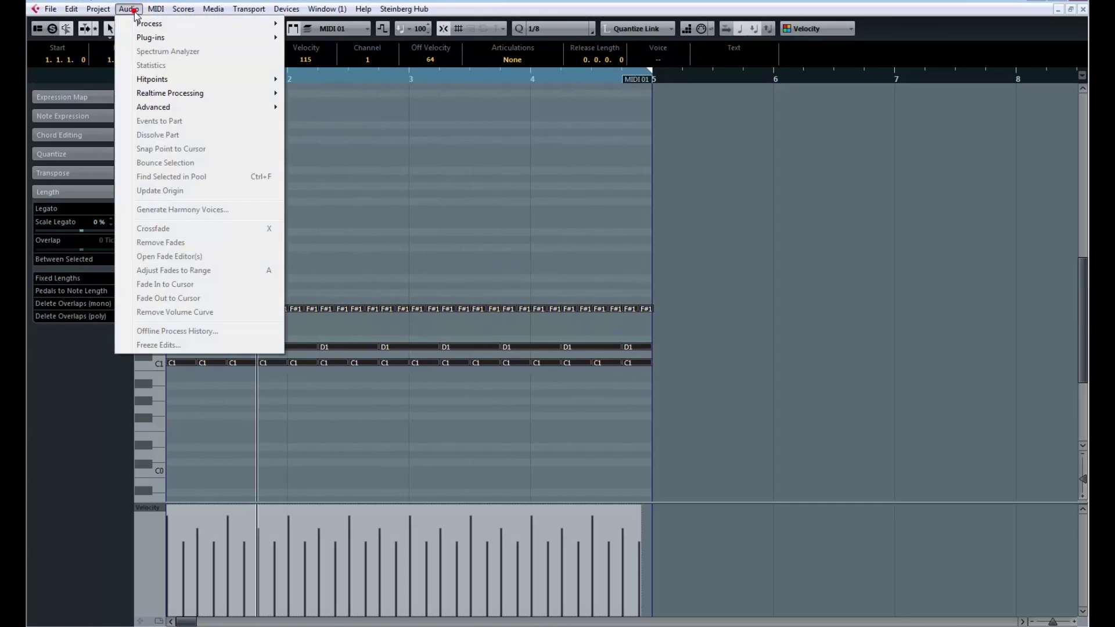
mouse_move(156, 9)
mouse_move(273, 197)
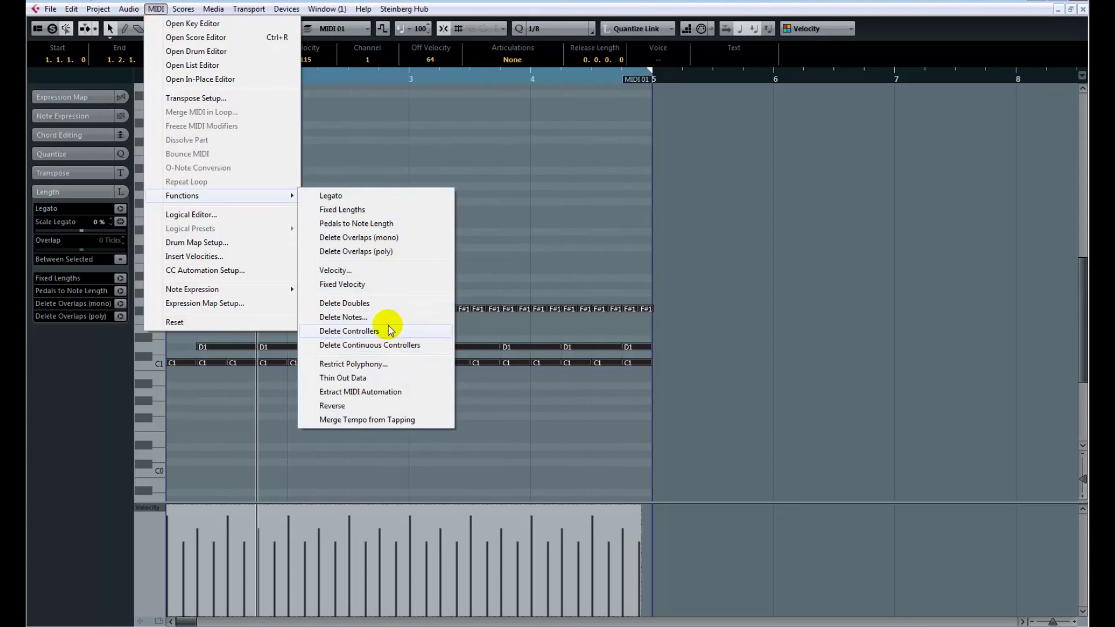
click(365, 211)
click(407, 284)
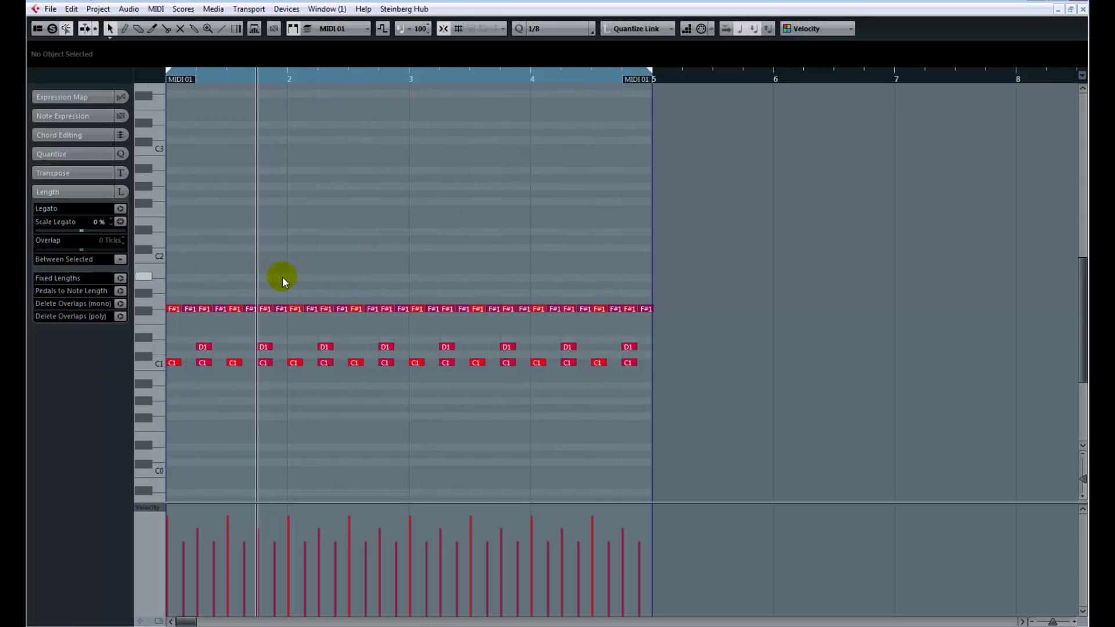
Step: Reopen the Logical Editor and move its window clear of the velocity lane
click(156, 8)
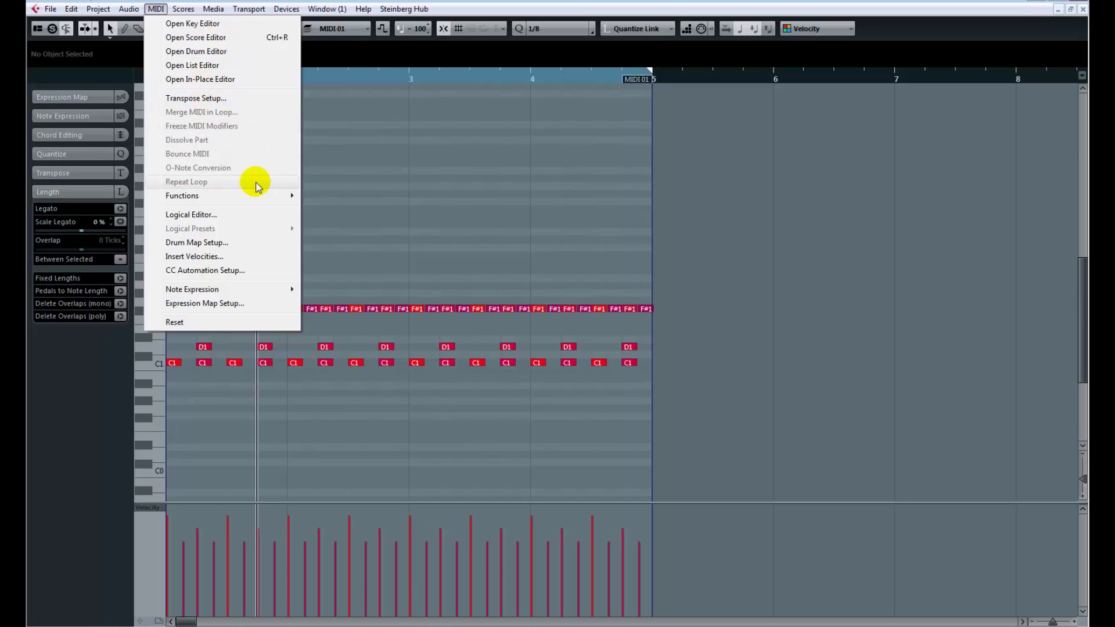
click(269, 214)
drag(564, 161, 569, 155)
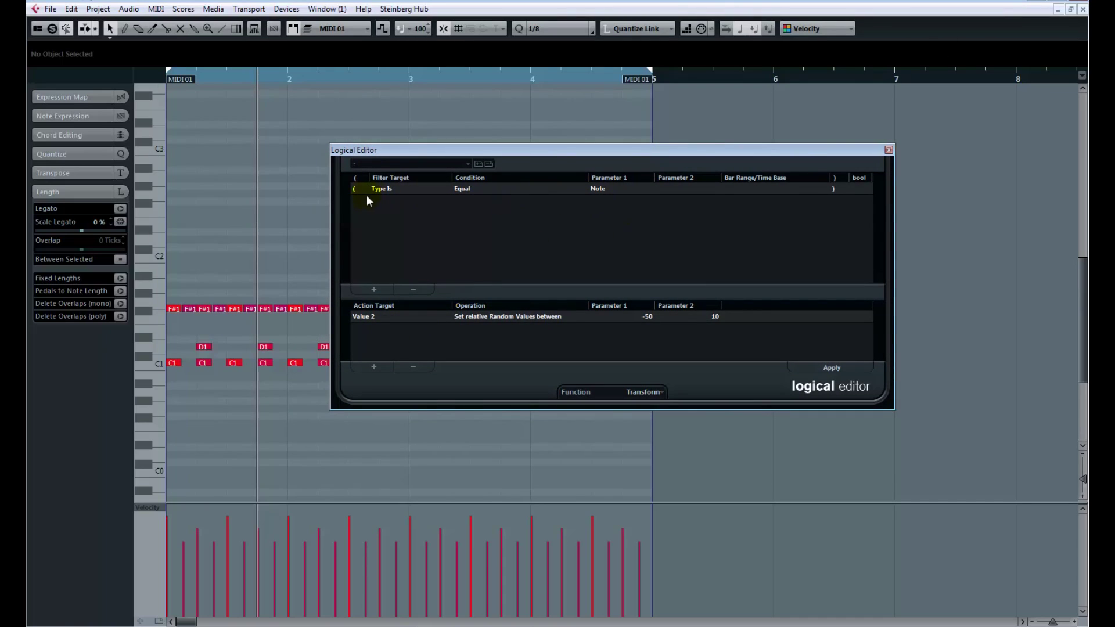
Step: Add a second action line and set the first to Position with relative random values between -100 and 100
mouse_move(543, 155)
mouse_down()
mouse_move(714, 153)
mouse_move(610, 138)
mouse_move(564, 161)
mouse_up()
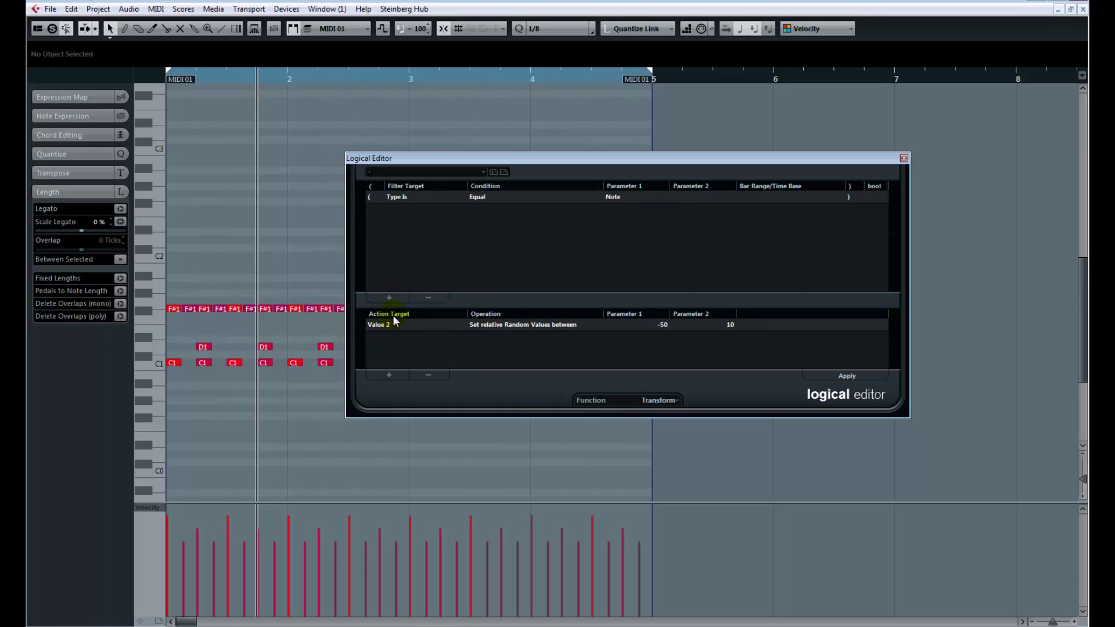
click(388, 374)
click(388, 326)
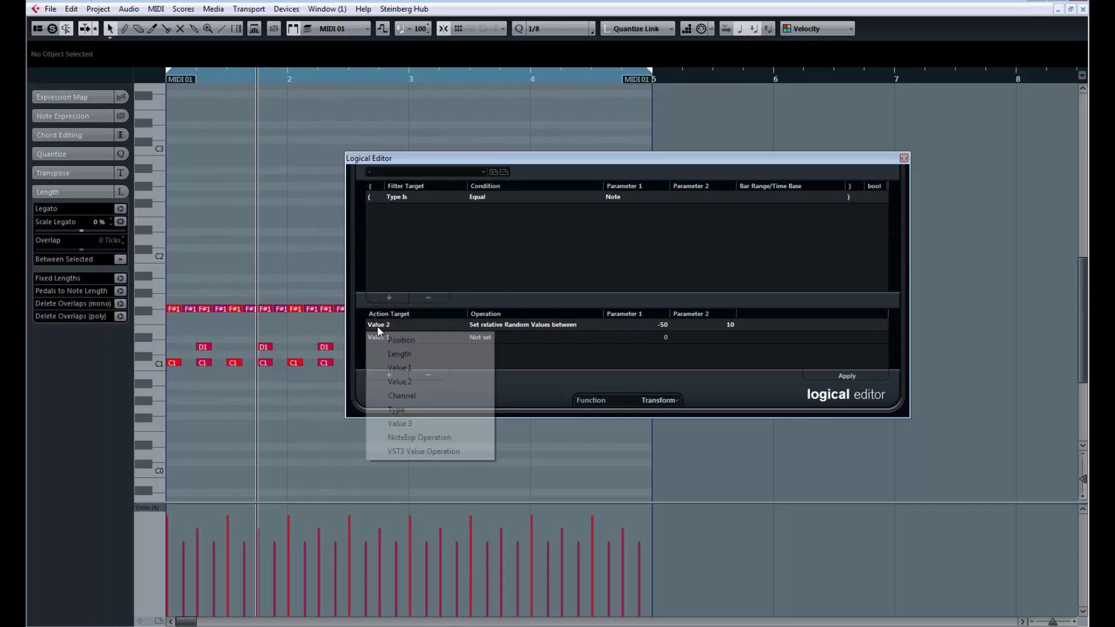
click(376, 339)
click(479, 325)
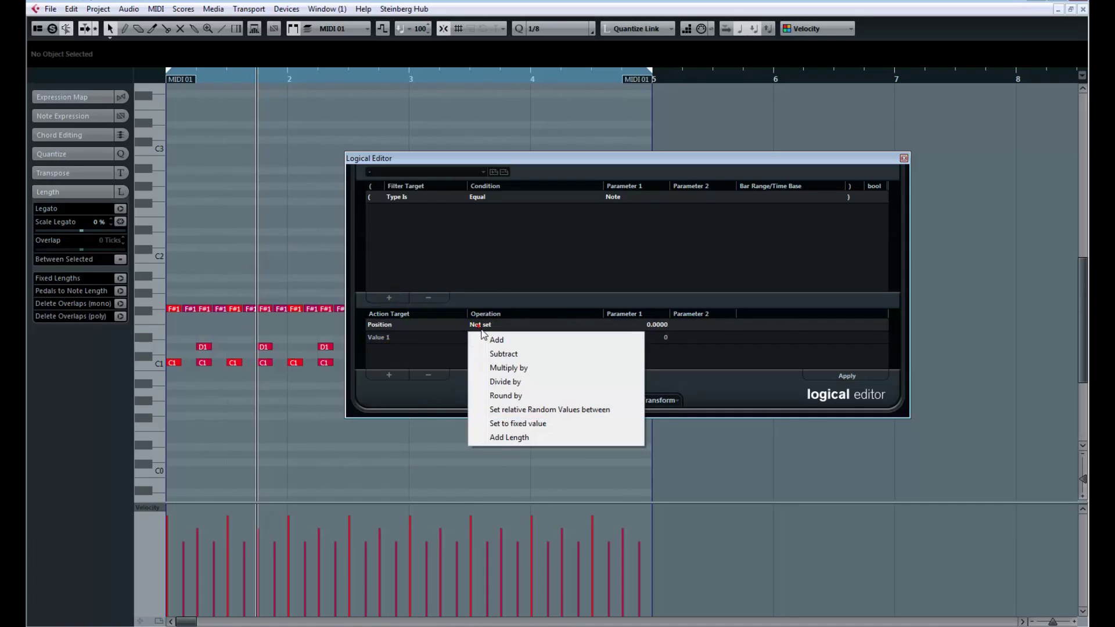
click(530, 410)
click(706, 326)
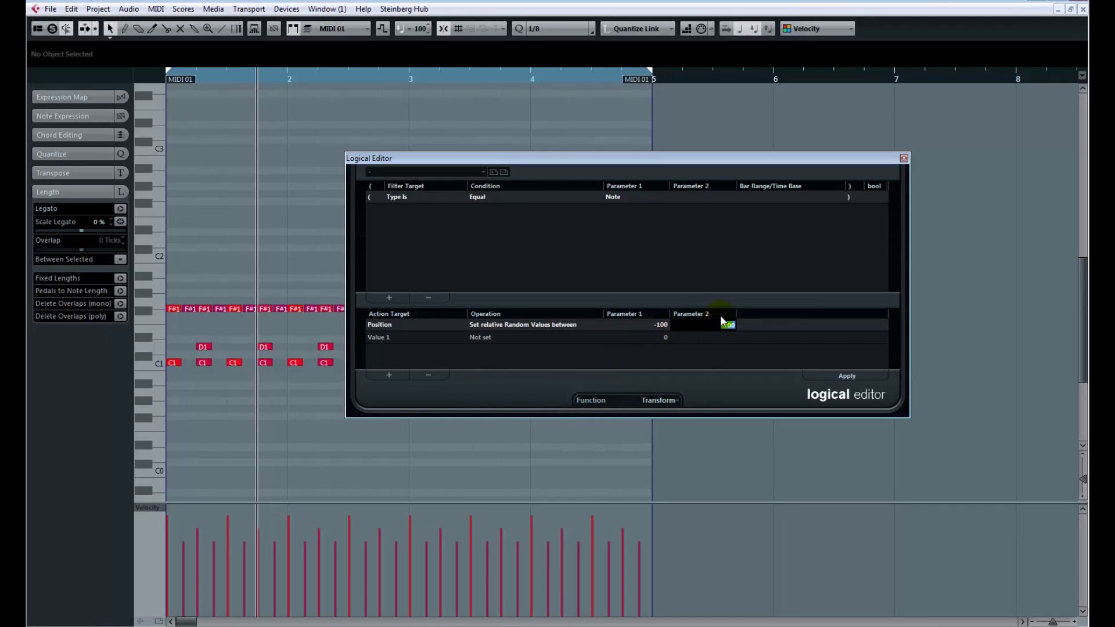
text(100)
key(Return)
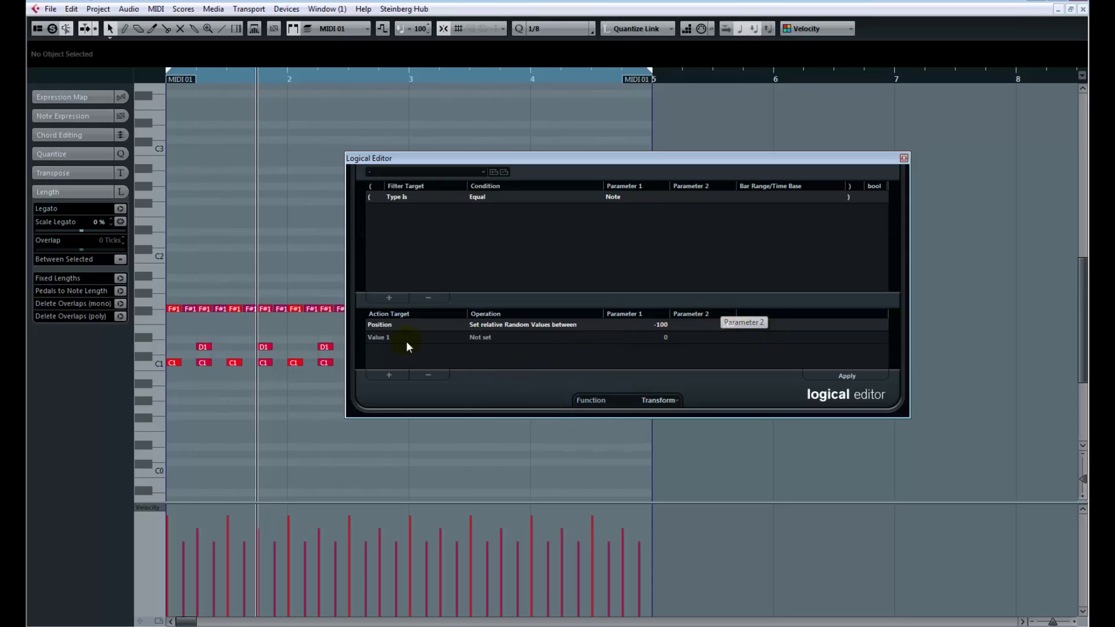
Step: Try the Set Random Values between operation on the Value 1 action, entering F-1 as its first parameter
click(379, 337)
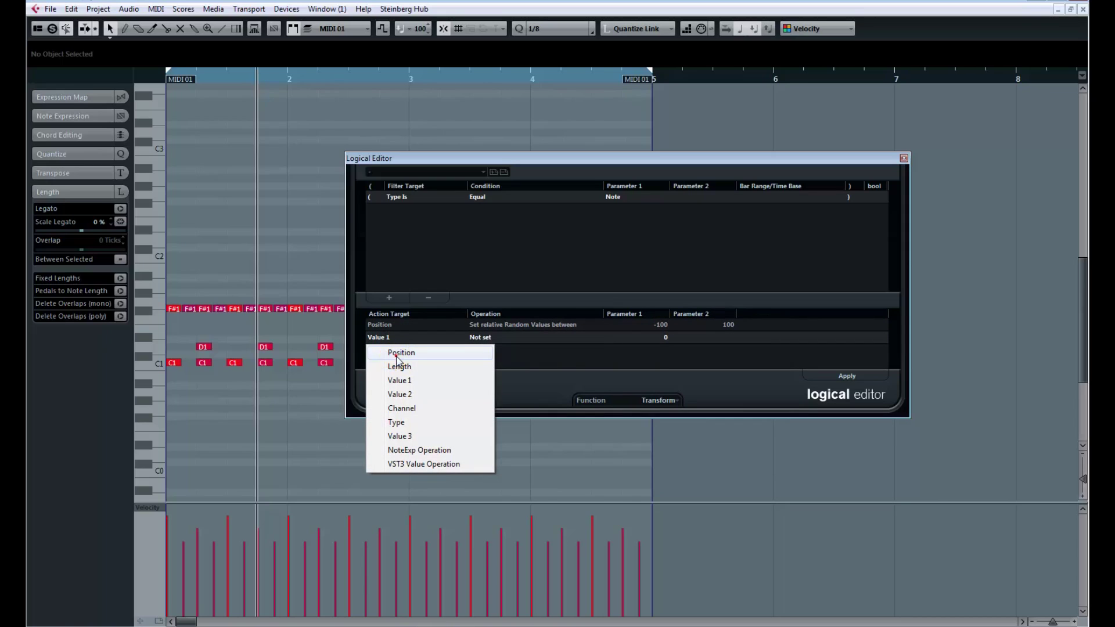
click(407, 380)
click(480, 339)
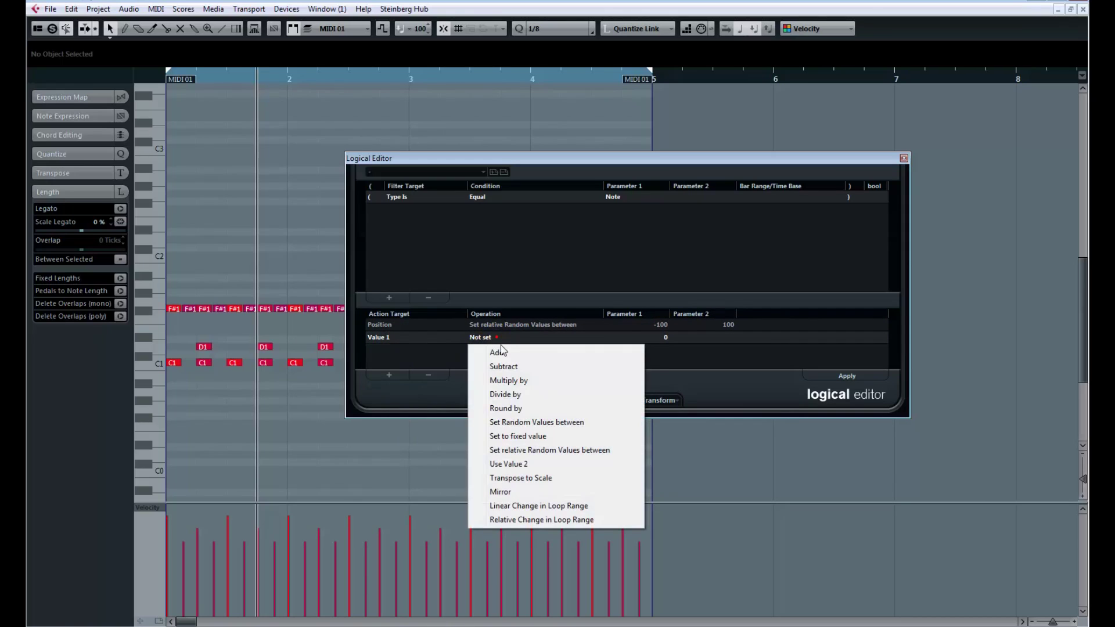
click(532, 430)
click(667, 337)
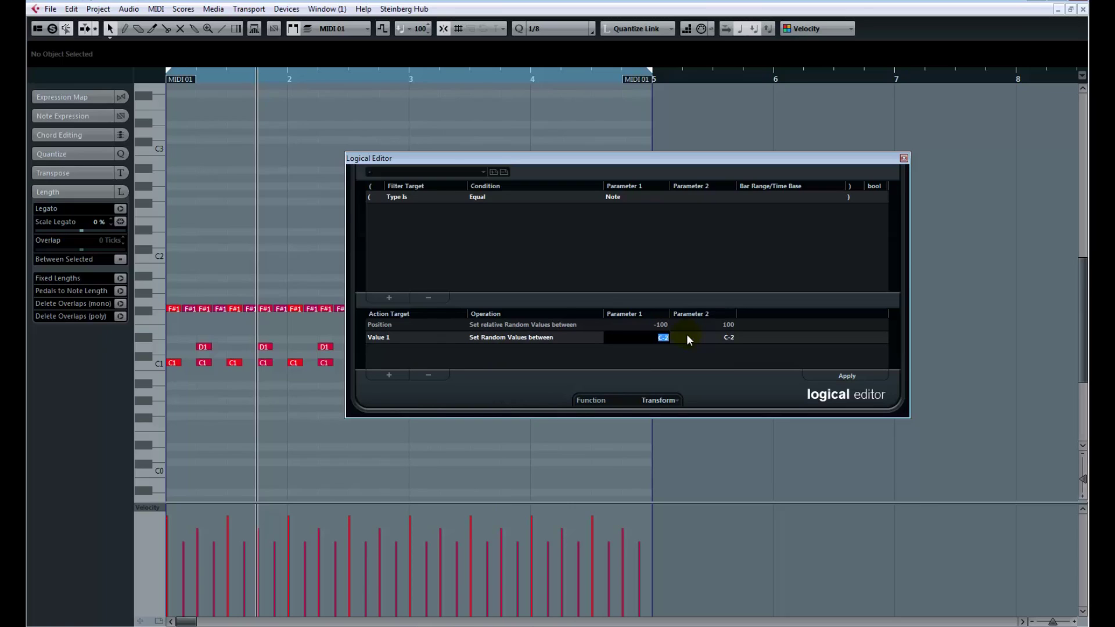
text(F-1)
key(Return)
Step: Set the Value 1 action to relative random values between 24 and 0 and apply the transformation to the notes
click(561, 332)
click(539, 454)
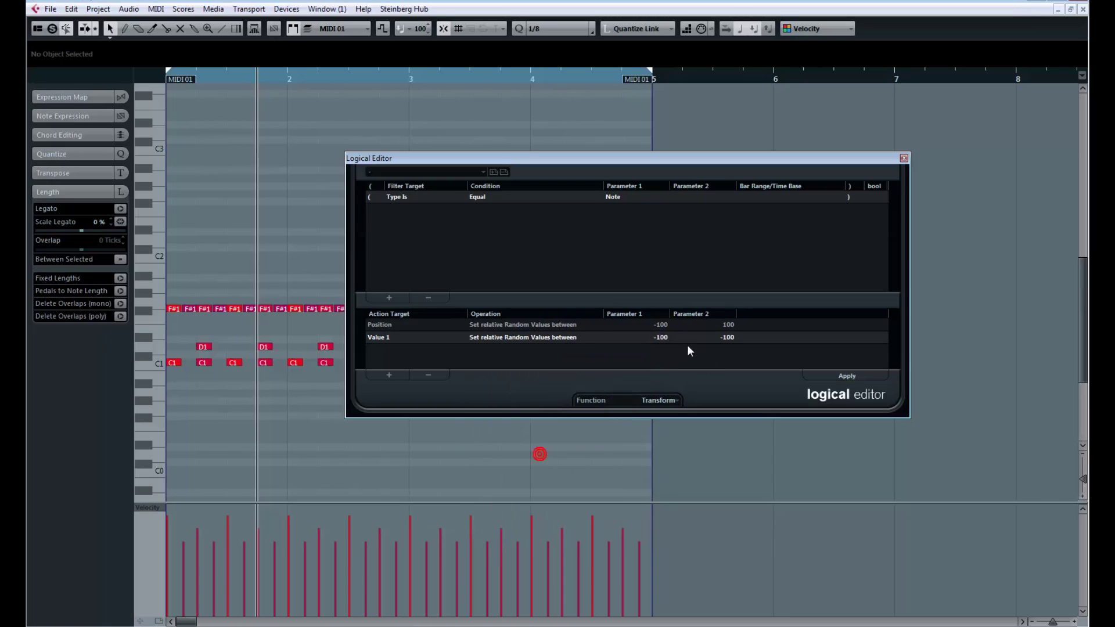
click(661, 338)
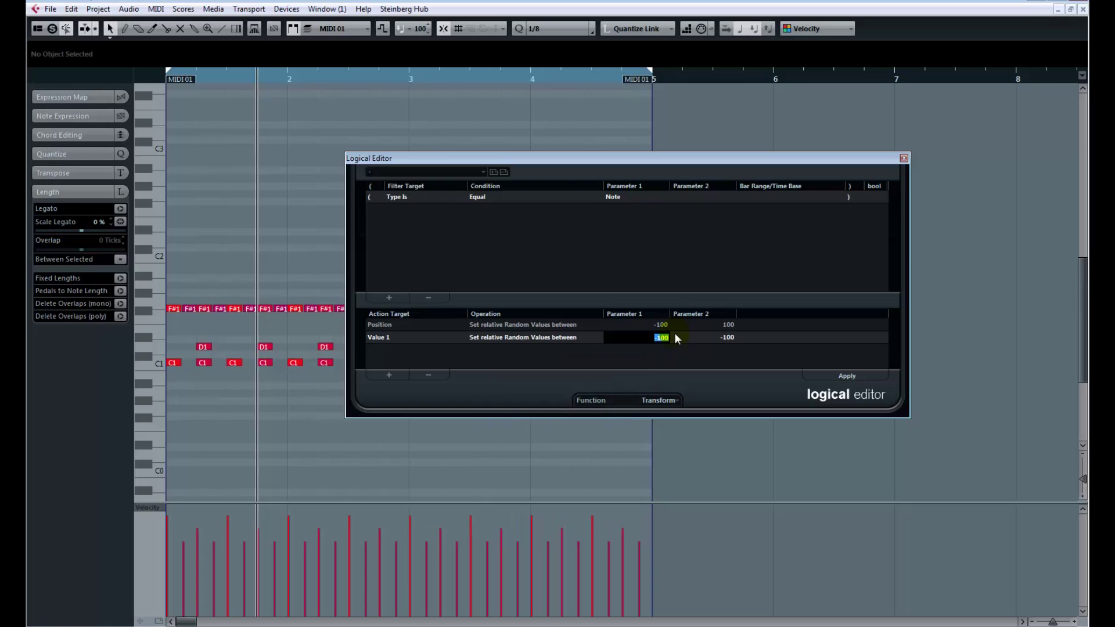
text(24)
key(Return)
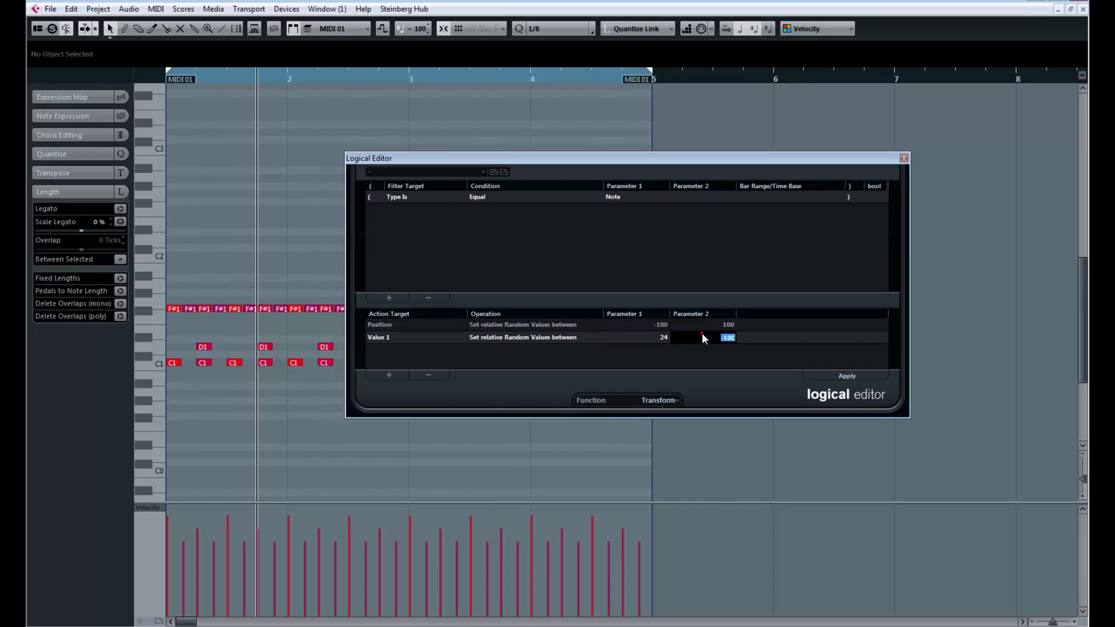
click(845, 376)
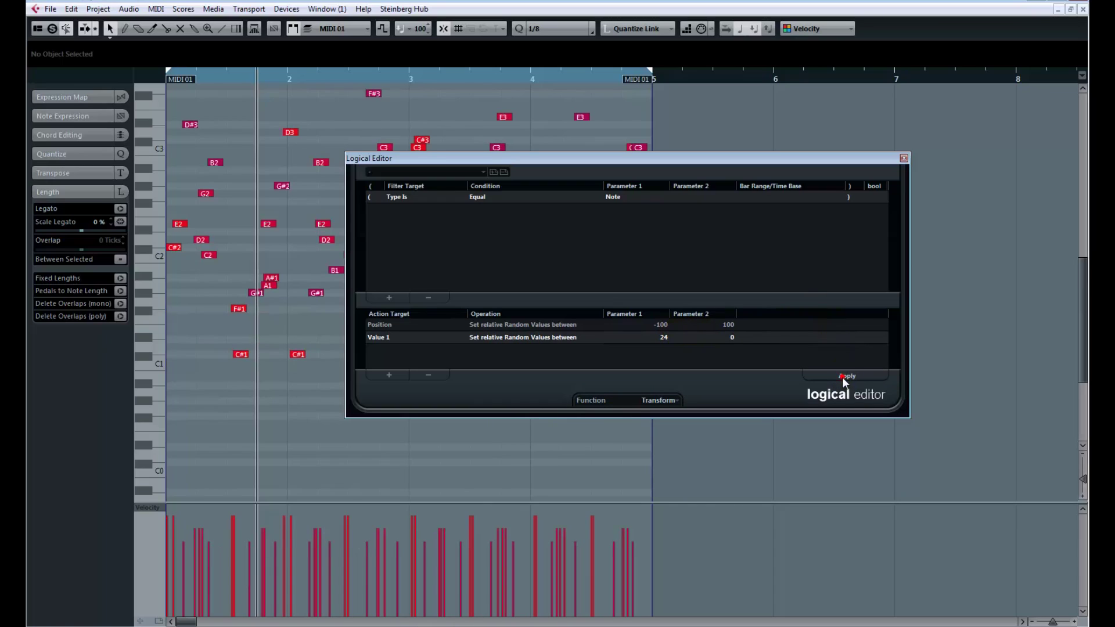
Step: Close the Logical Editor and play the randomized pattern from the beginning
click(903, 158)
drag(350, 72, 75, 81)
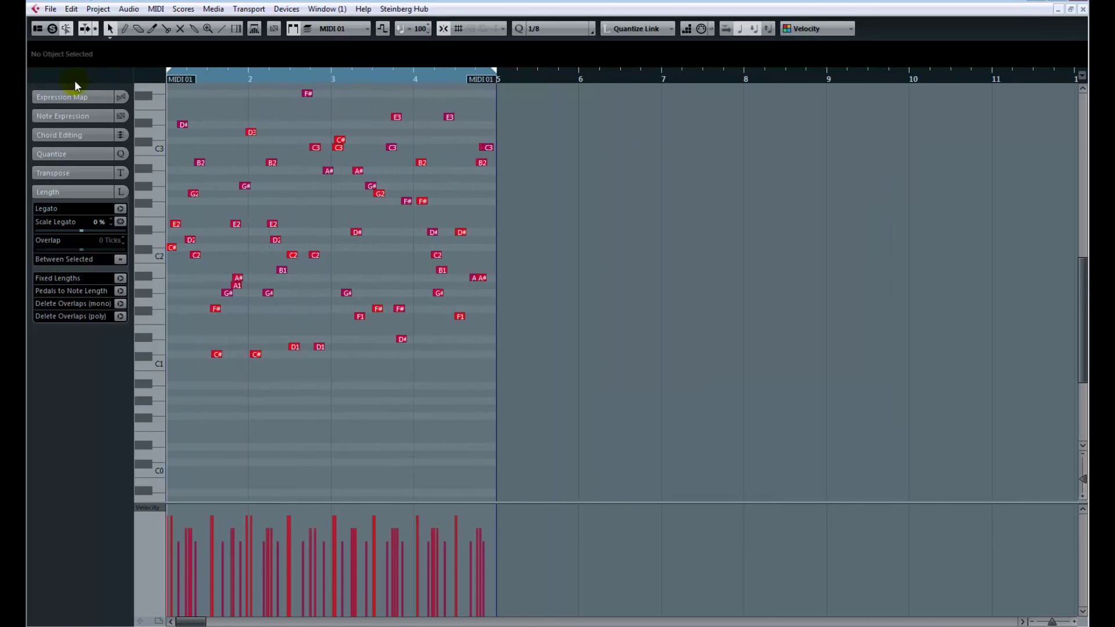
key(space)
scroll(418, 239, up, 3)
scroll(418, 235, down, 3)
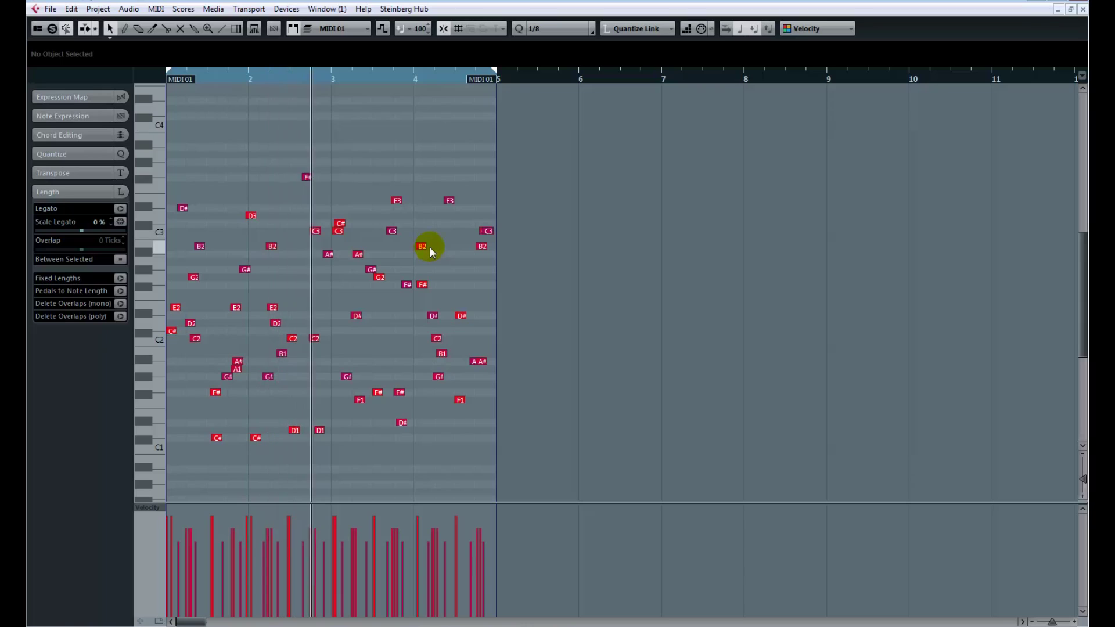
Step: Extend the MIDI part to bar 12 and the loop to about bar 11.5, and duplicate all the notes after the originals
drag(473, 91, 1074, 107)
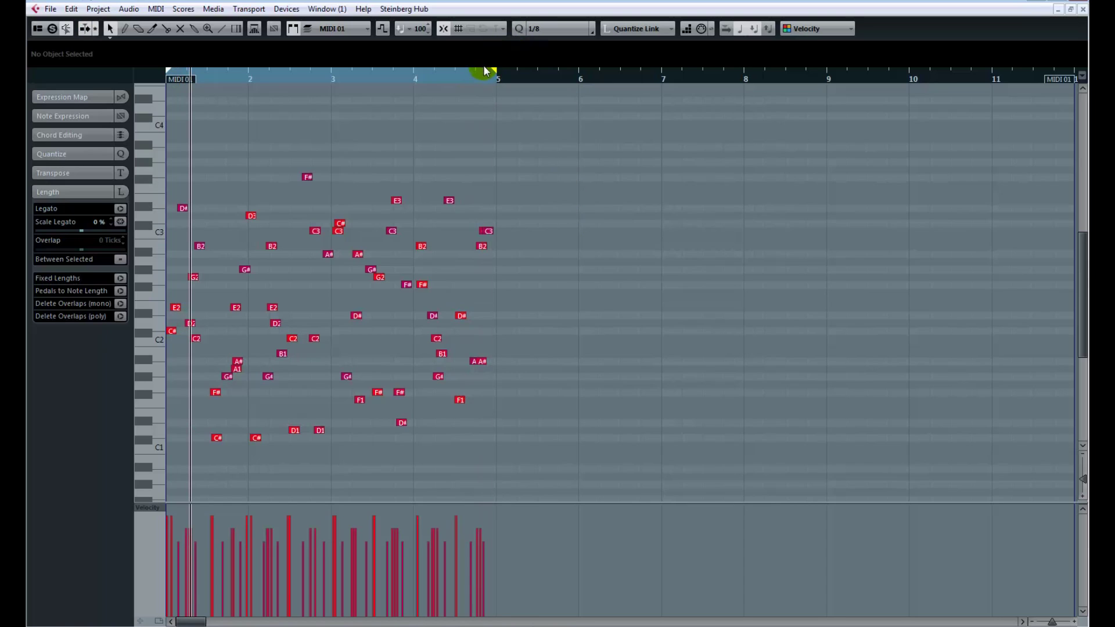
drag(486, 70, 1012, 111)
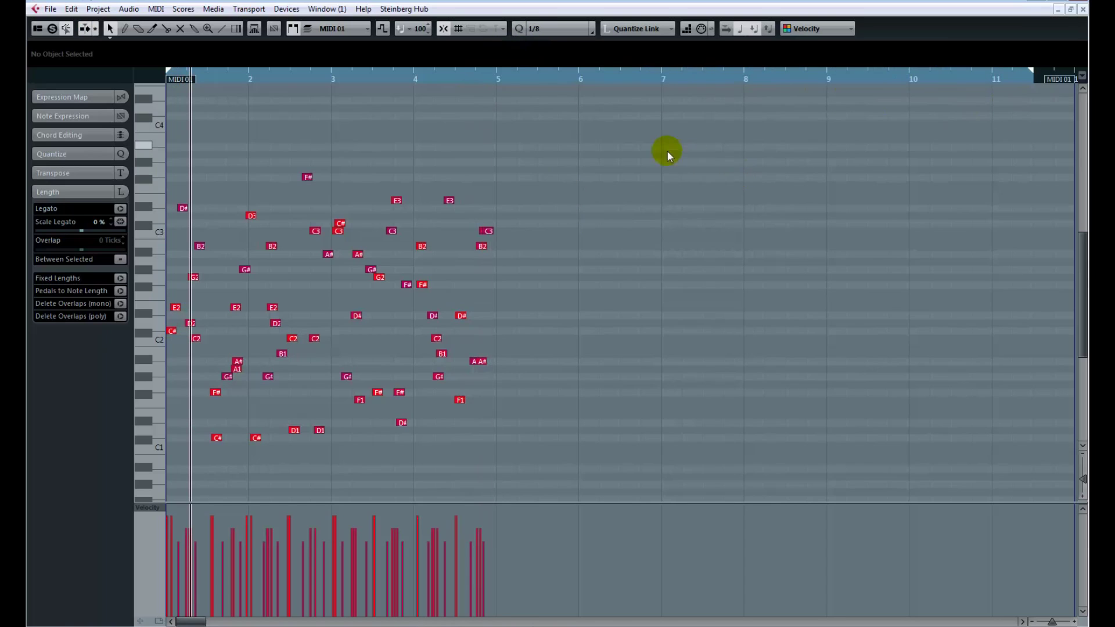
drag(667, 151, 154, 500)
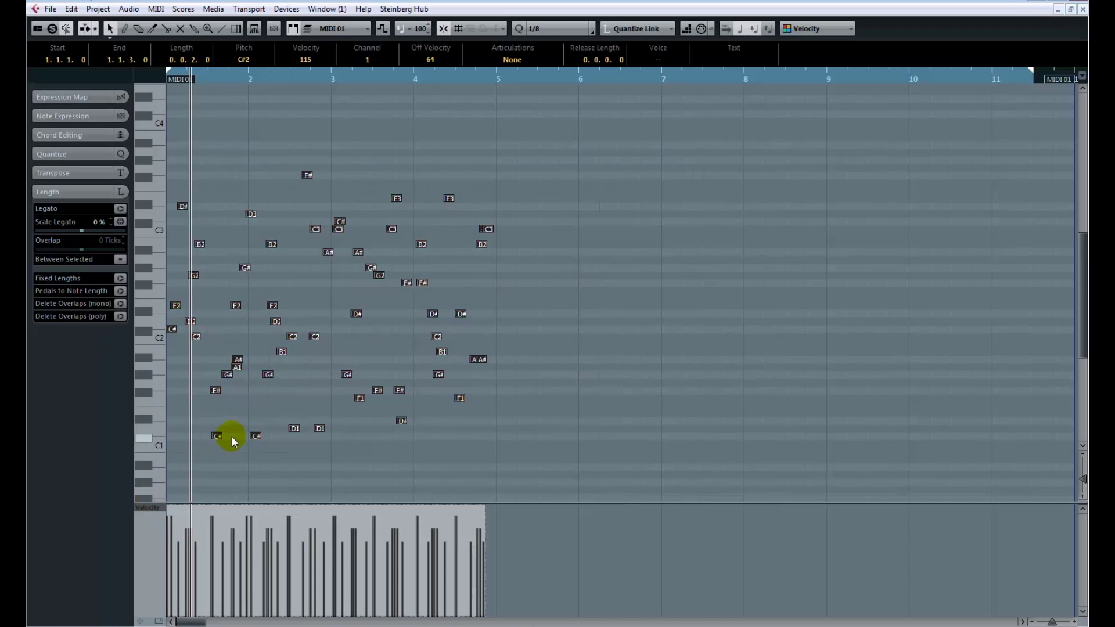
key(ctrl+d)
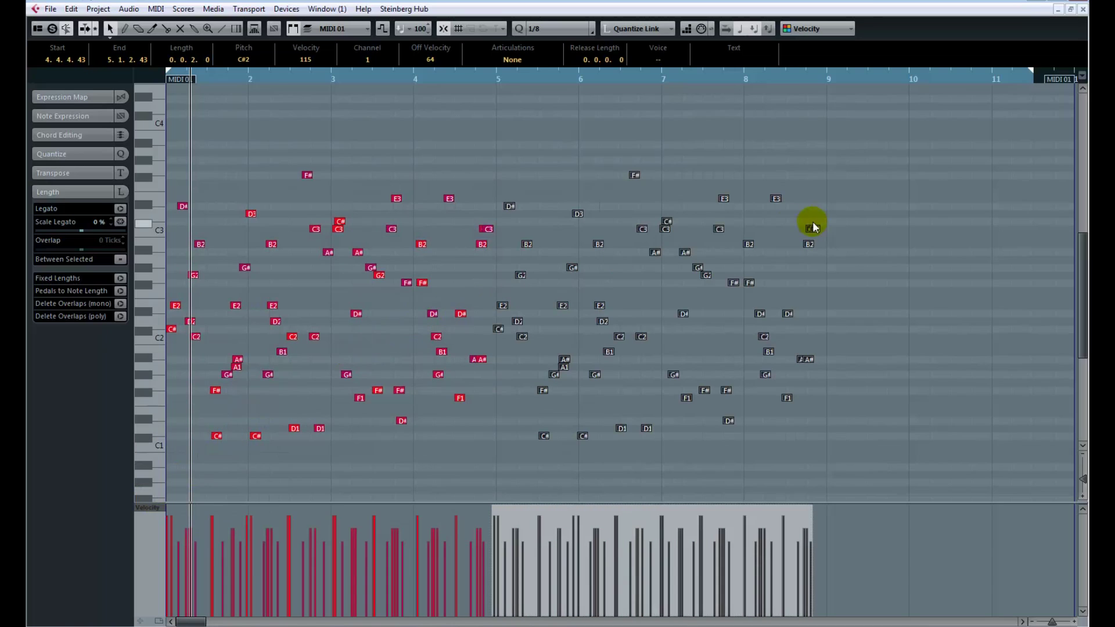
Step: Overlay shifted, transposed copies of the notes across the part up to about bar 11.5 and select all notes
drag(811, 228, 548, 192)
click(517, 162)
drag(460, 73, 96, 111)
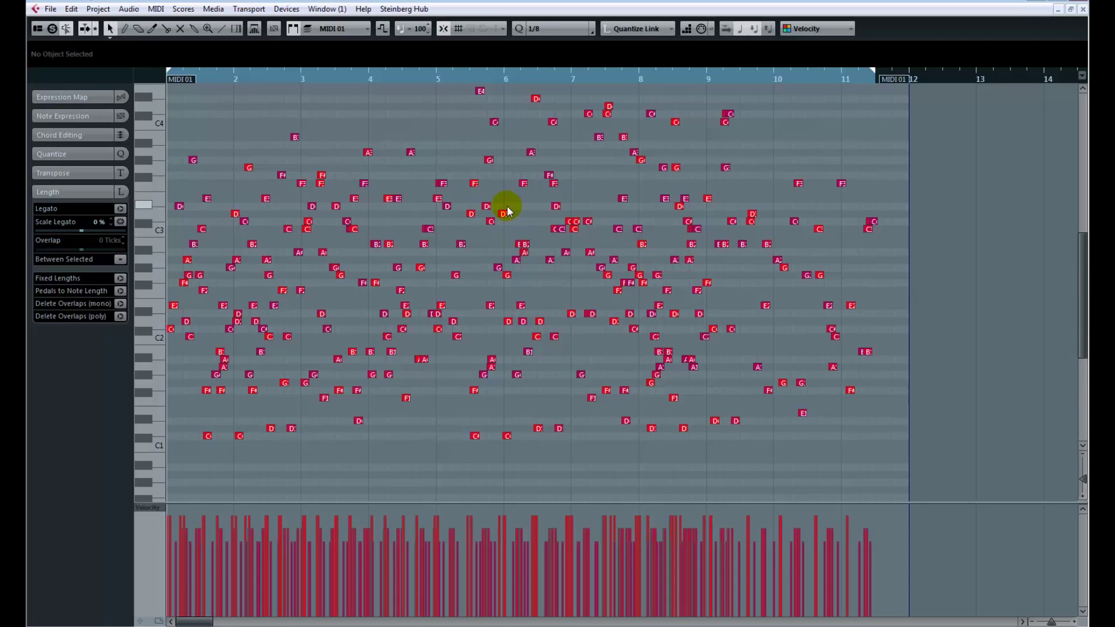
key(ctrl+a)
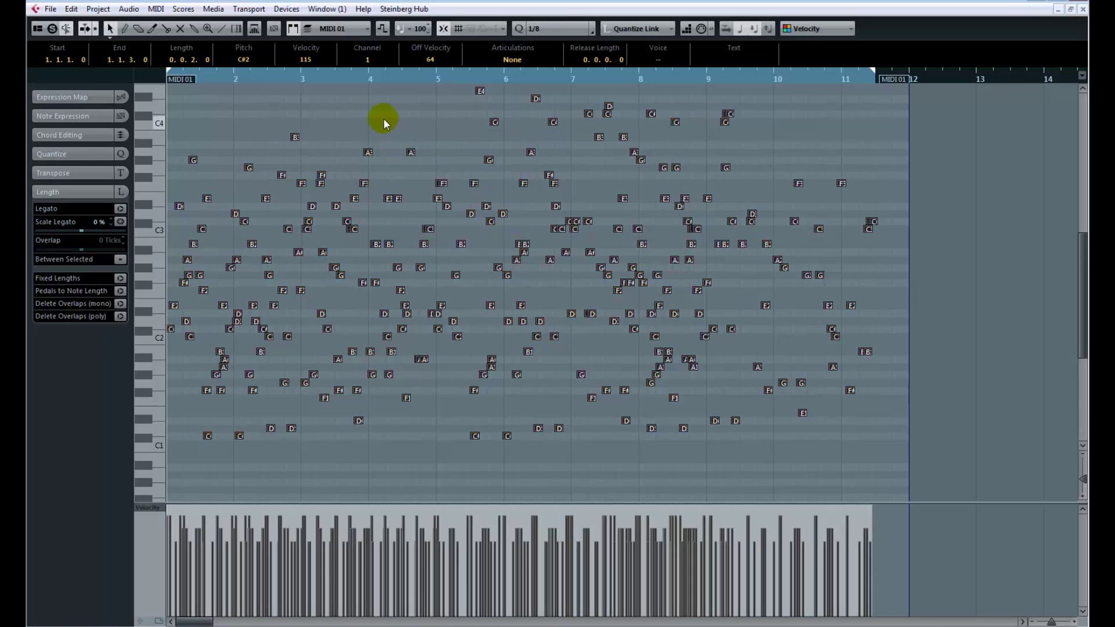
Step: Return to the project window and load the Beatbox Eliot kit from Battery 3's Special Kits
click(1059, 10)
click(425, 198)
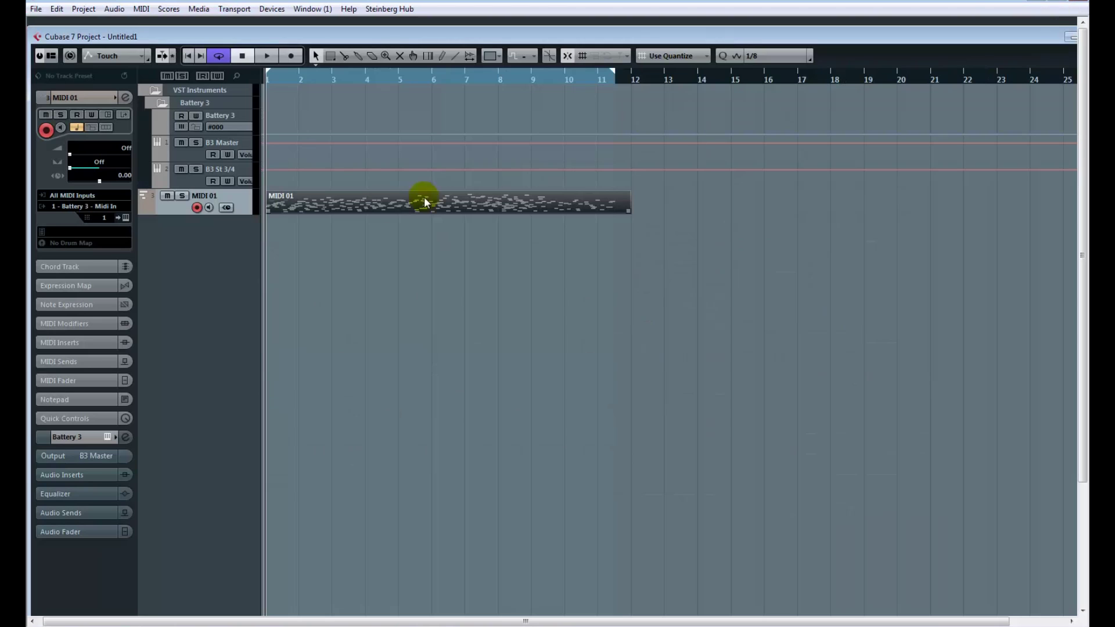
click(124, 217)
click(541, 159)
click(480, 203)
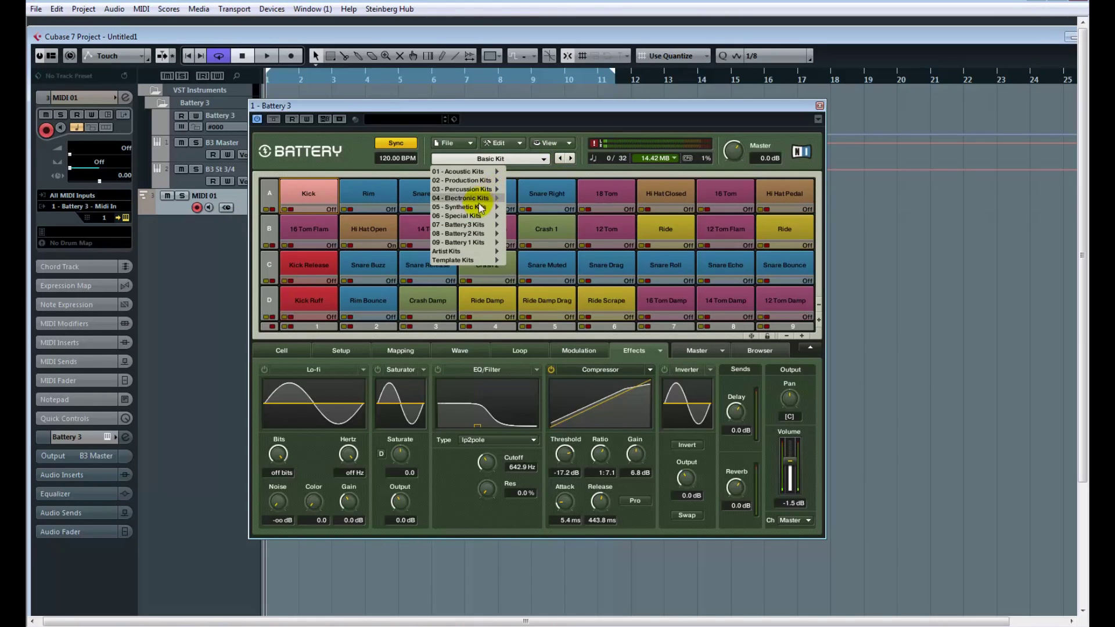
mouse_move(479, 210)
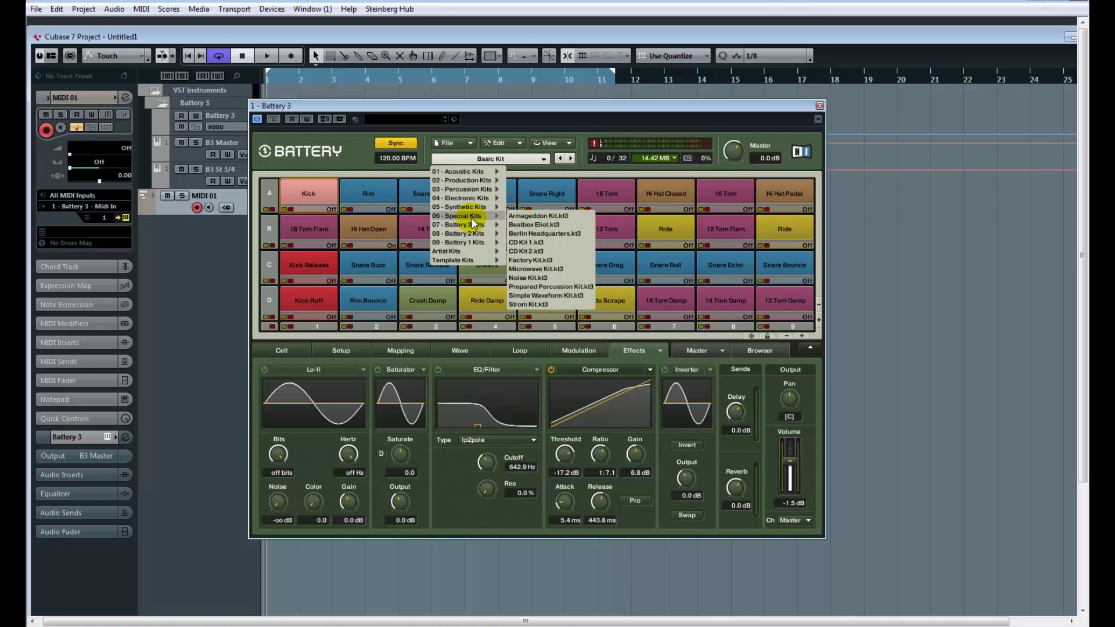
click(551, 228)
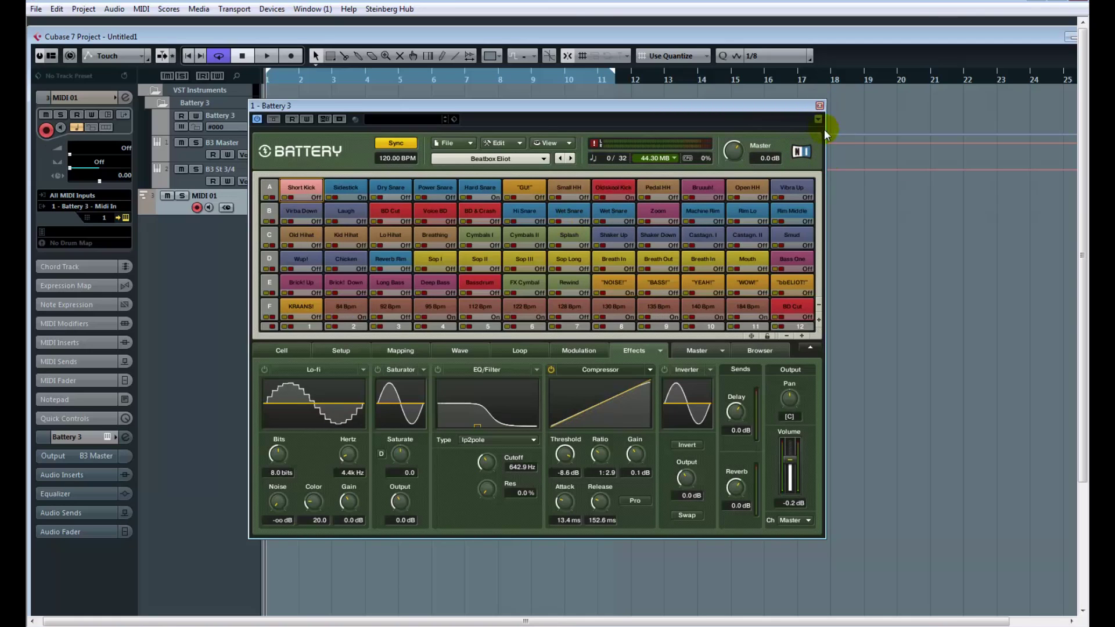
click(819, 106)
Step: Reopen the MIDI 01 part in the Key Editor and play the dense pattern with the beatbox kit
double_click(318, 207)
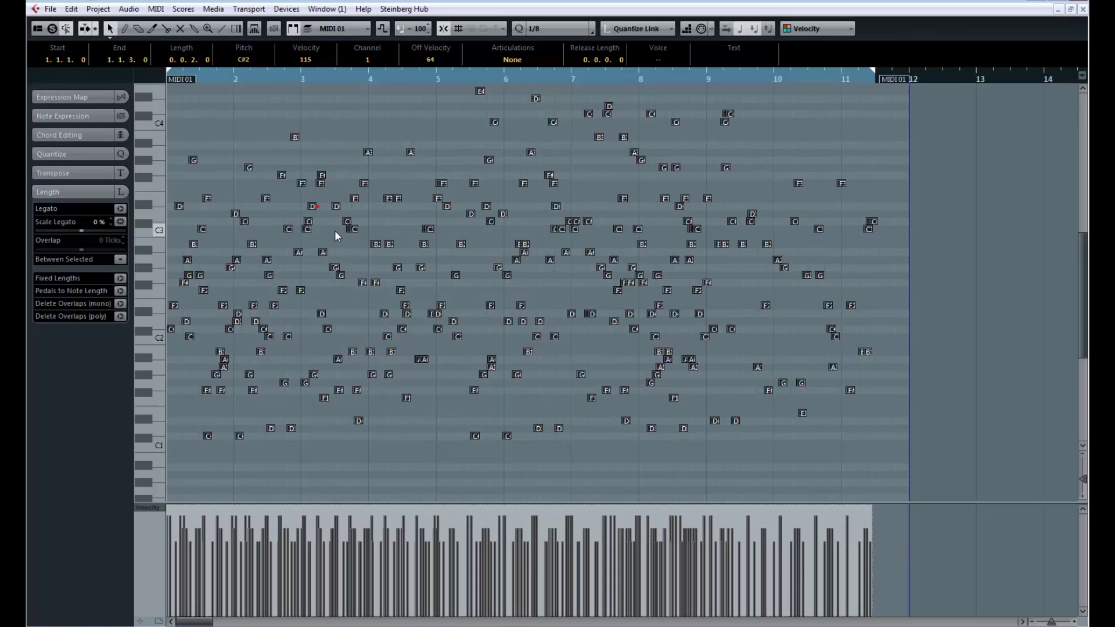
click(265, 75)
key(space)
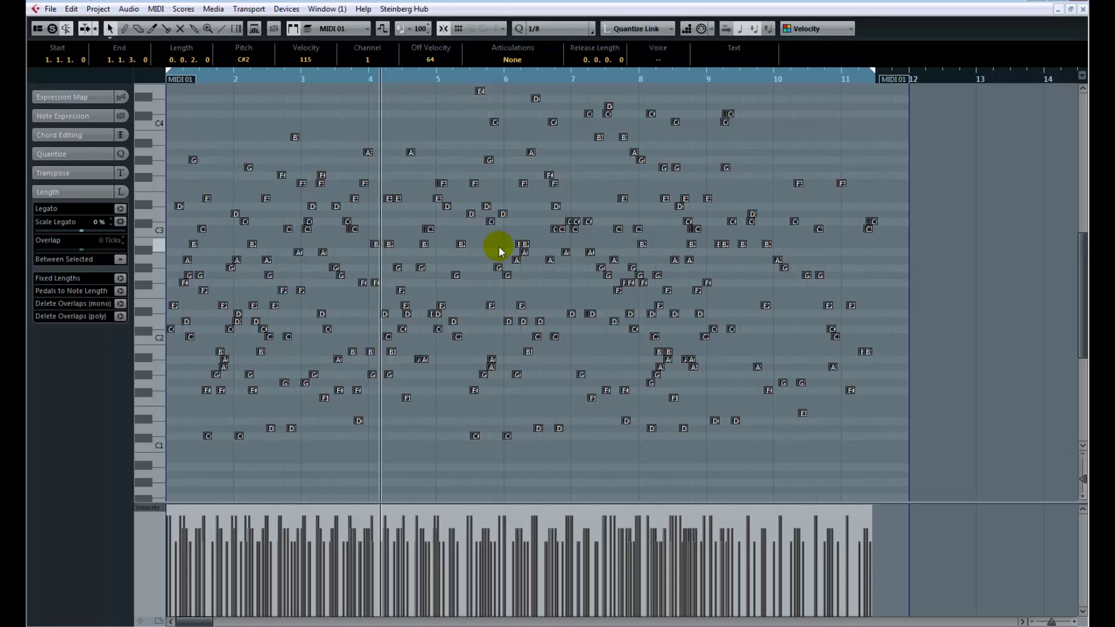
Step: Set the quantize value to 1/16 and quantize all selected notes with the Quantize Panel
click(586, 29)
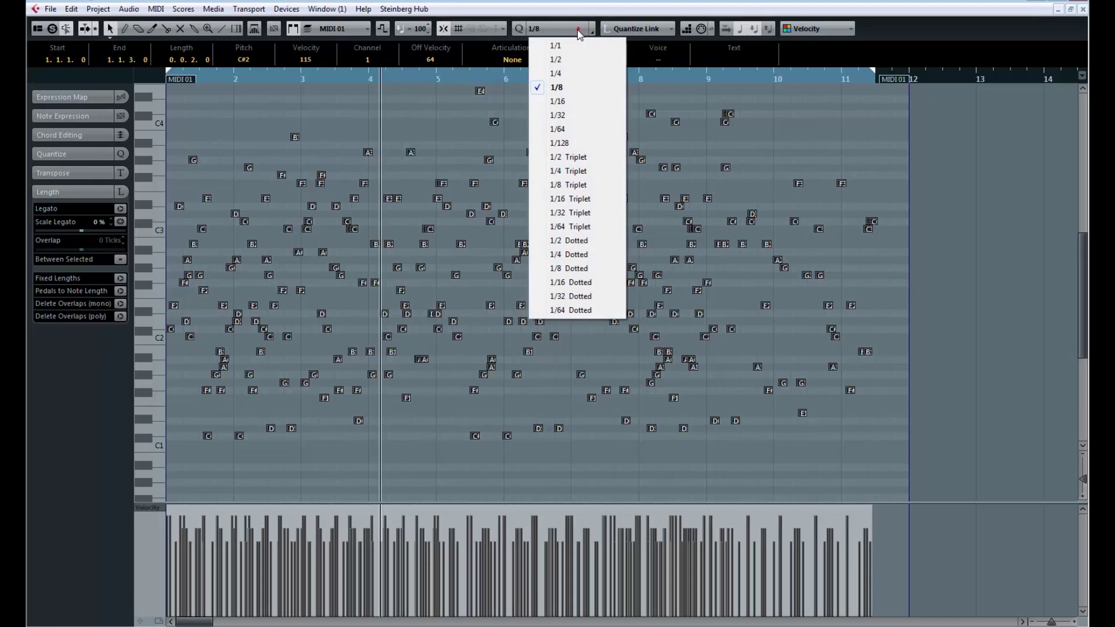
click(563, 101)
click(591, 29)
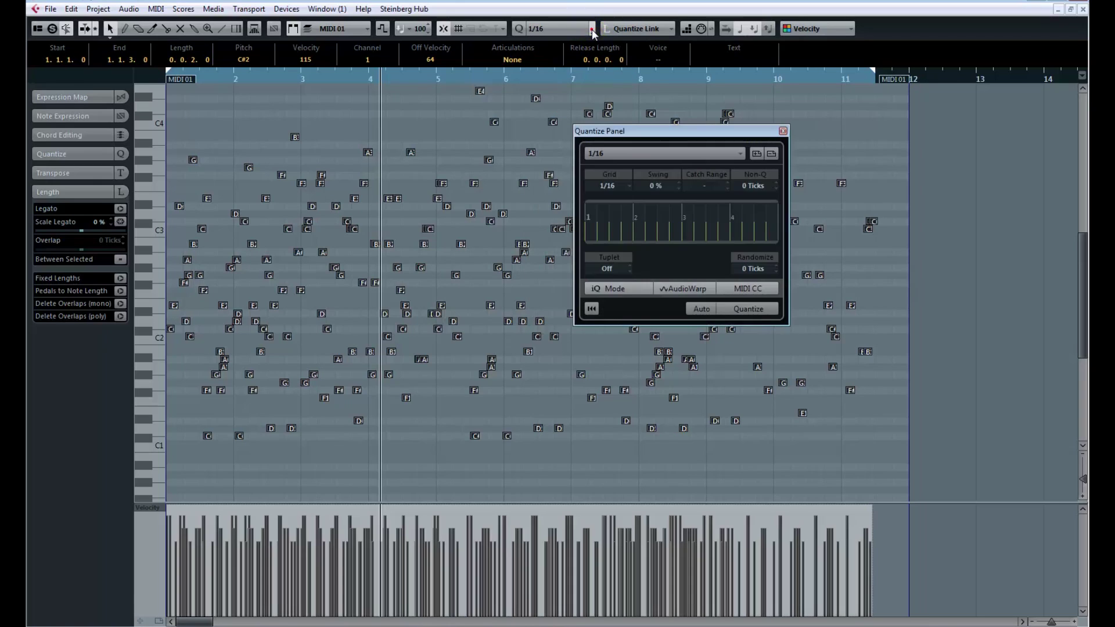
click(745, 310)
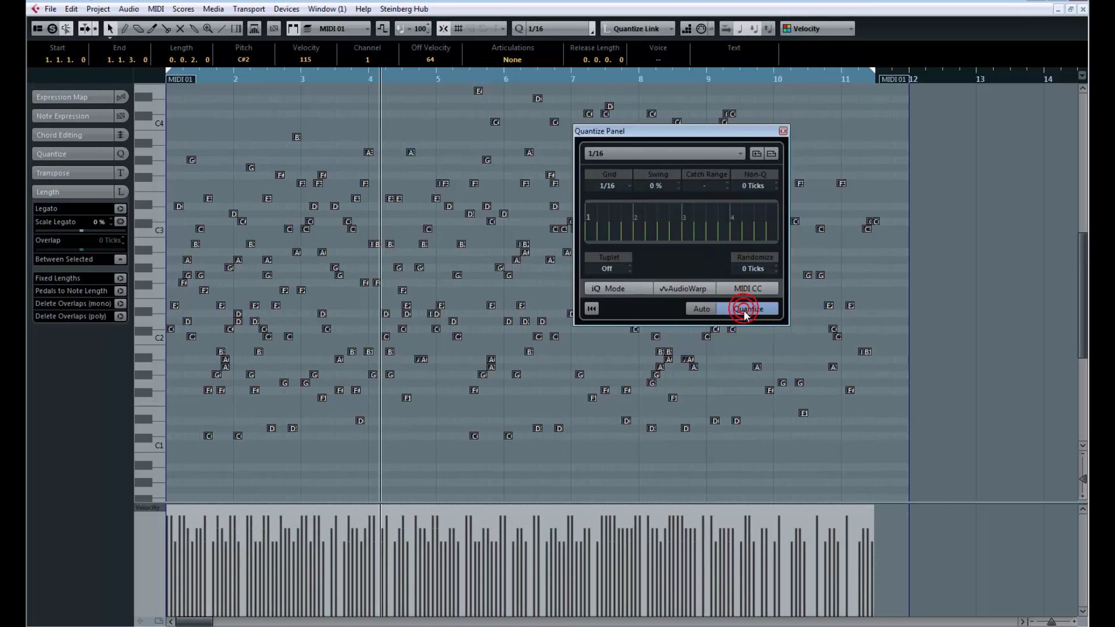
Step: Play the quantized pattern from the start and close the Quantize Panel
drag(361, 76, 57, 79)
click(782, 131)
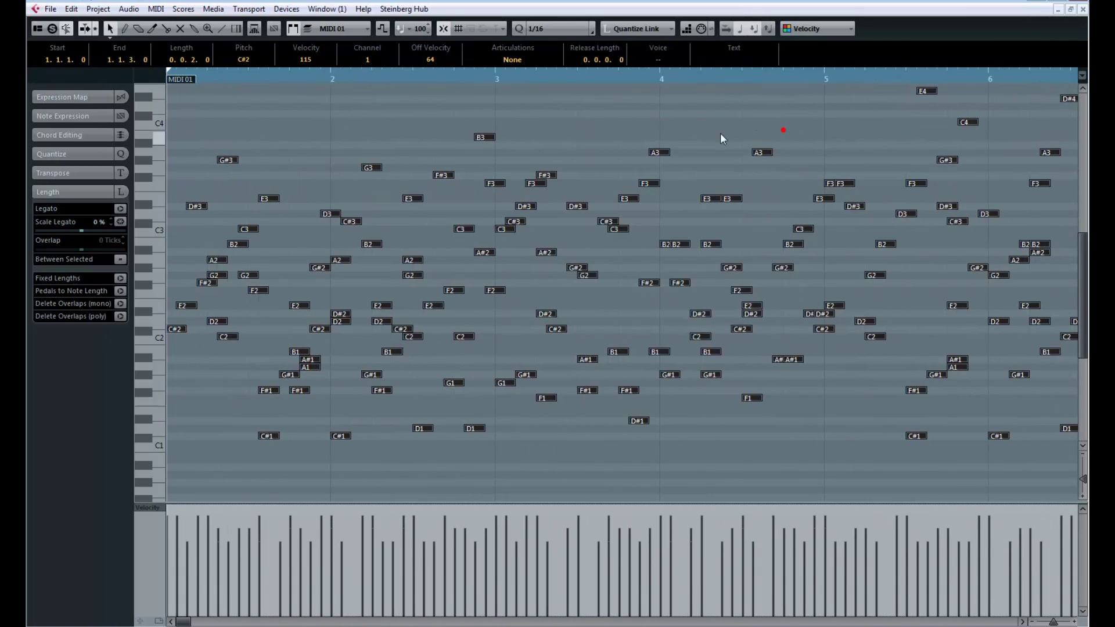
drag(427, 71, 423, 60)
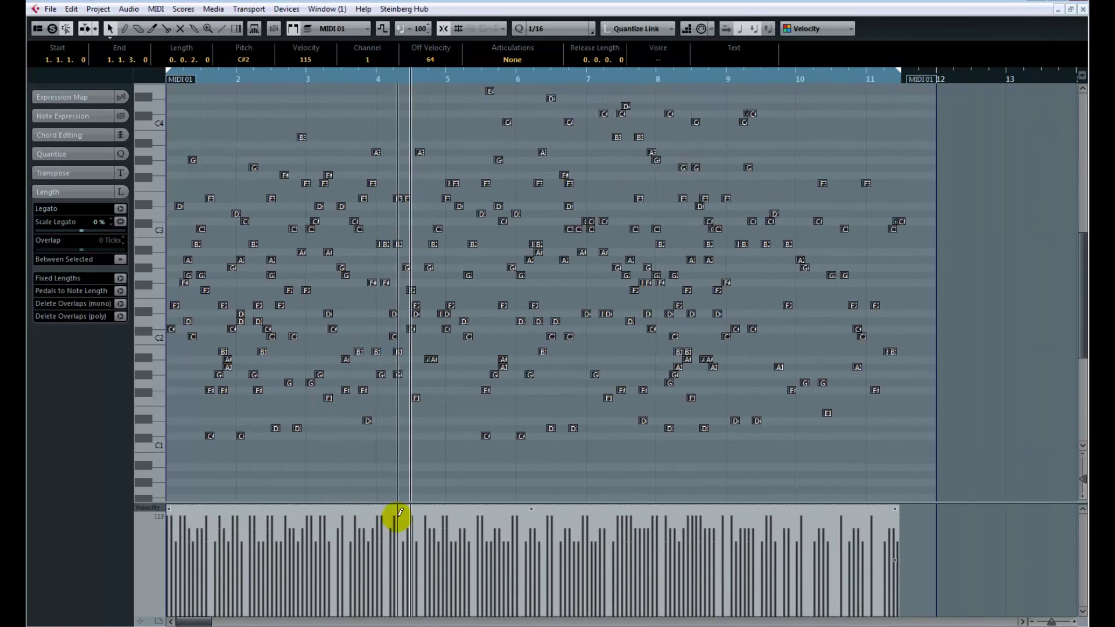
click(328, 121)
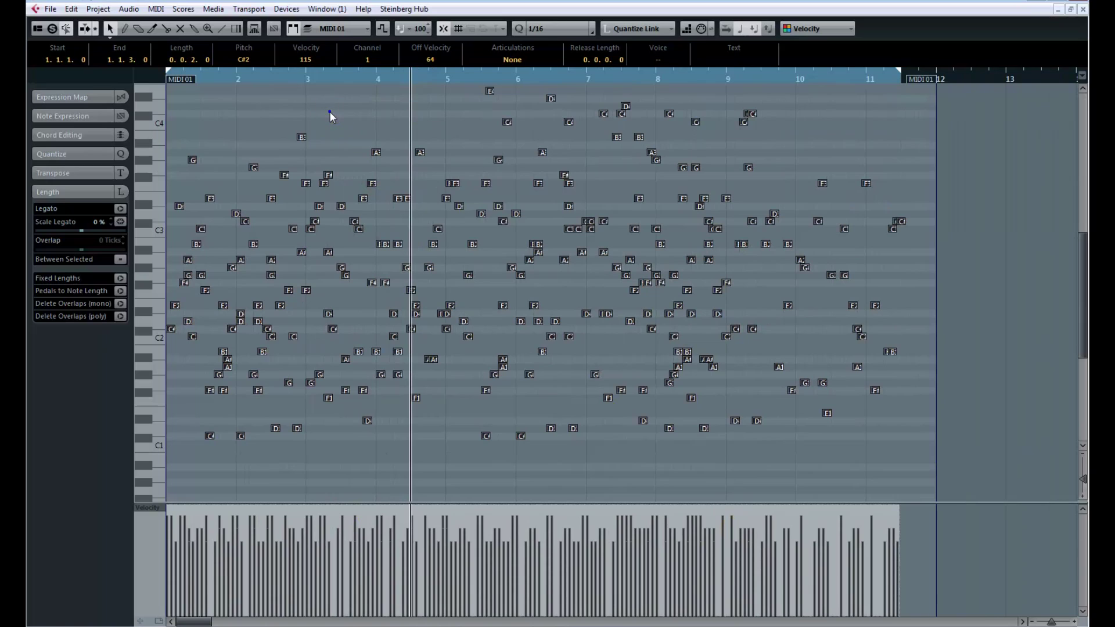
Step: Open the Logical Editor, remove the Value 1 action and retarget the Position action to Value 2
click(156, 9)
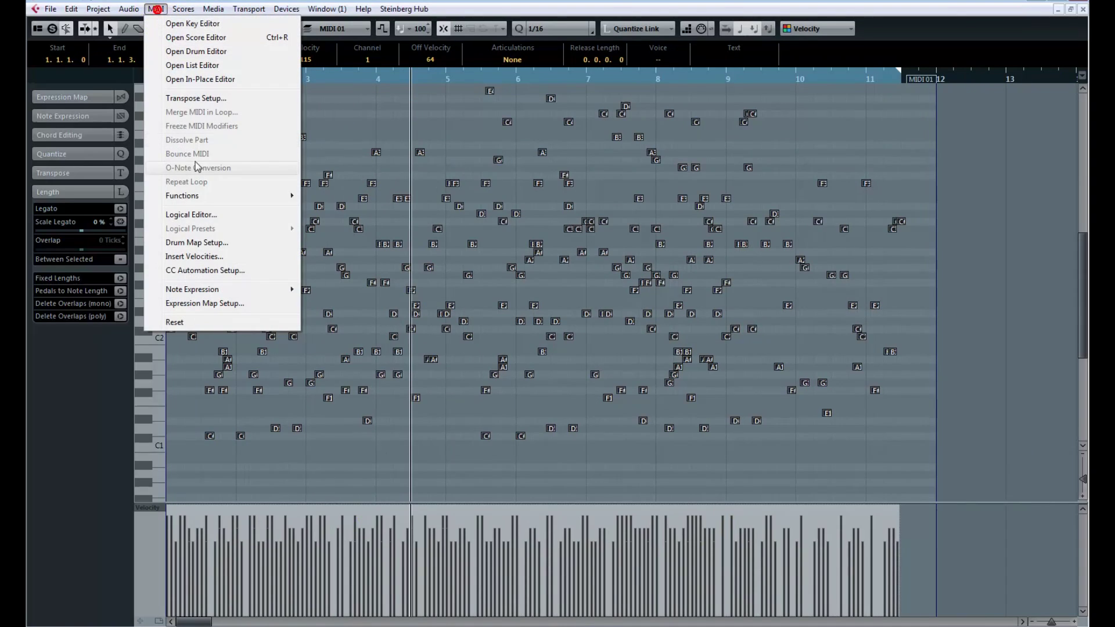
click(211, 214)
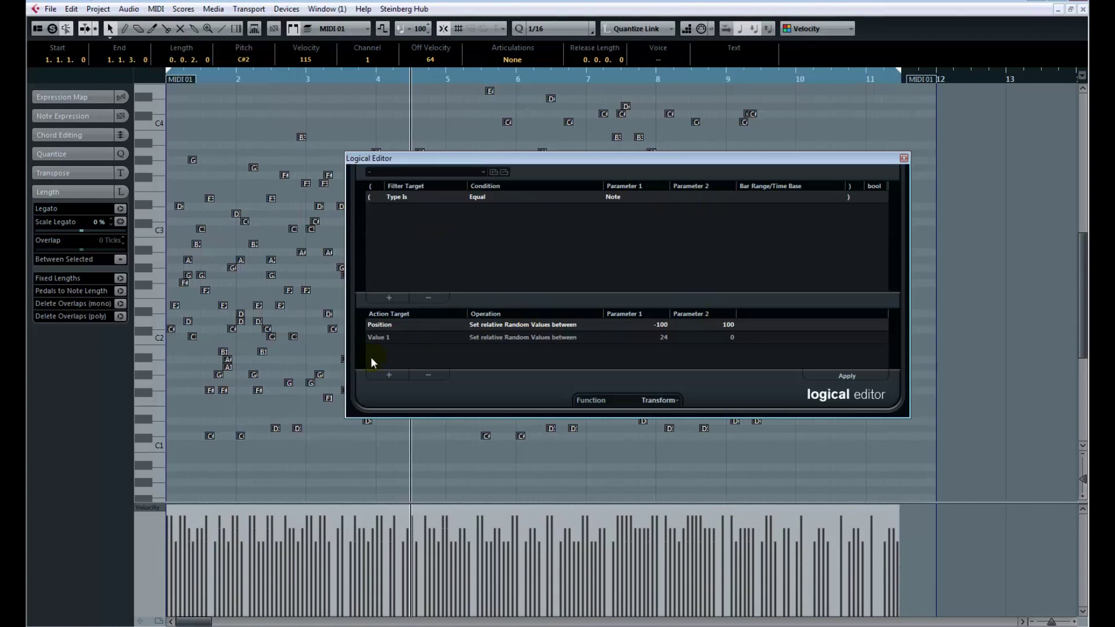
click(381, 336)
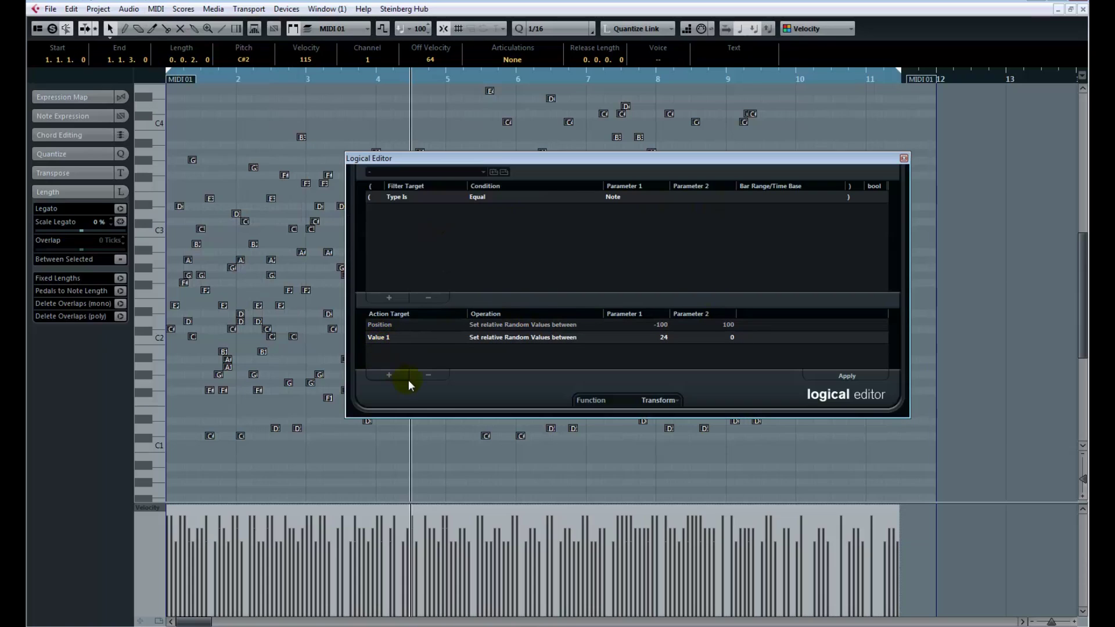
click(428, 376)
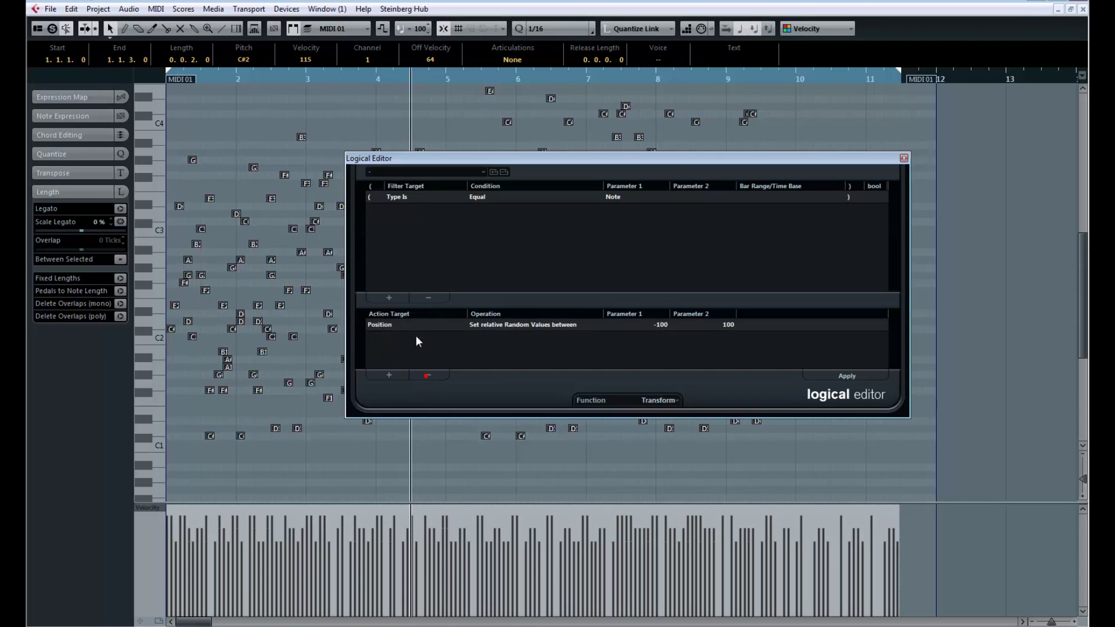
click(424, 329)
click(413, 380)
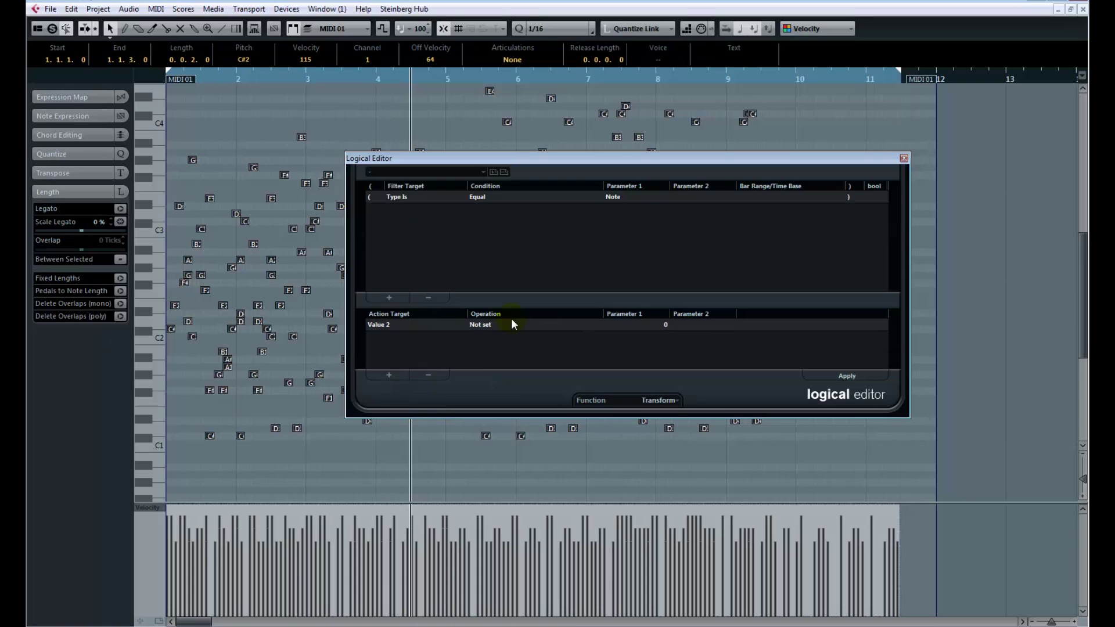
Step: Randomize the note velocities between 50 and 120, and reapply with the minimum lowered to 29
click(512, 324)
click(536, 410)
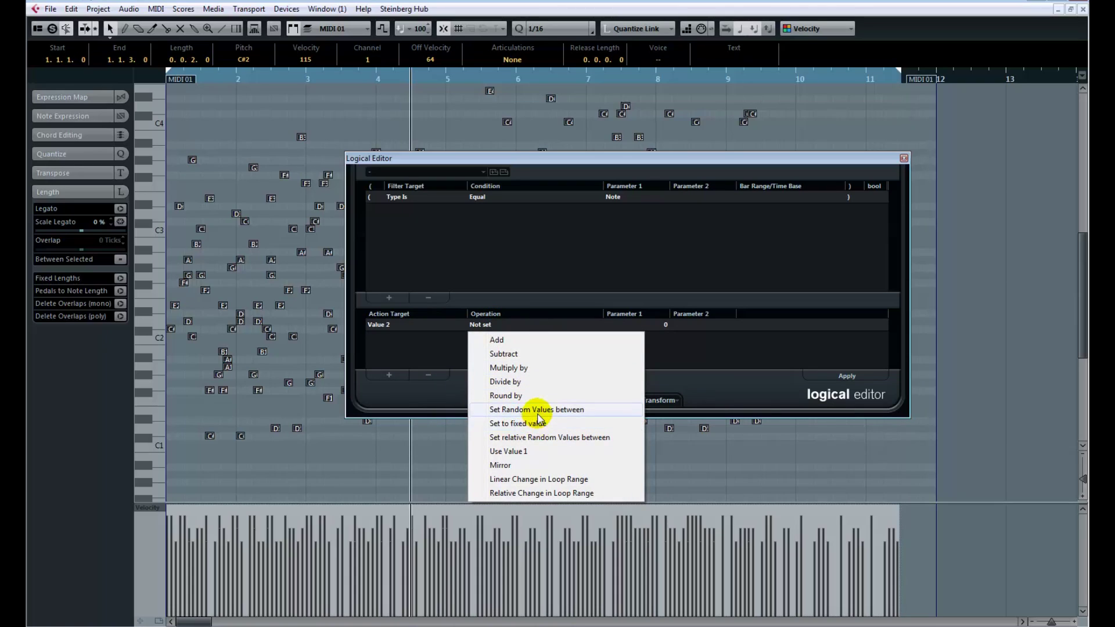
click(661, 326)
text(50)
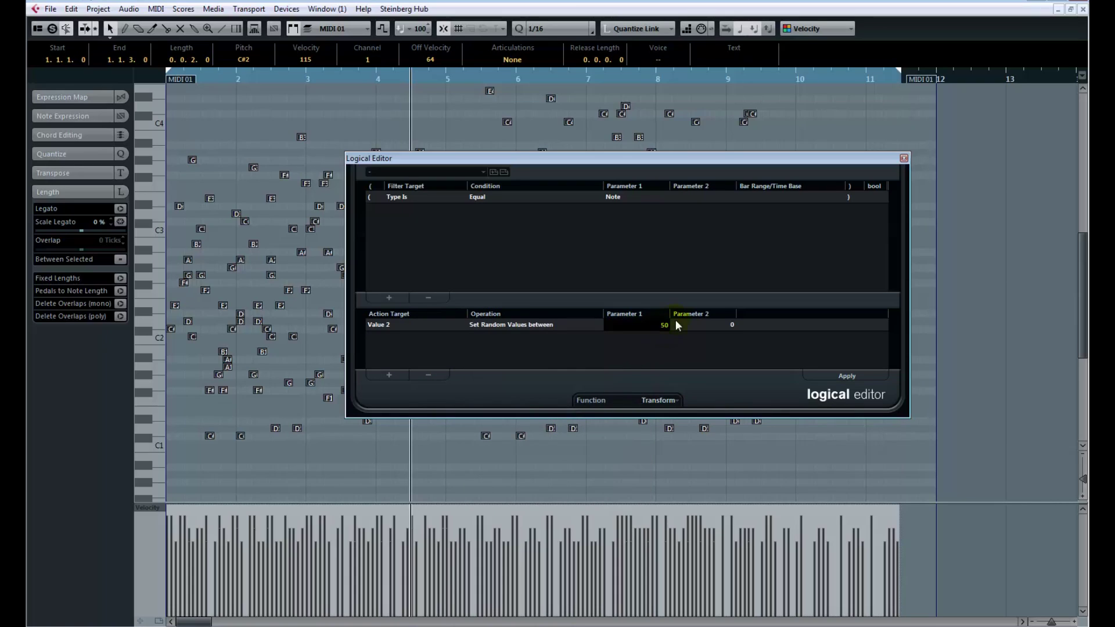
click(710, 326)
text(120)
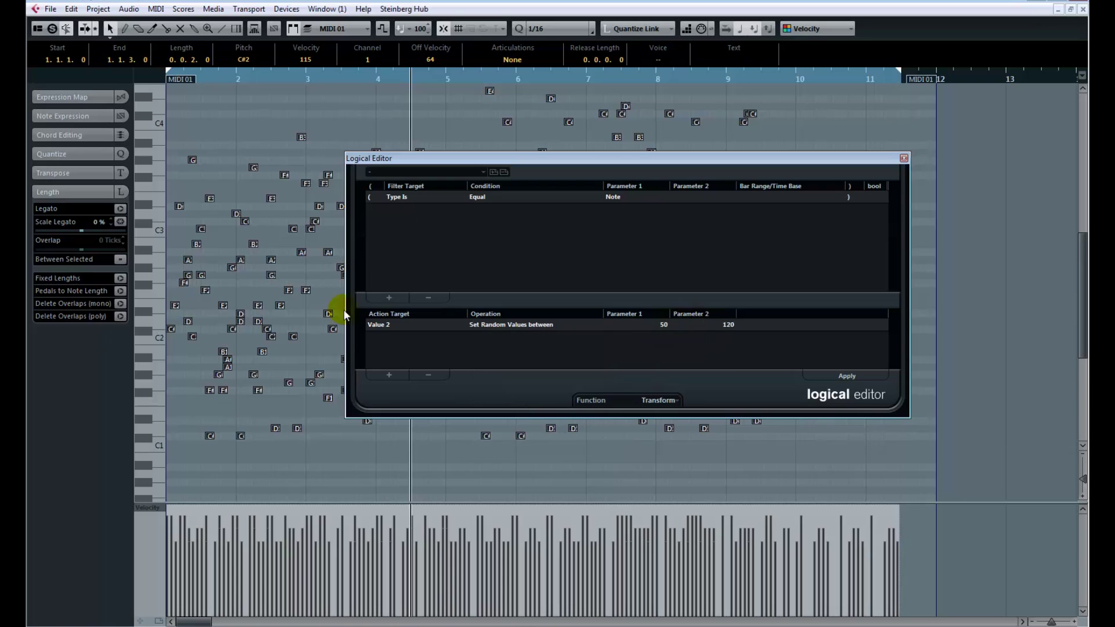
click(828, 377)
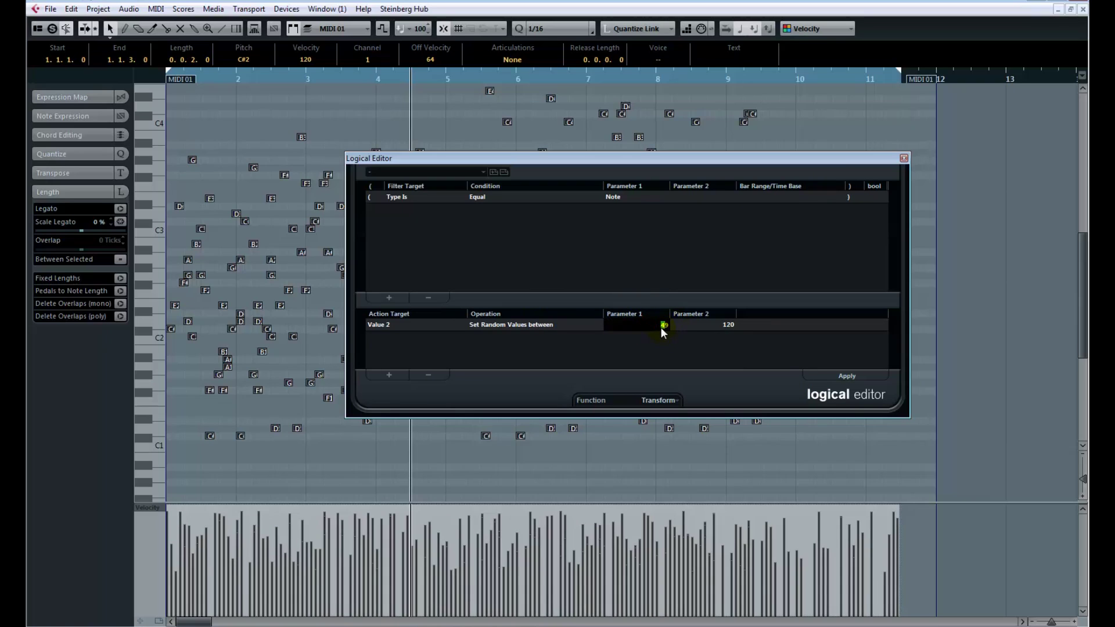
click(827, 377)
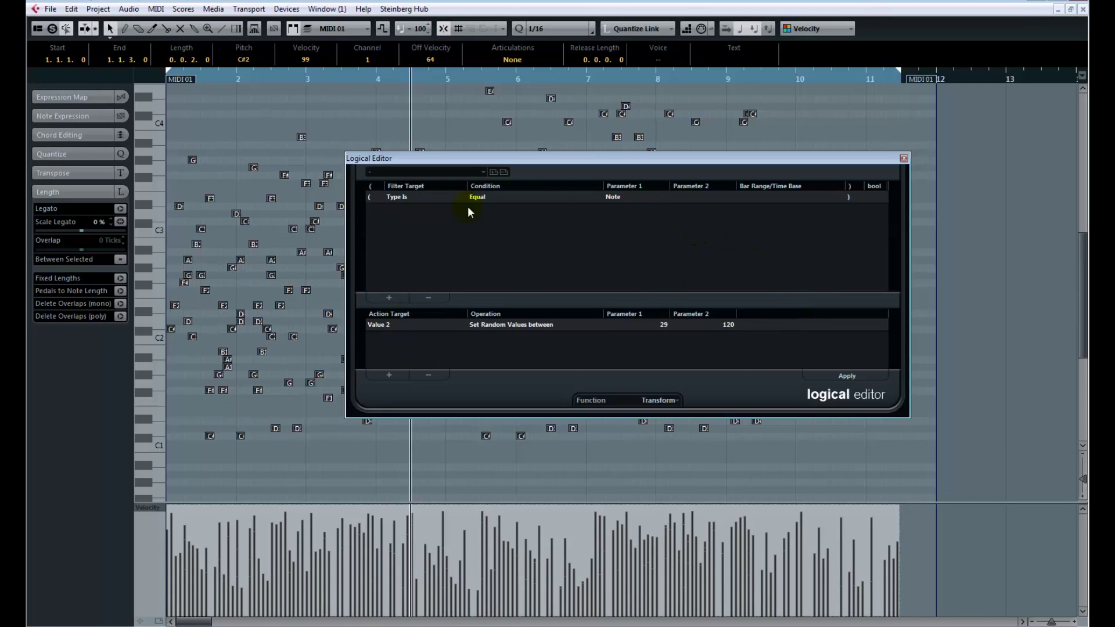
Step: Add a Position filter with the Inside Bar Range condition, covering 0 to 56 at the start of the bar
click(389, 298)
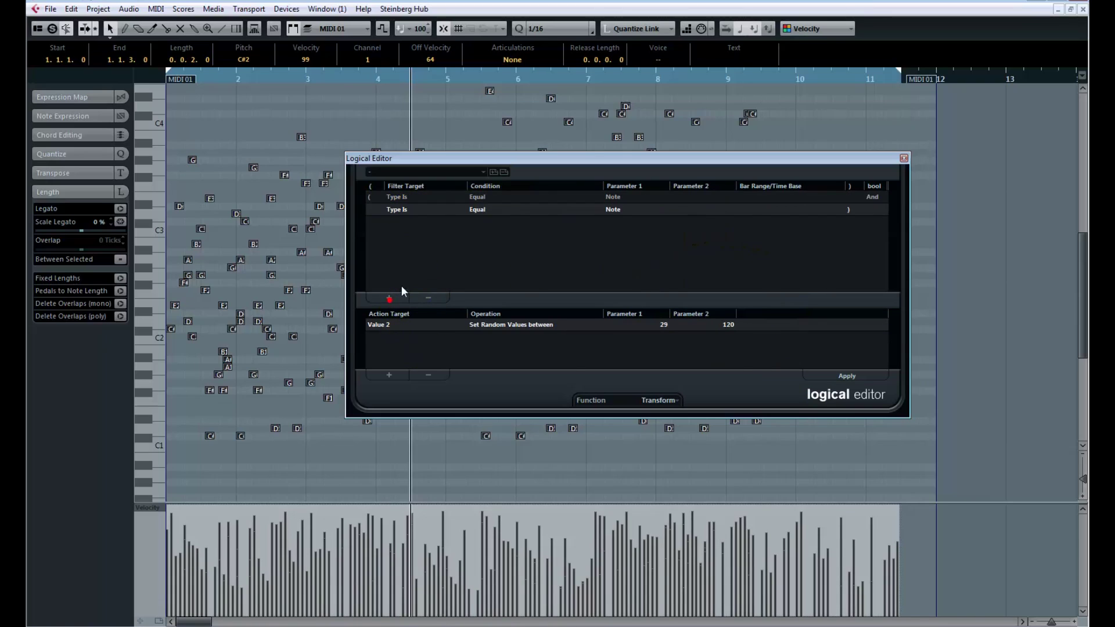
click(403, 210)
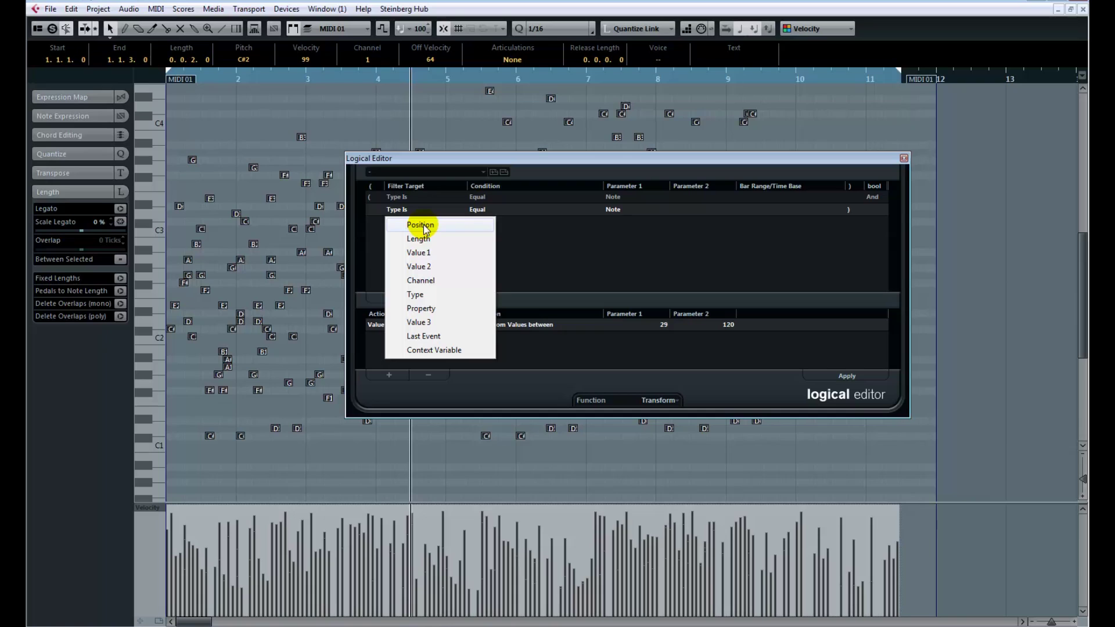
click(431, 267)
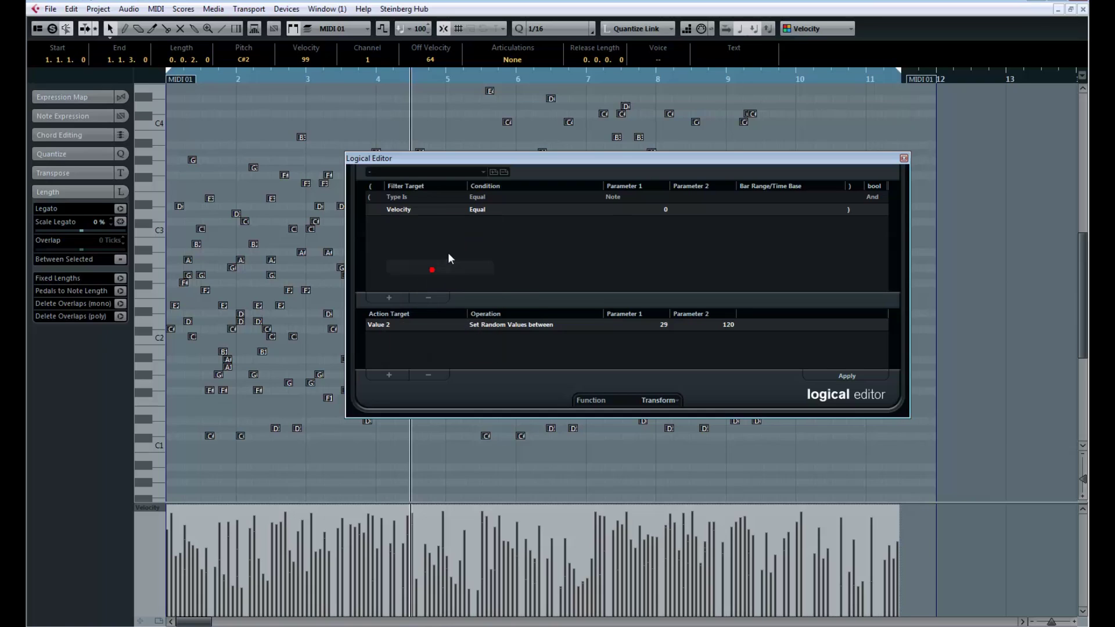
click(405, 211)
click(426, 229)
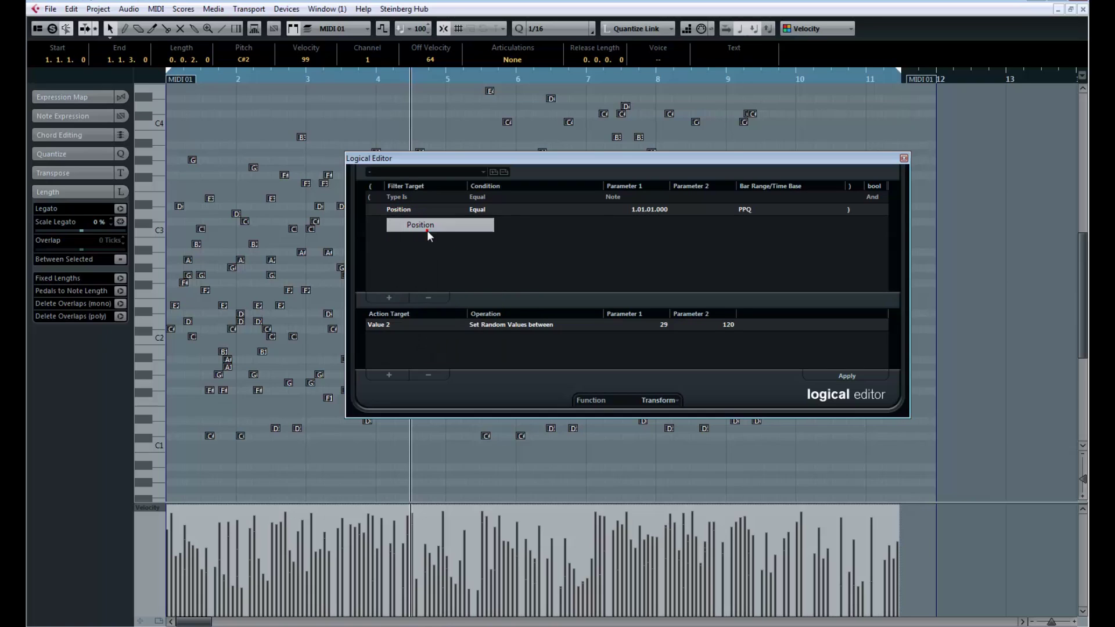
click(476, 208)
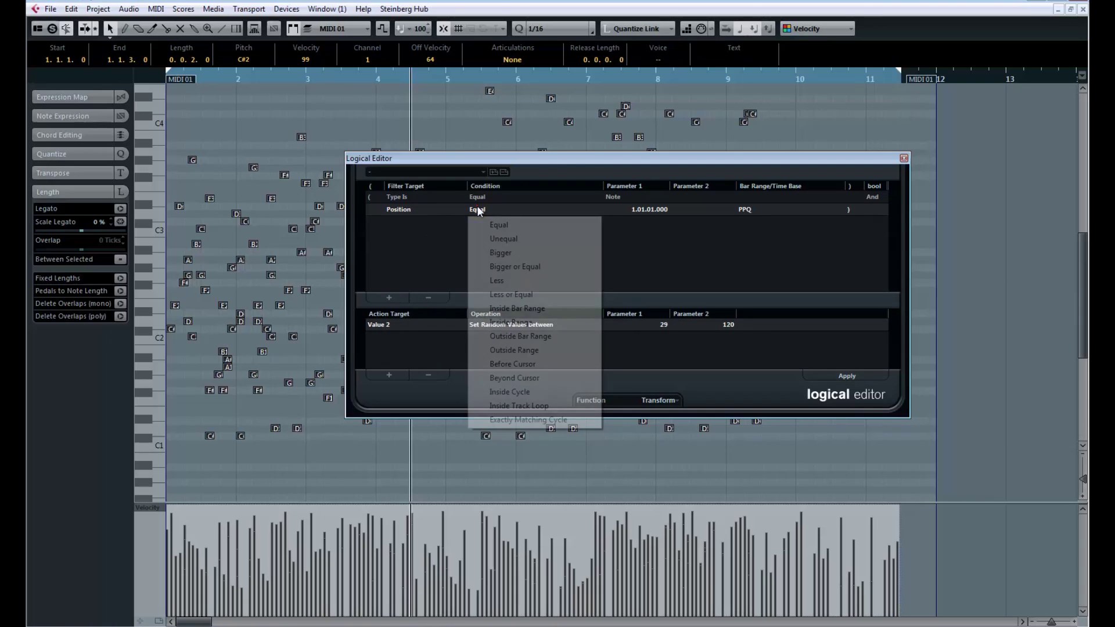
click(517, 309)
drag(747, 215, 741, 211)
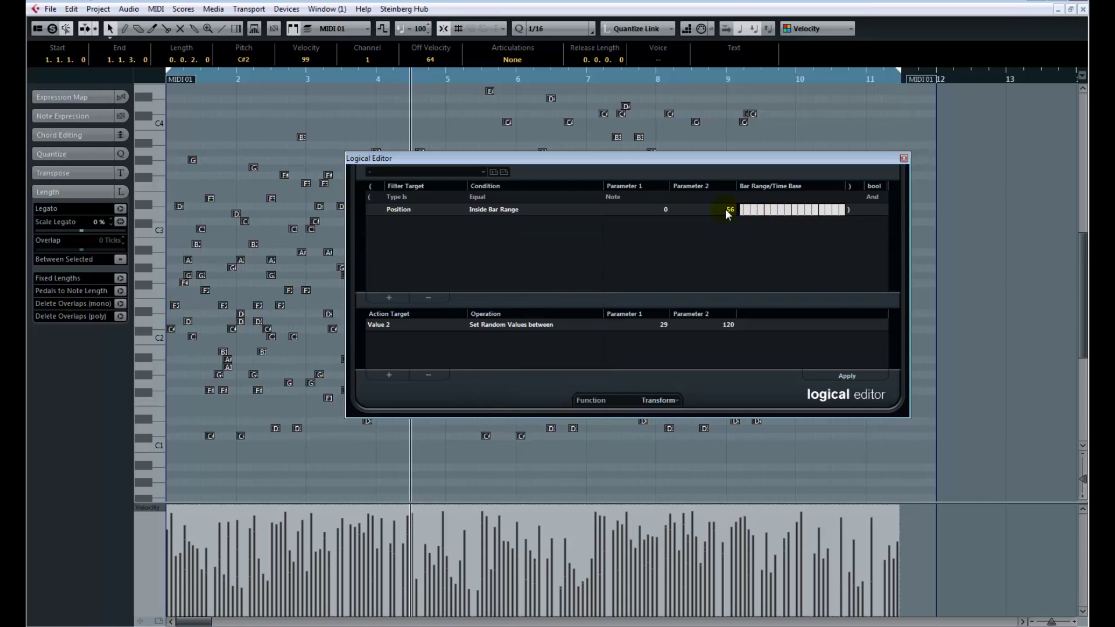
Step: Add a second Position filter with the Inside Bar Range condition, covering 915 to 993 near mid-bar
click(389, 298)
click(407, 223)
click(423, 239)
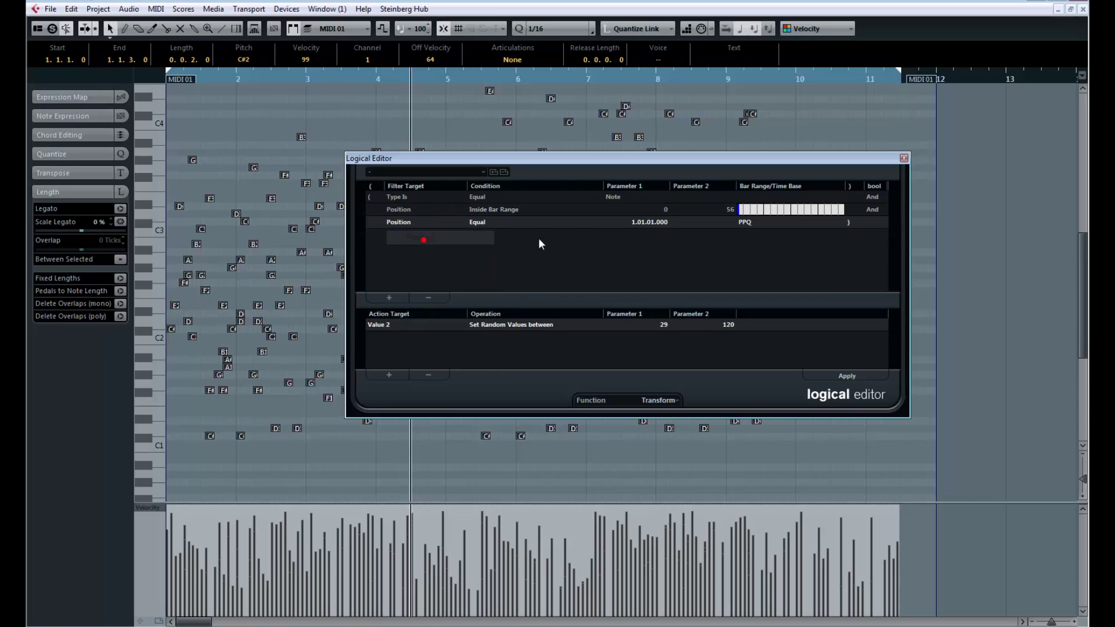
click(465, 222)
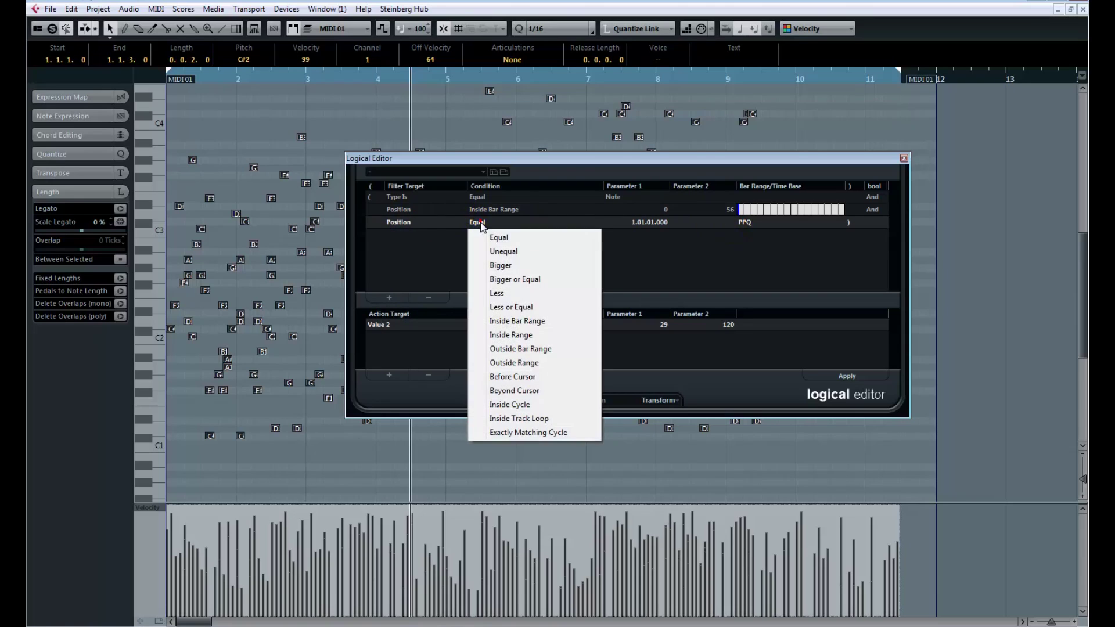
click(511, 314)
click(789, 223)
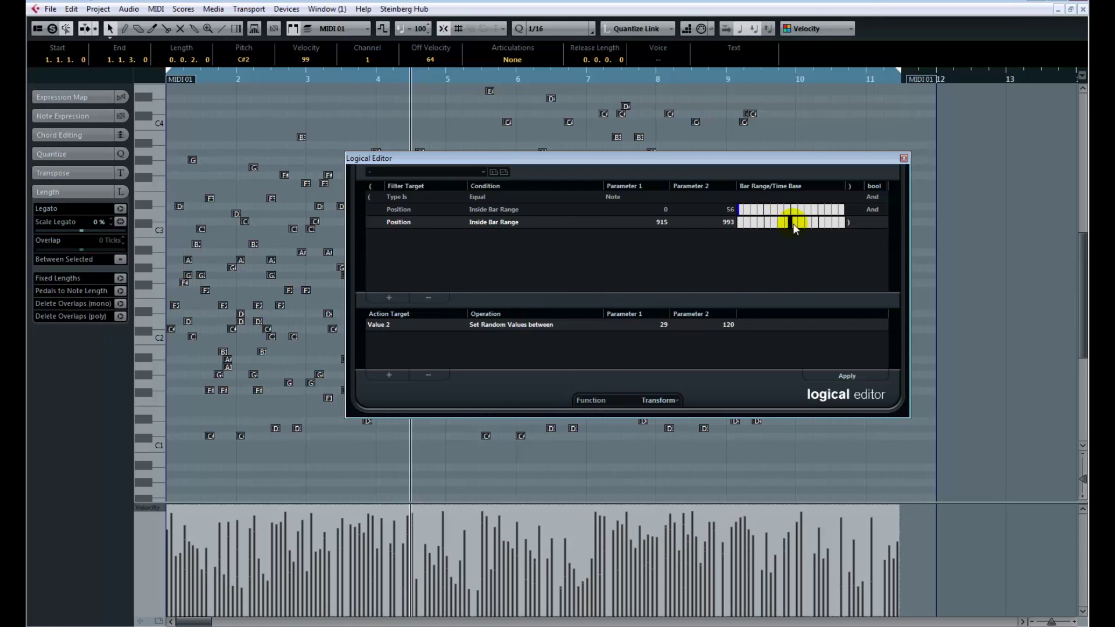
Step: Change the Value 2 action to Add 30 and apply it to the filtered notes
click(493, 325)
click(517, 338)
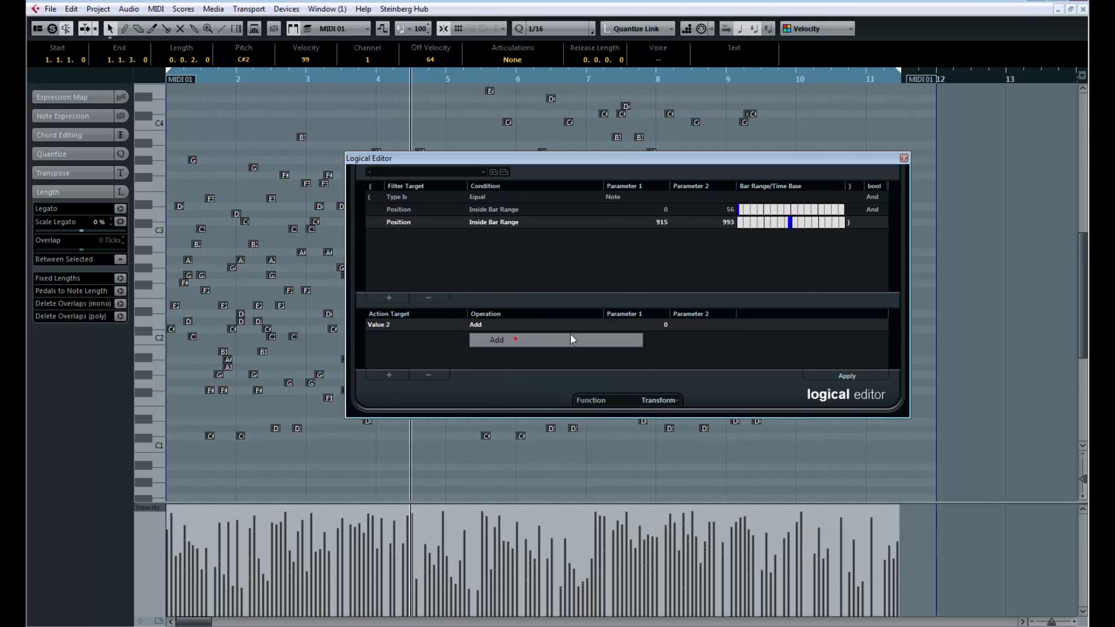
click(793, 223)
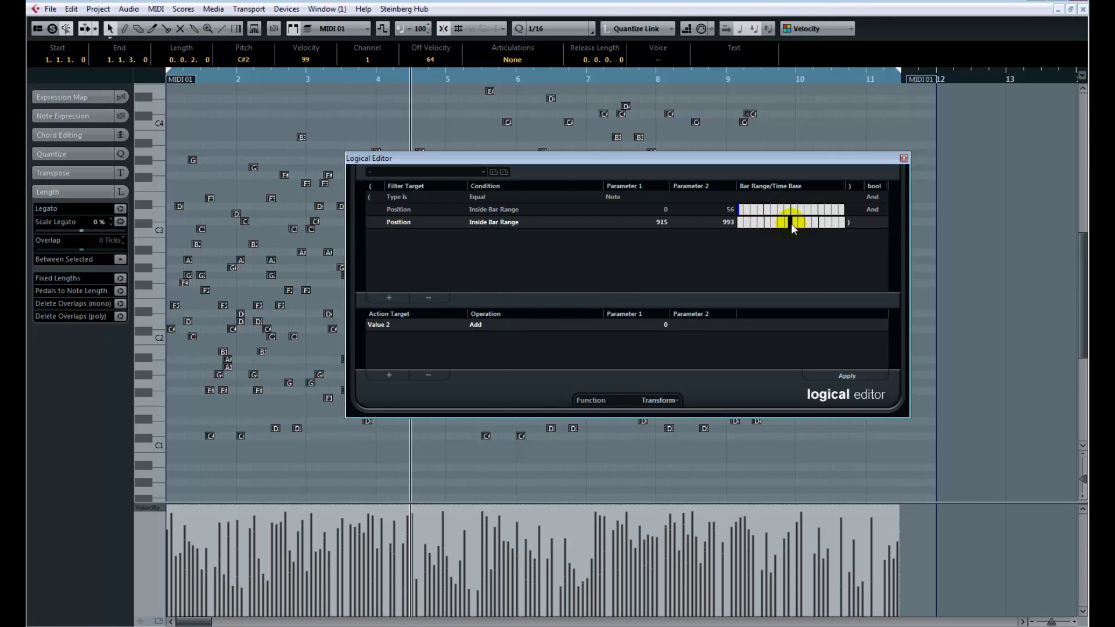
double_click(664, 324)
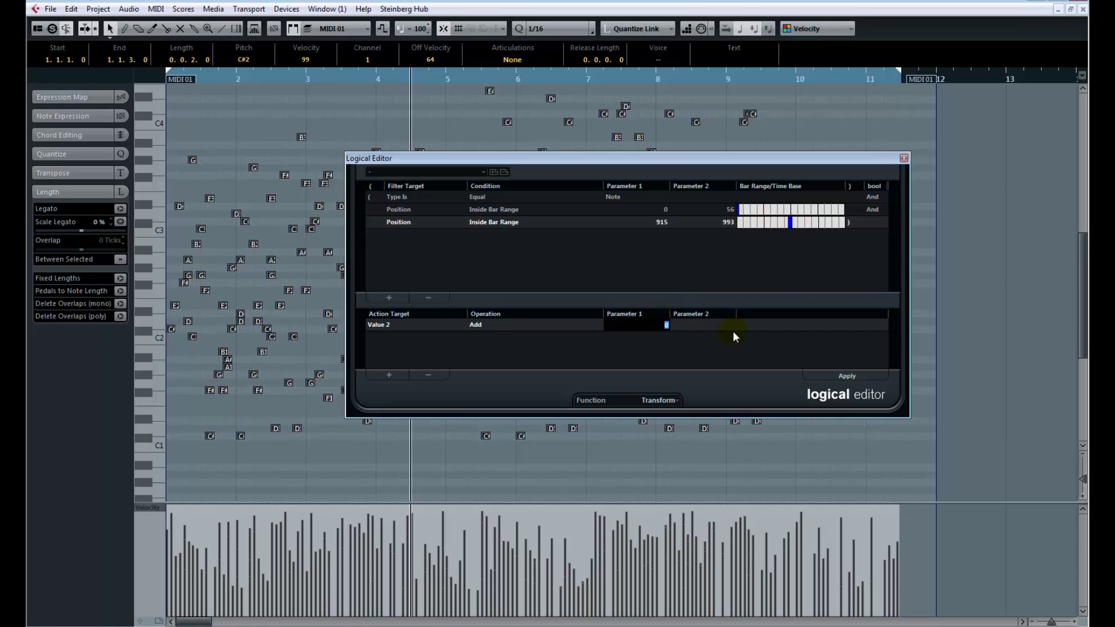
text(30)
key(Return)
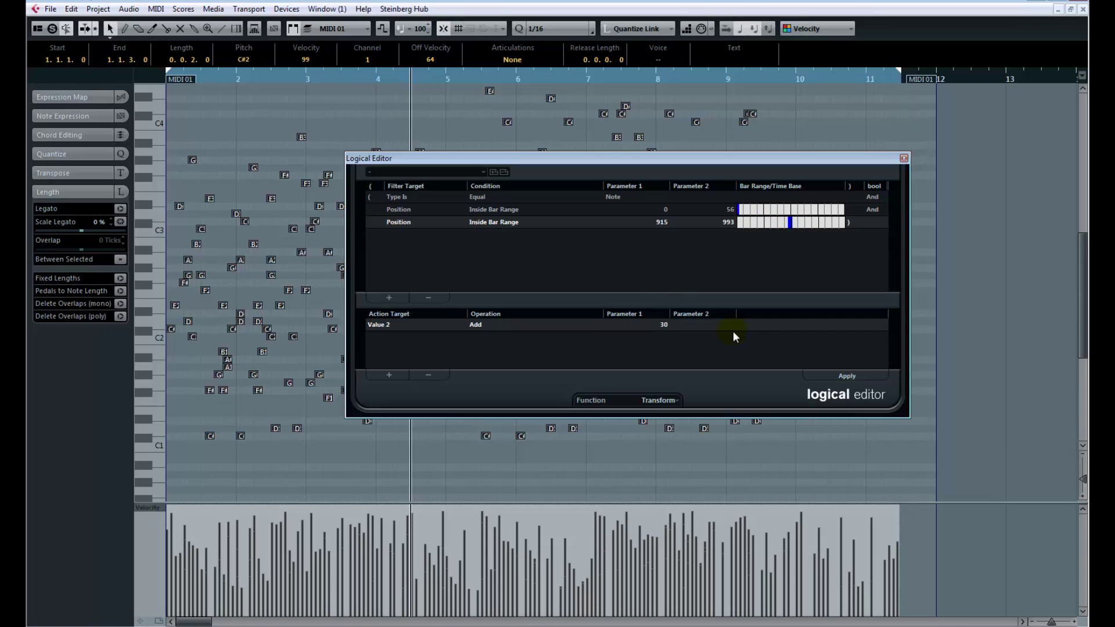
click(839, 376)
Step: Change the operator joining the two Position filters to Or and apply the velocity boost again
drag(493, 155, 567, 153)
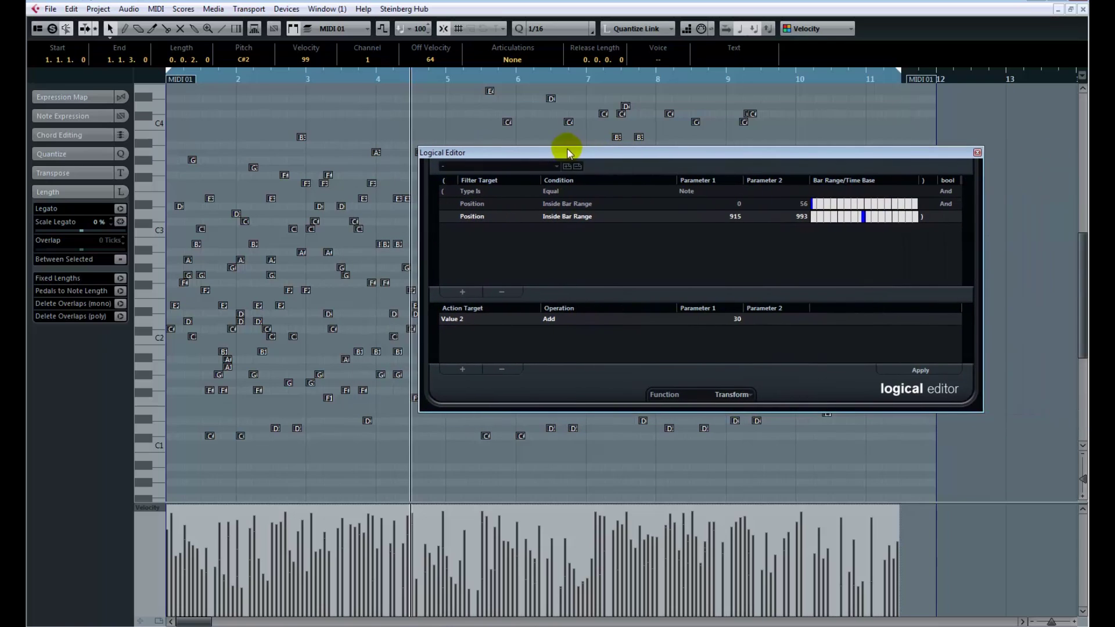
drag(208, 75, 590, 270)
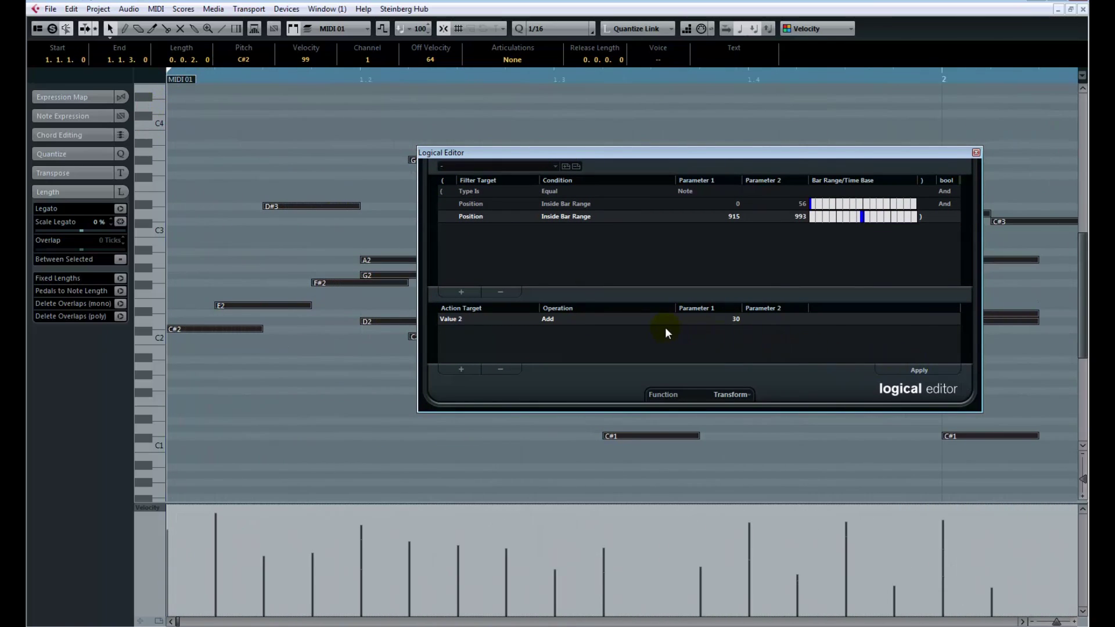
click(944, 203)
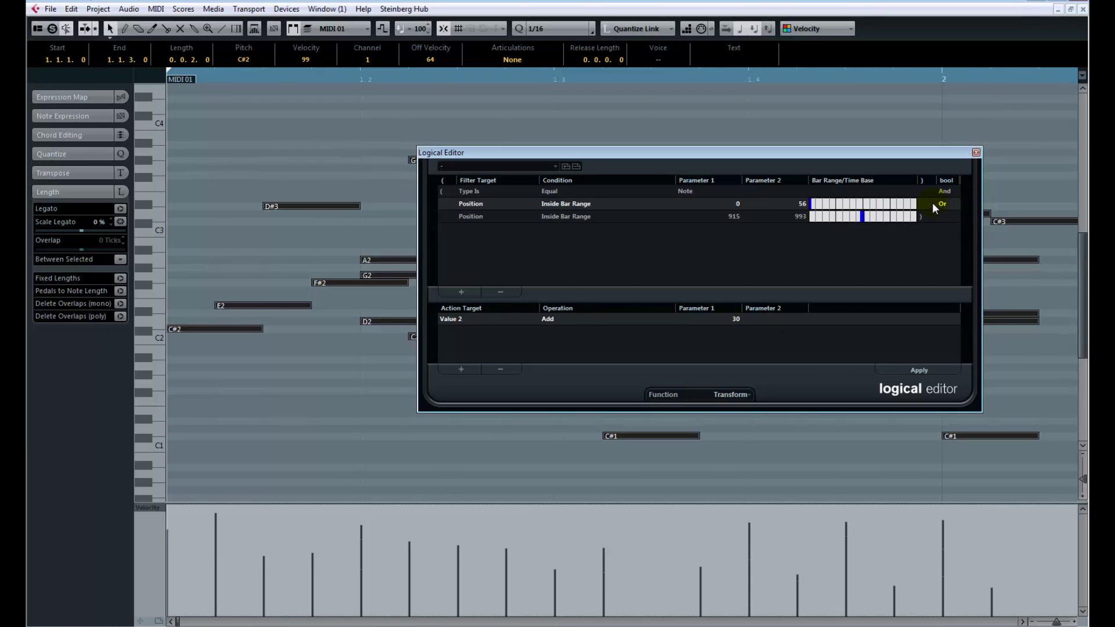
click(940, 370)
drag(432, 75, 156, 50)
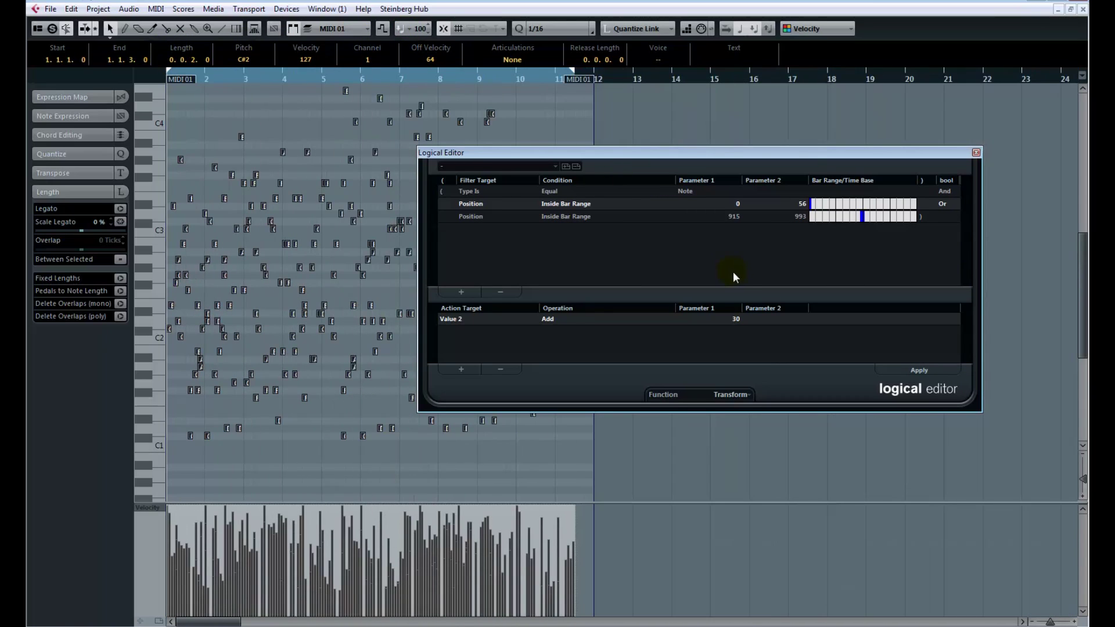
click(940, 370)
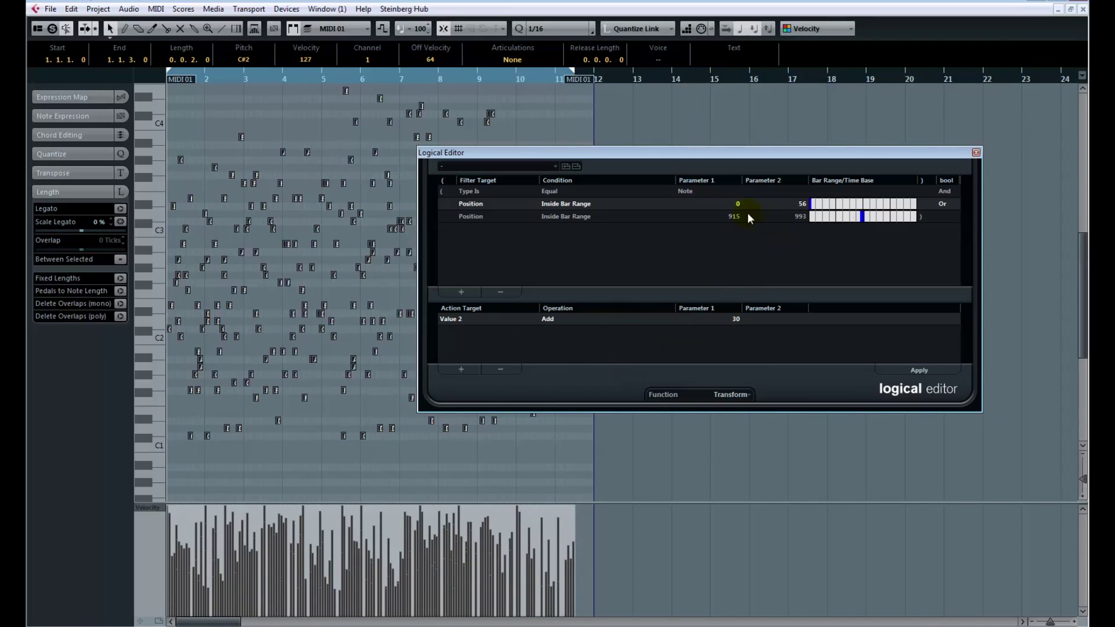
Step: Set the filters' bar ranges to 100–424 and 569–893, and apply a Value 2 action that subtracts 25
click(834, 204)
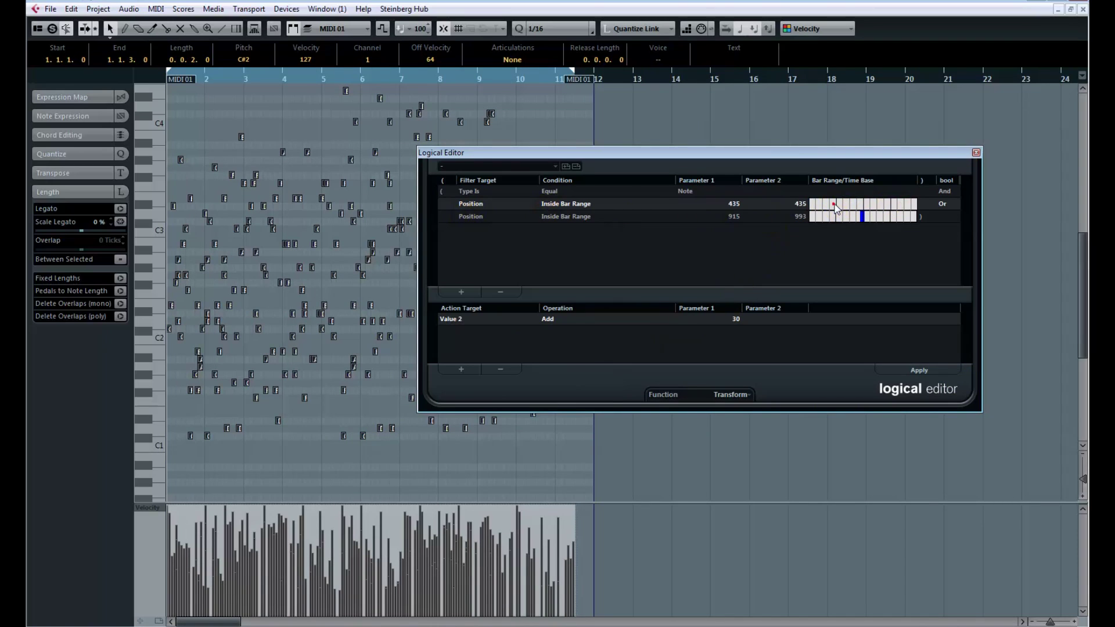
mouse_move(835, 208)
mouse_down()
mouse_move(872, 216)
mouse_move(818, 208)
mouse_move(848, 214)
mouse_up()
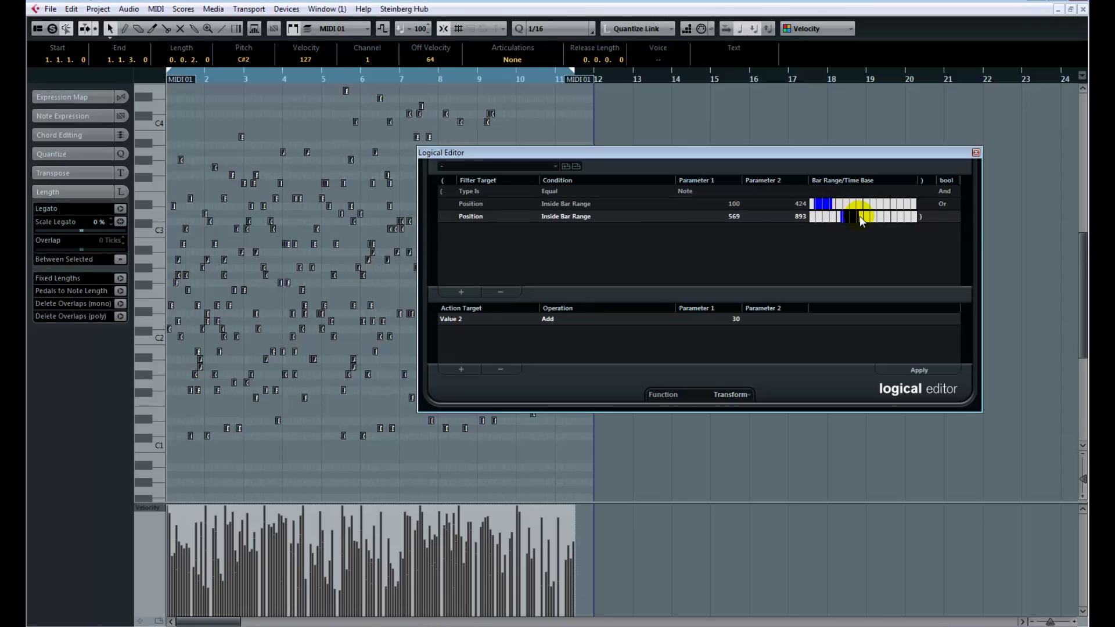
click(547, 319)
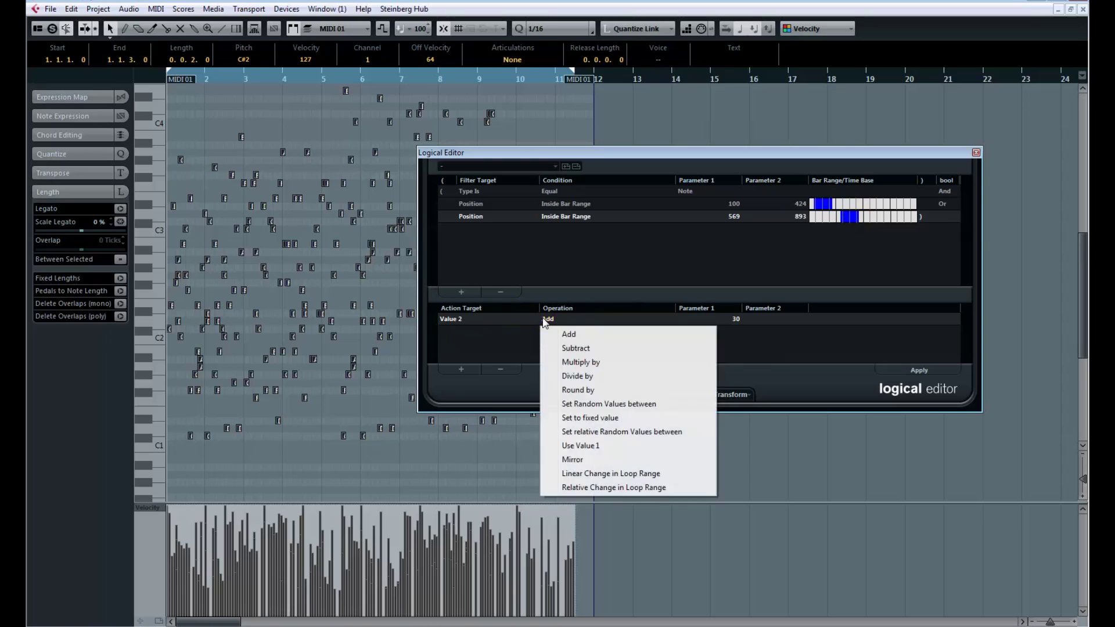
click(548, 319)
click(548, 318)
click(563, 346)
click(722, 318)
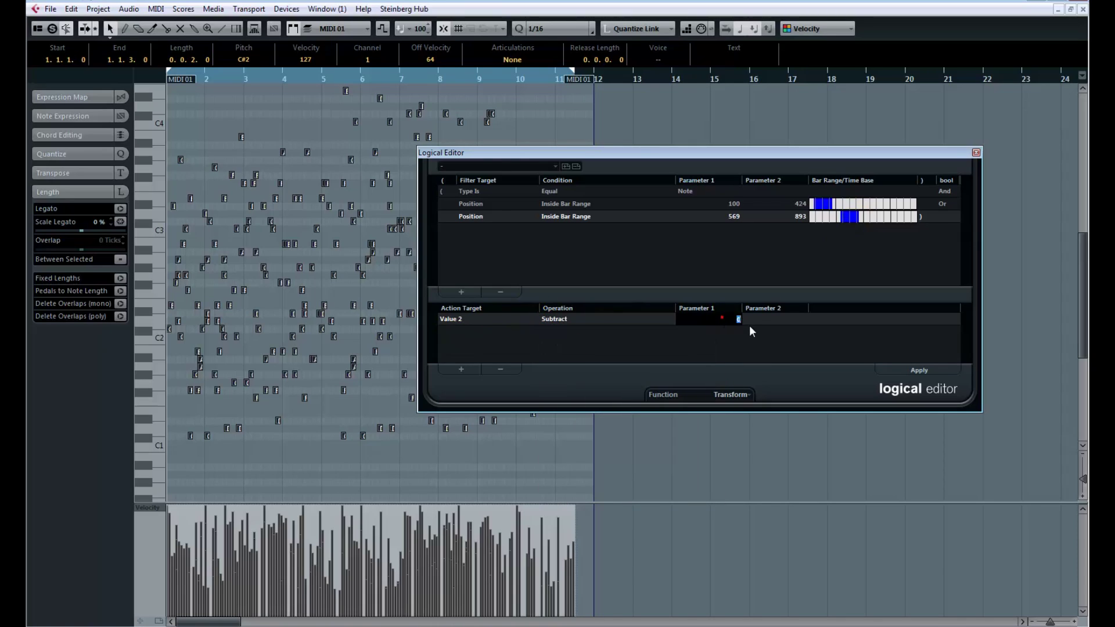
text(25)
key(Return)
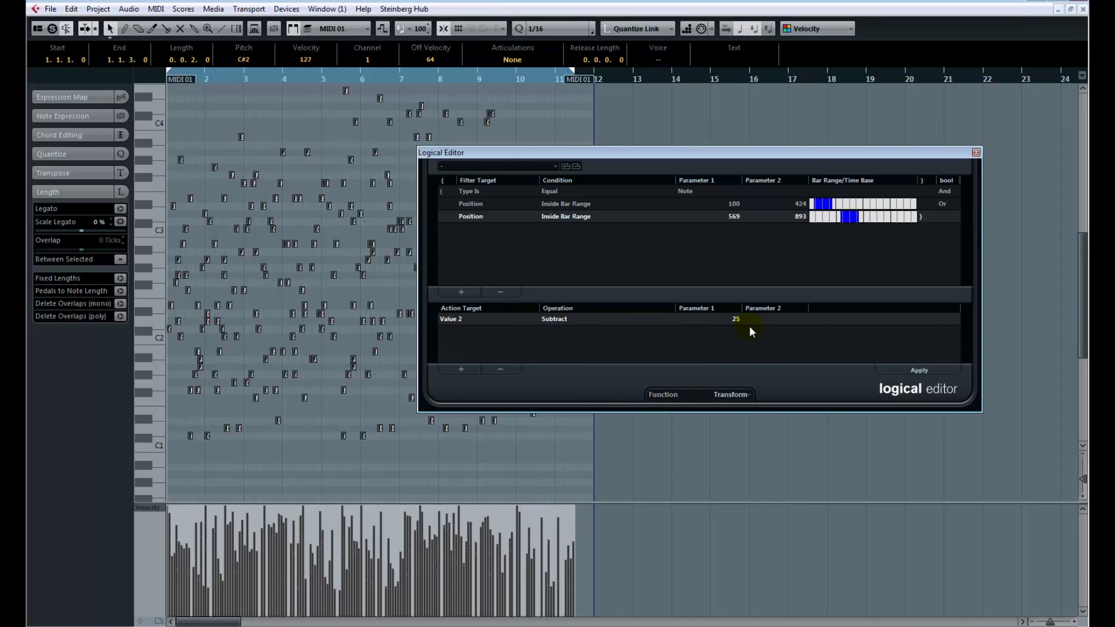
click(908, 368)
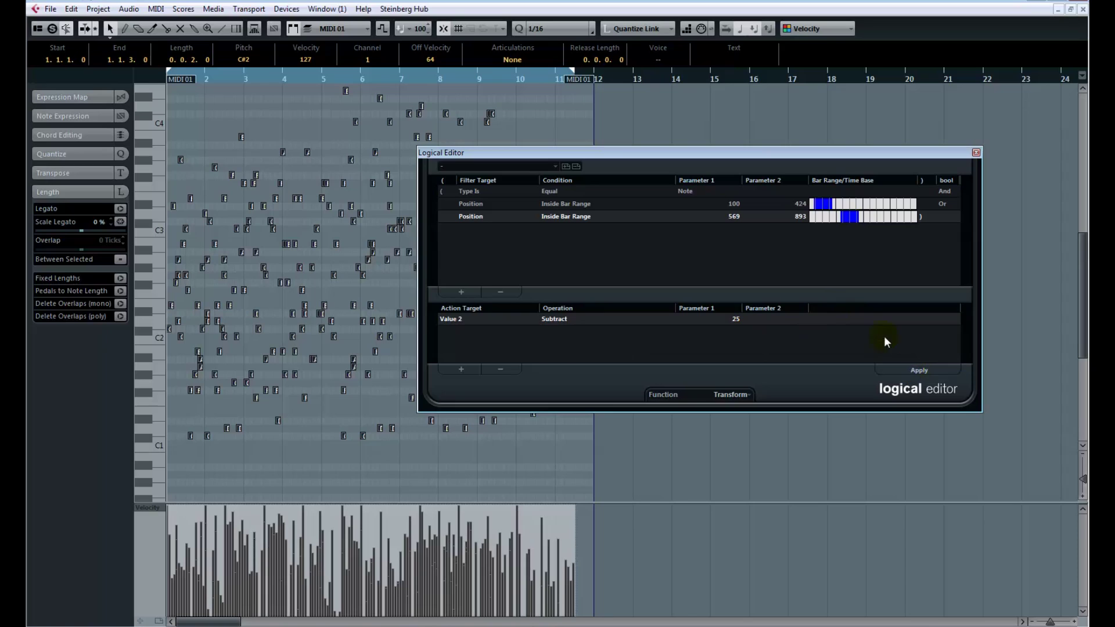
Step: Set the two Position filters' bar ranges to 1038–1373 and 1518–1831 and apply the velocity subtraction to those notes
click(867, 204)
drag(866, 207, 885, 206)
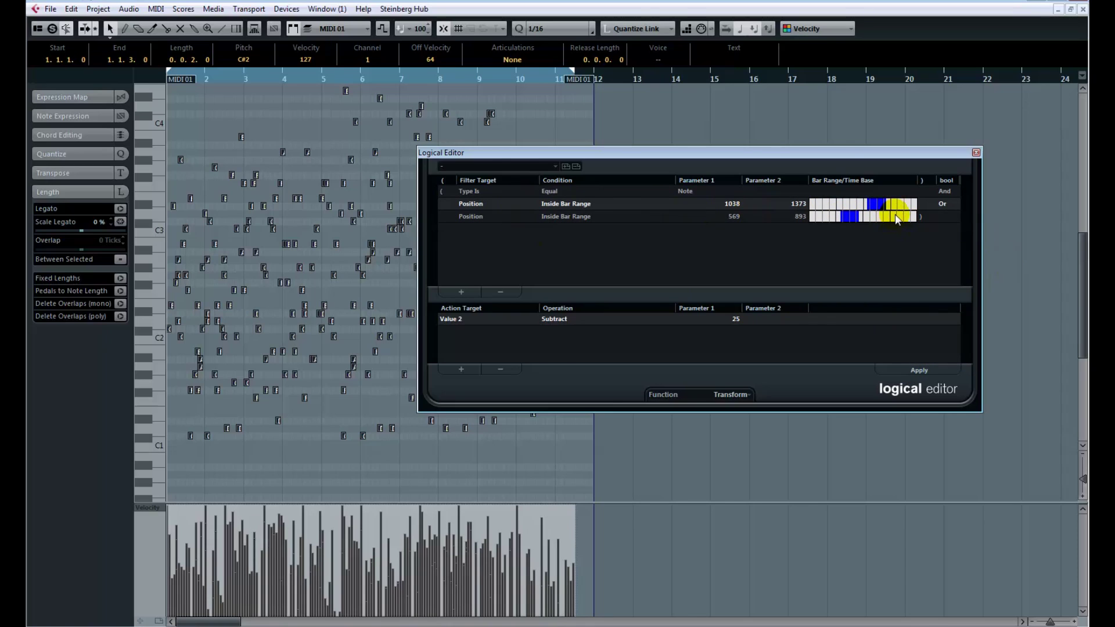
click(896, 218)
drag(894, 217, 910, 219)
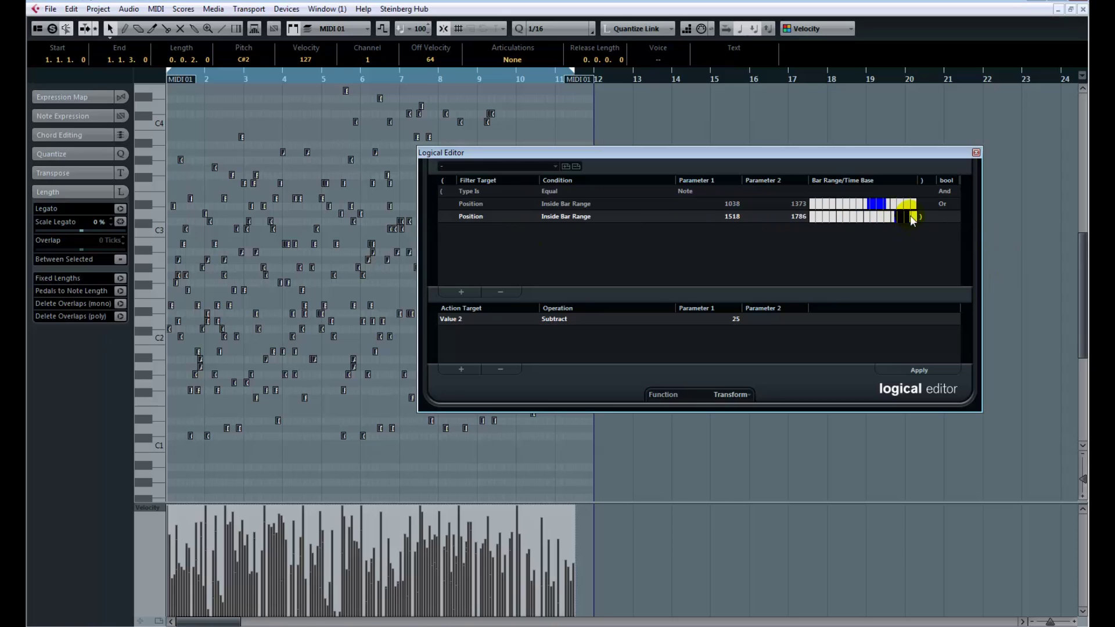
click(903, 370)
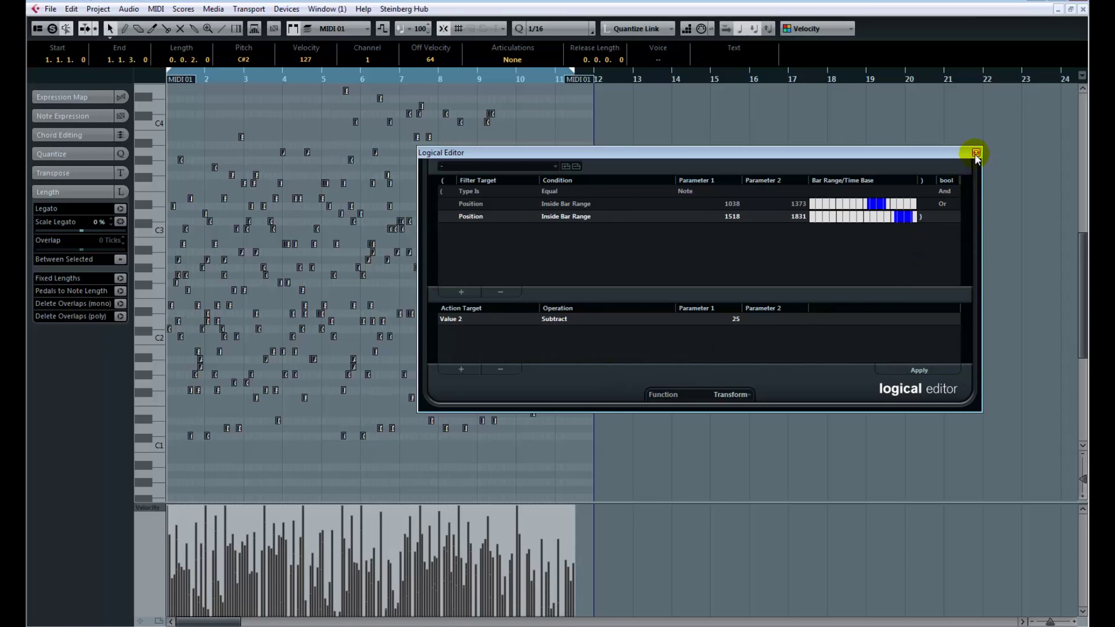
Step: Set the filters' bar ranges to 458–525 and 1384–1485, and apply a Value 2 action that adds 15
drag(839, 209, 891, 218)
click(890, 218)
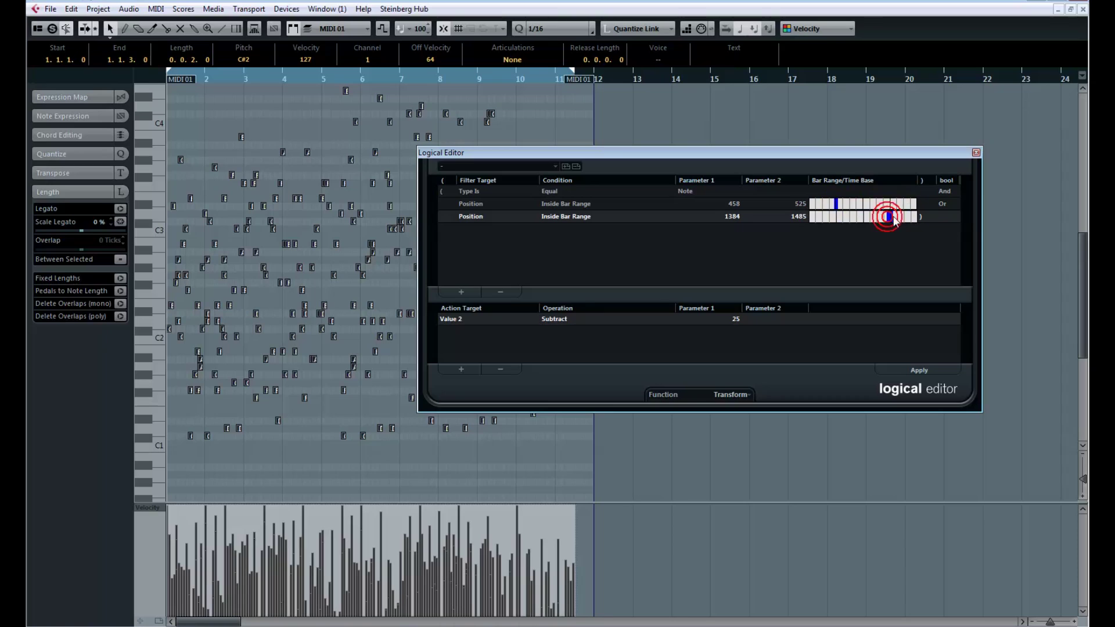
click(578, 321)
click(578, 334)
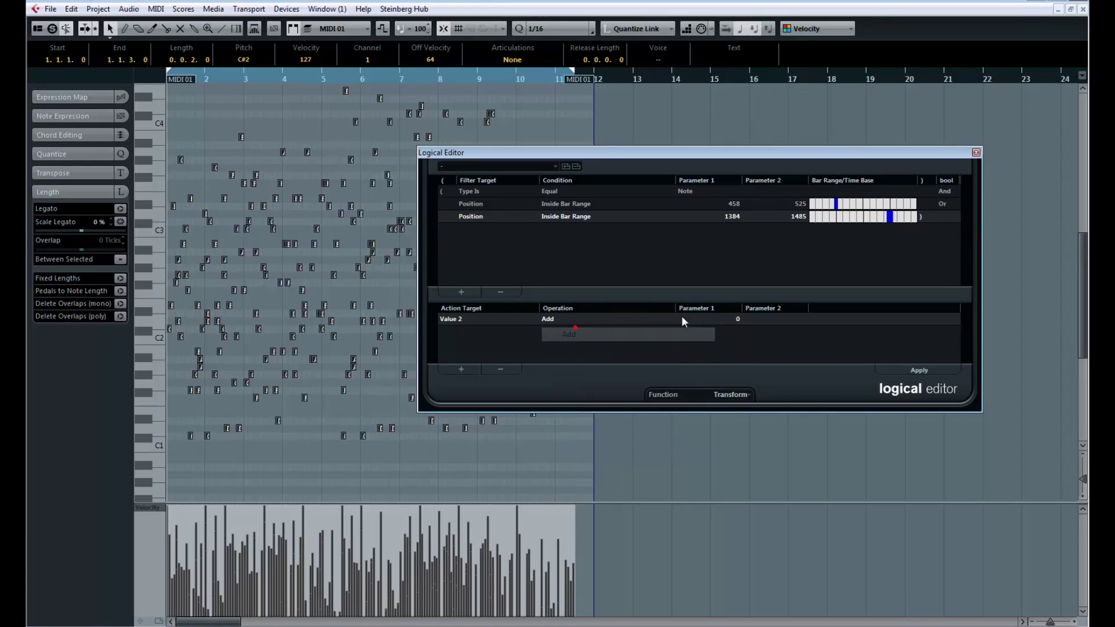
click(718, 320)
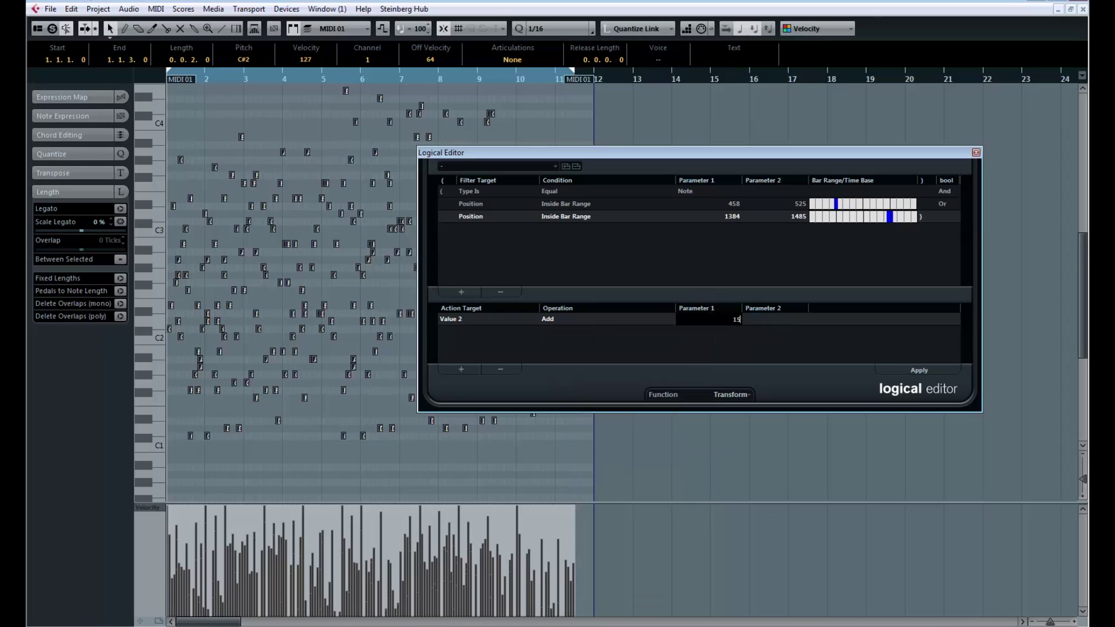
key(Return)
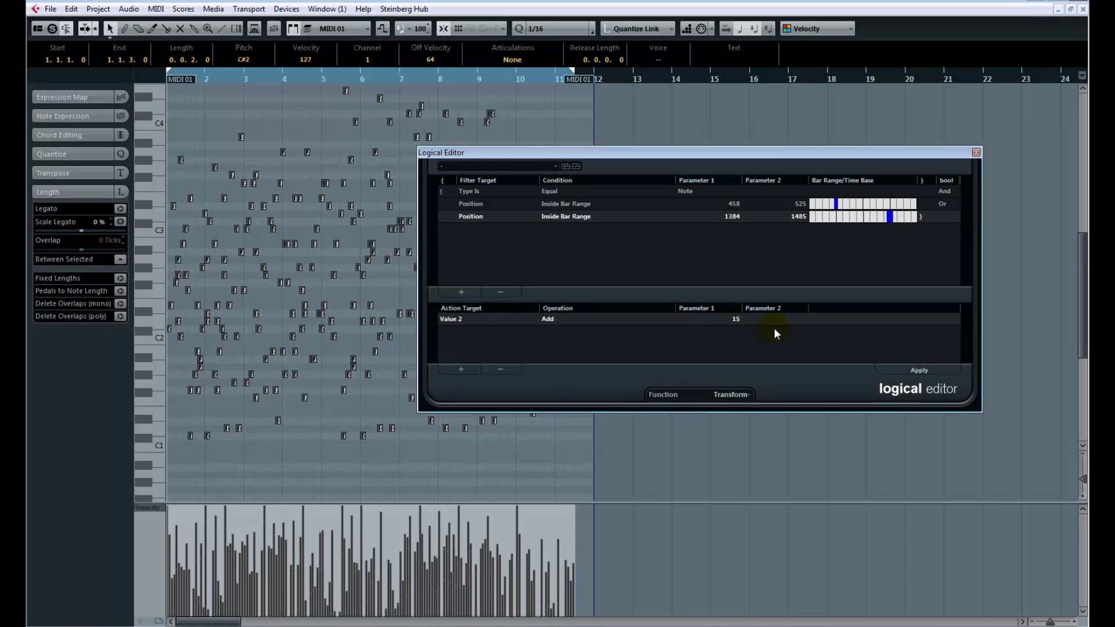
click(901, 371)
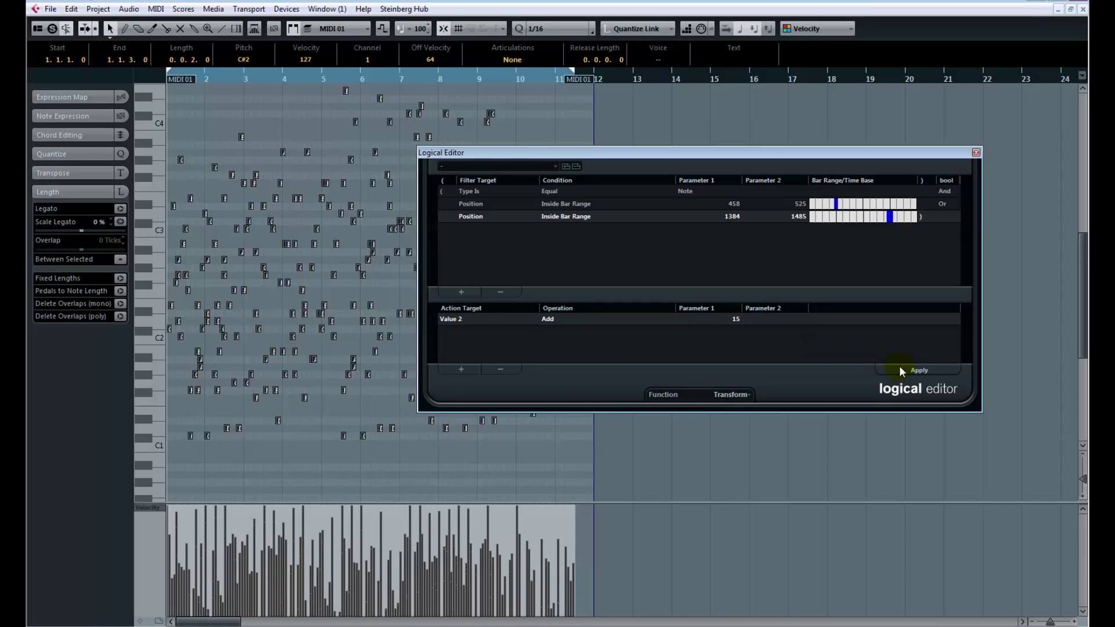
Step: Set the filters' bar ranges to 201–279 and 670–781 and change the Value 2 addition to 10
click(846, 214)
click(815, 216)
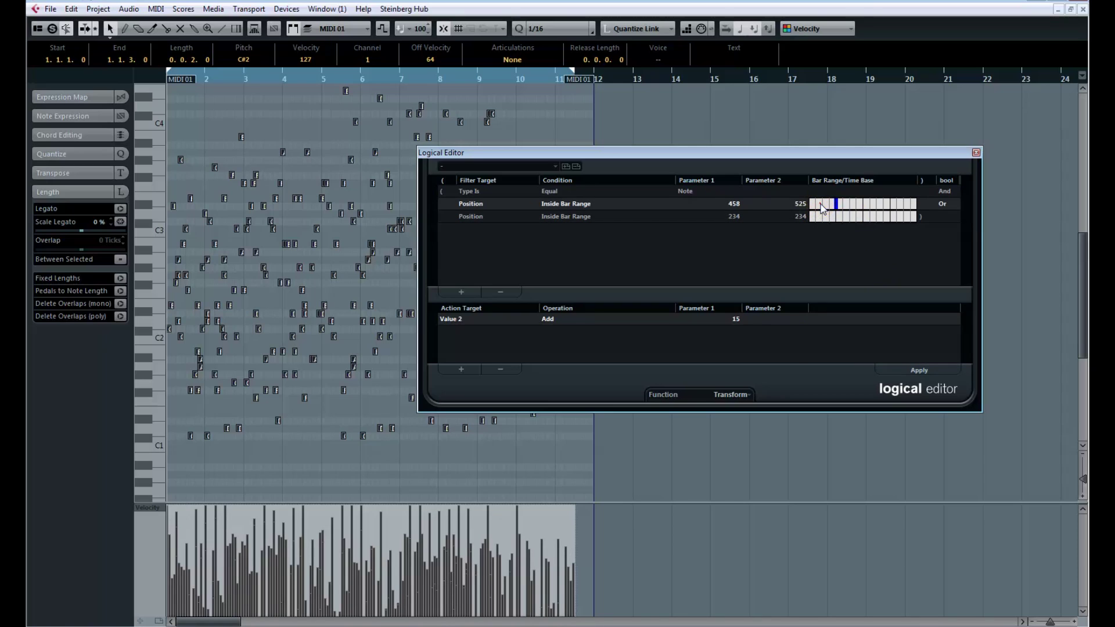
drag(821, 204, 852, 218)
click(847, 217)
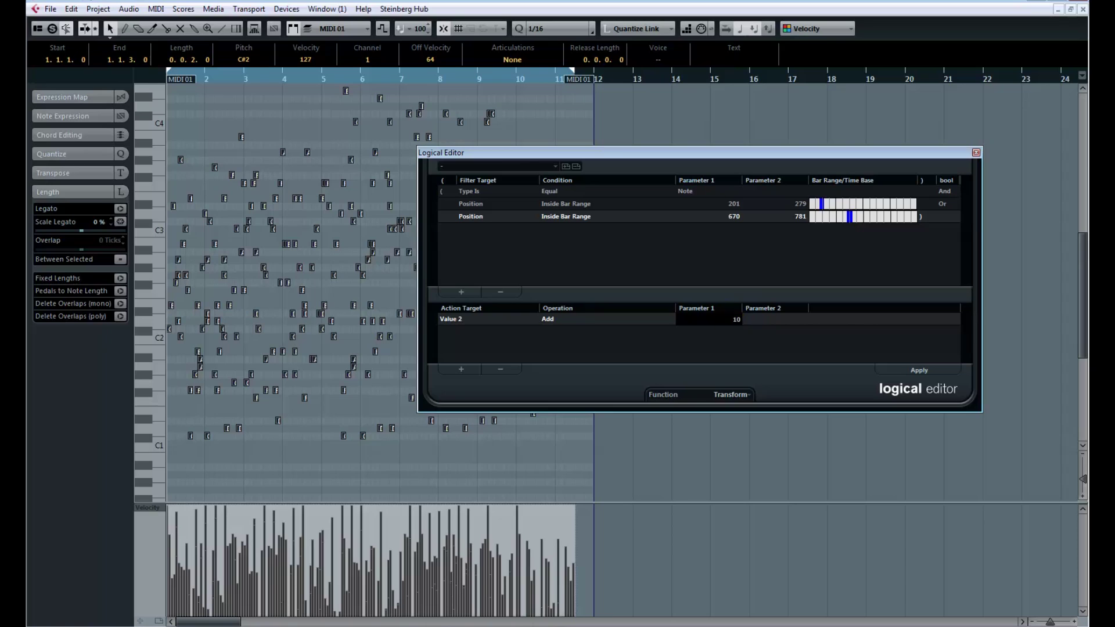
text(10)
key(Return)
Step: Set the filters' bar ranges to 1161–1228 and 1619–1708 and apply the velocity boost
click(875, 205)
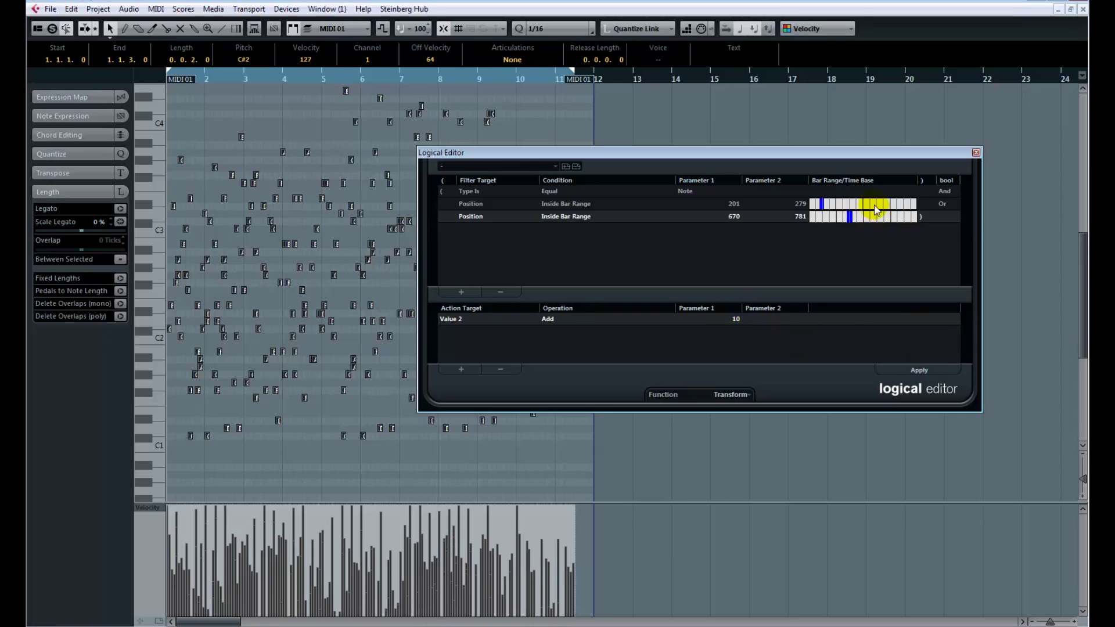
click(902, 219)
click(918, 373)
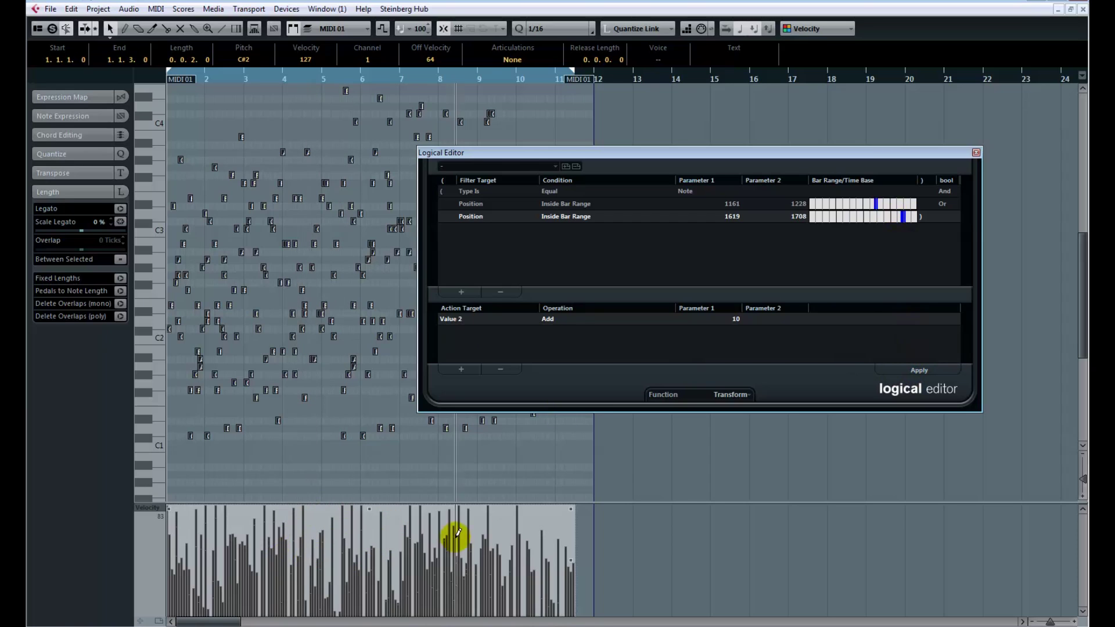
Step: Close the Logical Editor, then examine the note velocities up close and play the beat from the start
drag(240, 74, 141, 135)
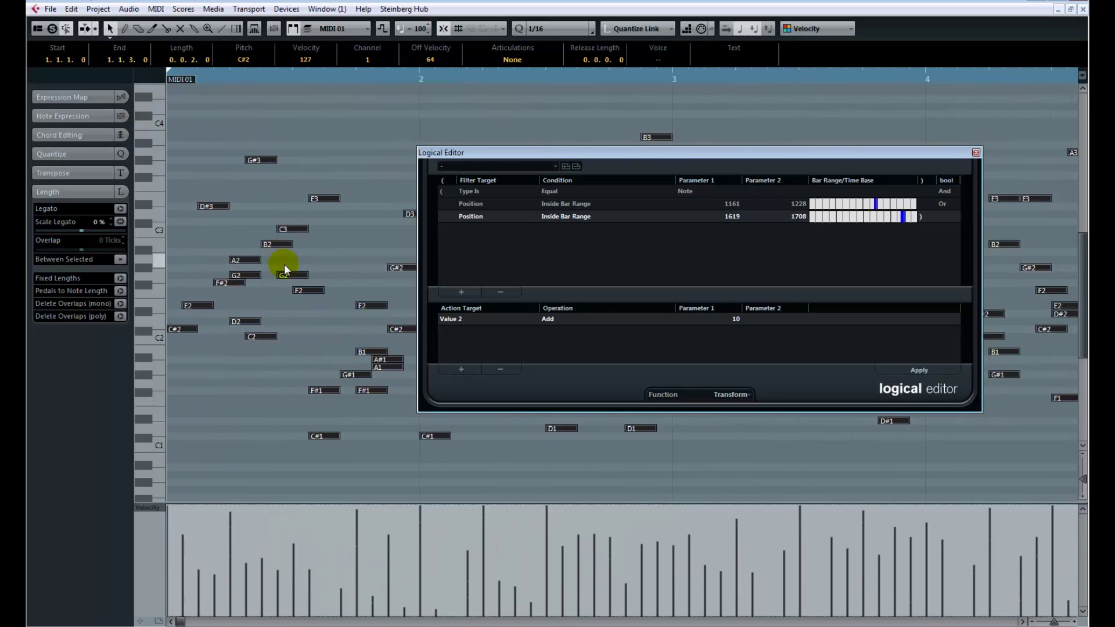
click(975, 152)
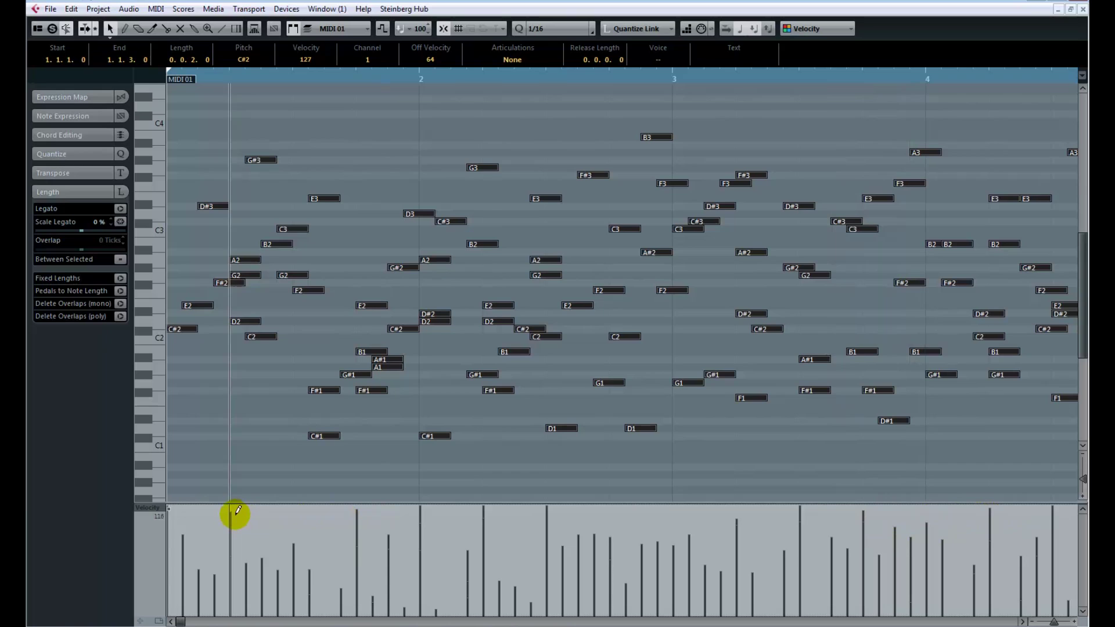
drag(298, 78, 214, 74)
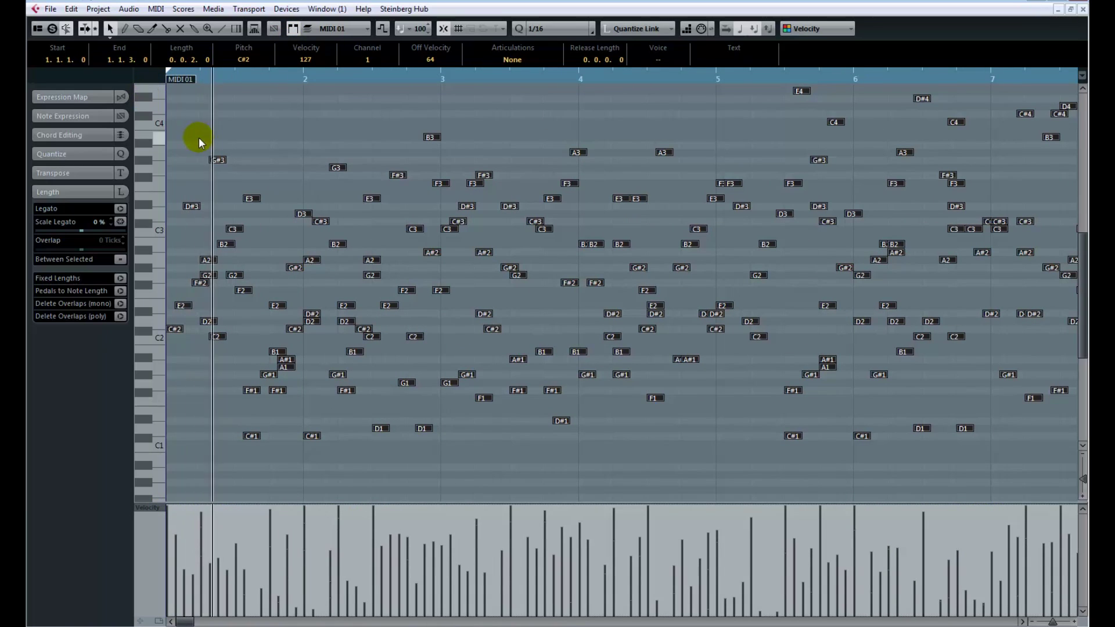
key(space)
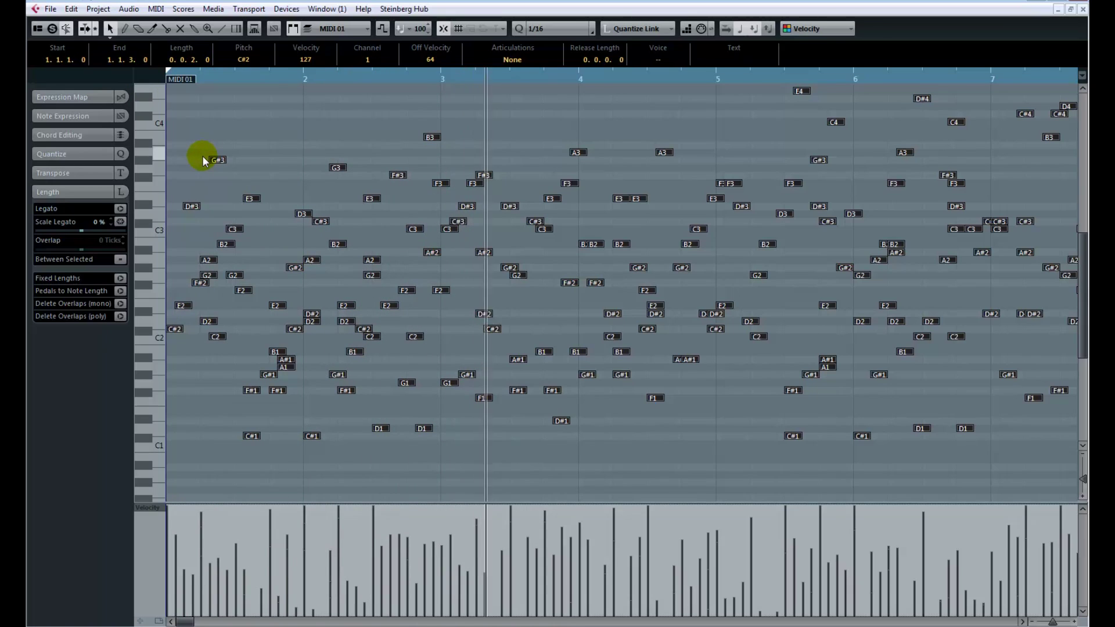
click(381, 123)
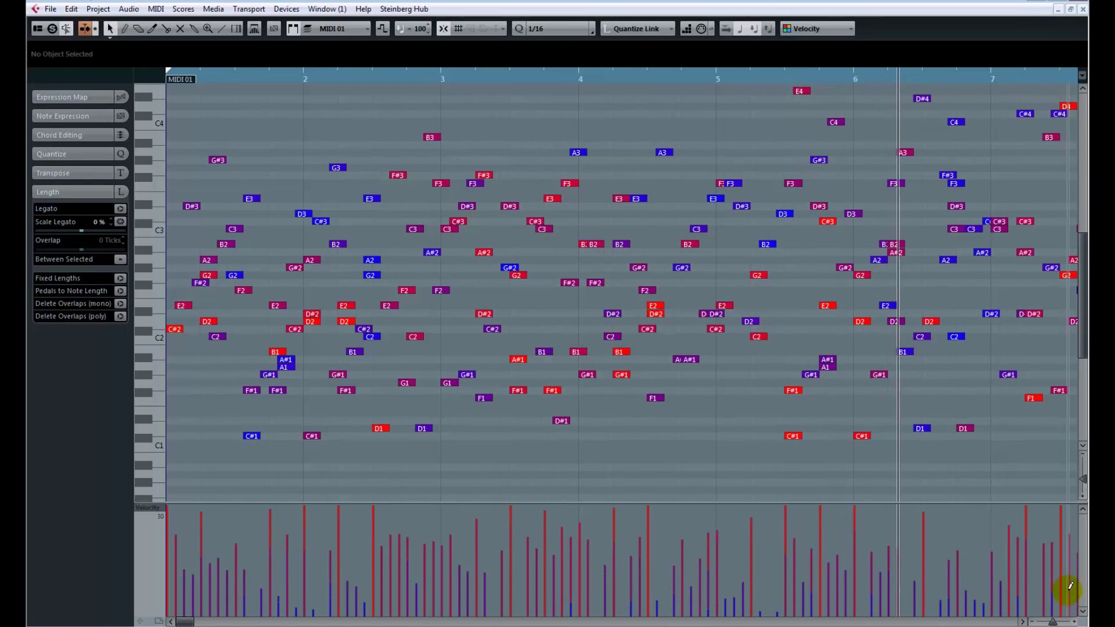
click(1052, 622)
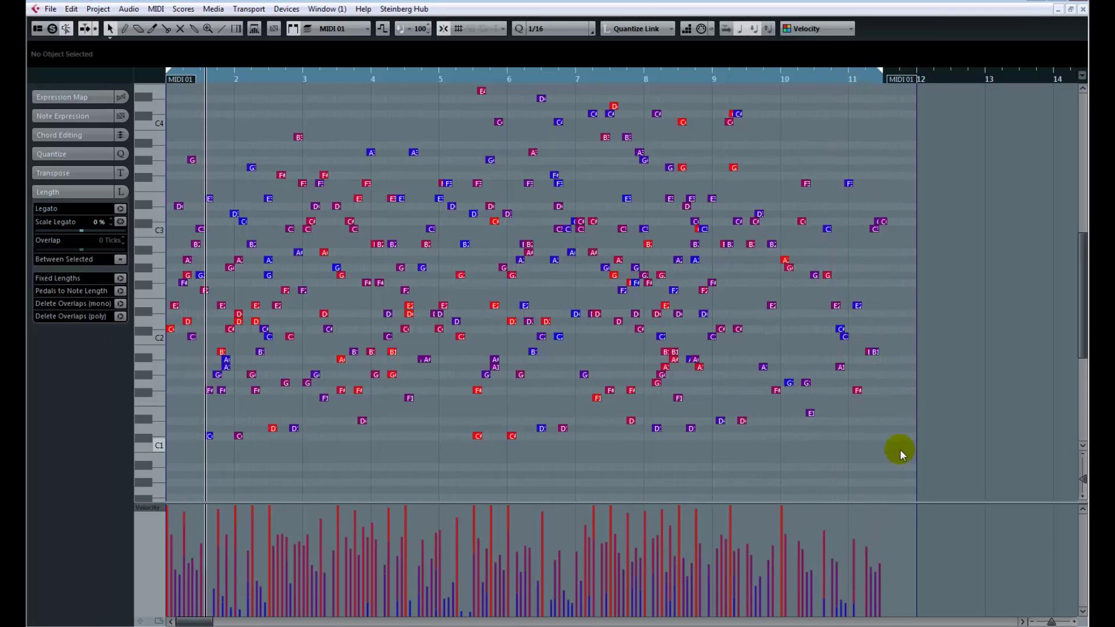
Step: Select all notes, reopen the Logical Editor and remove both Position filters, keeping only the Note type condition
click(254, 97)
key(ctrl+a)
click(156, 8)
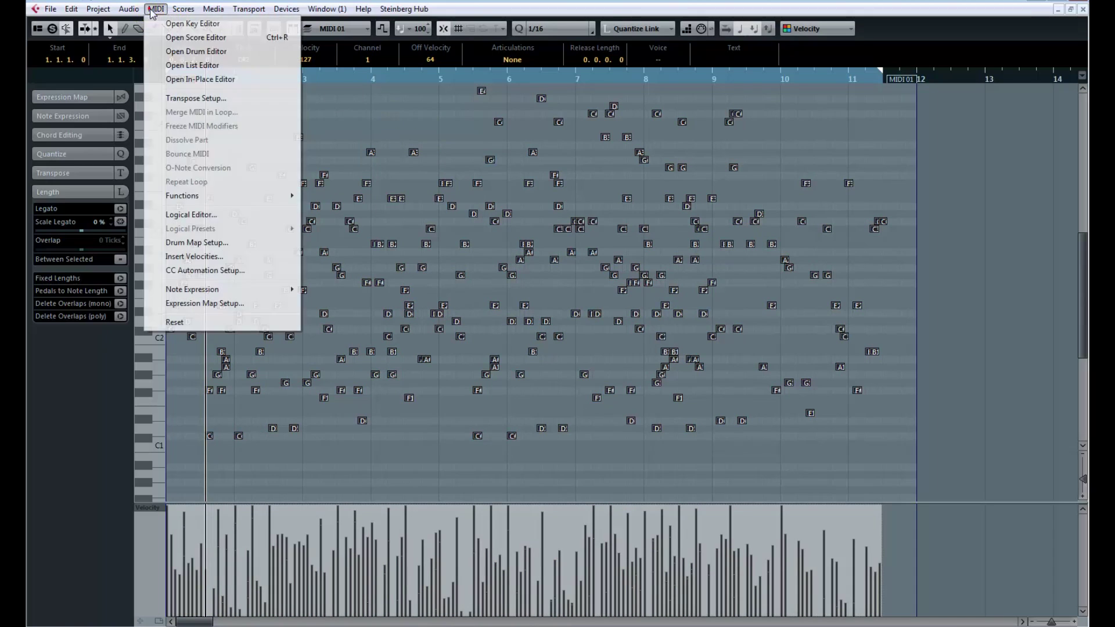
click(203, 216)
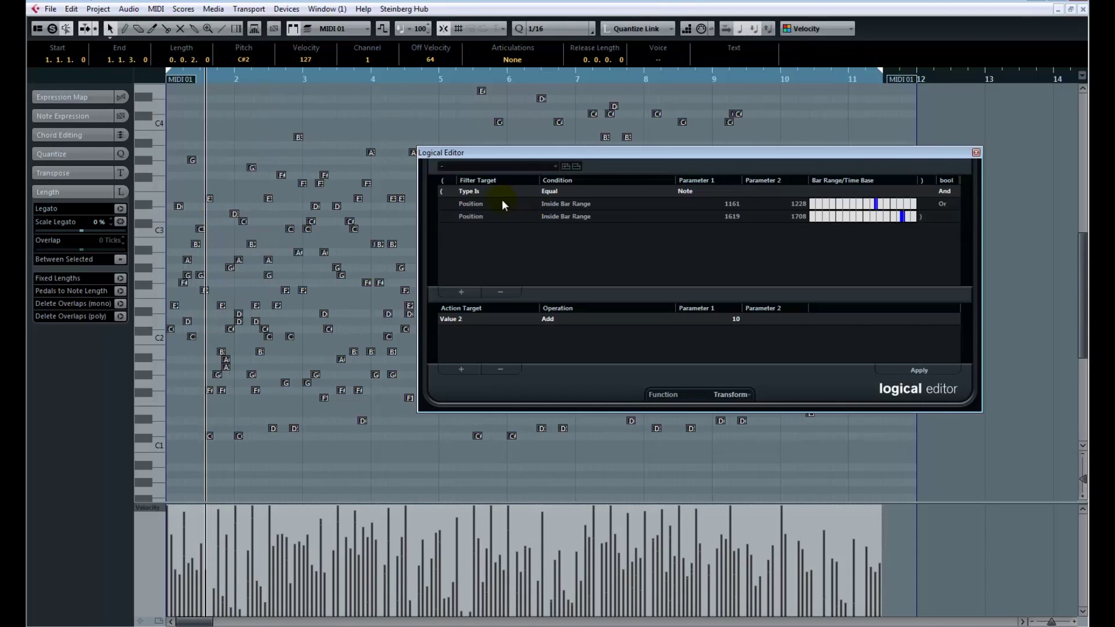
click(500, 291)
click(500, 291)
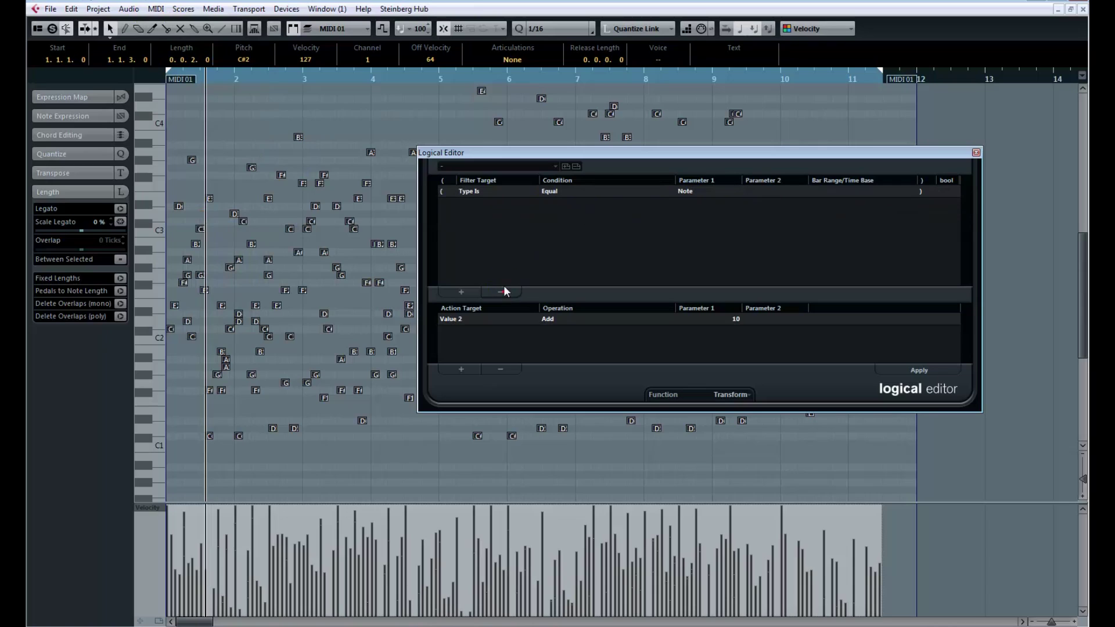
Step: Change the action to Position with relative random values between -8 and 8, and apply it to all notes
click(451, 319)
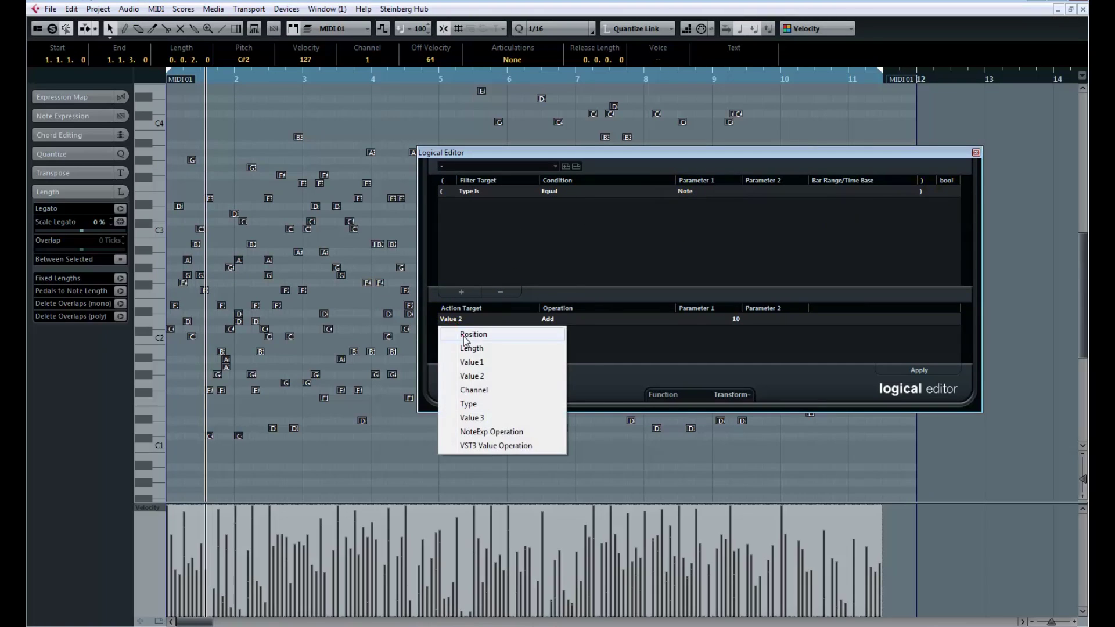
click(458, 331)
click(548, 318)
click(598, 404)
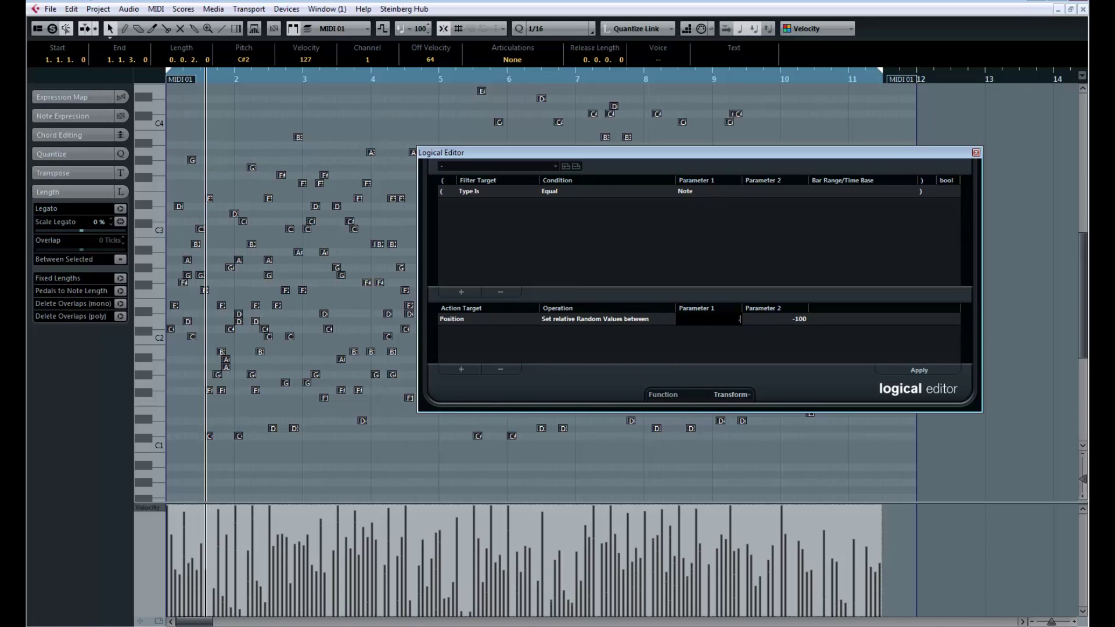
text(-8)
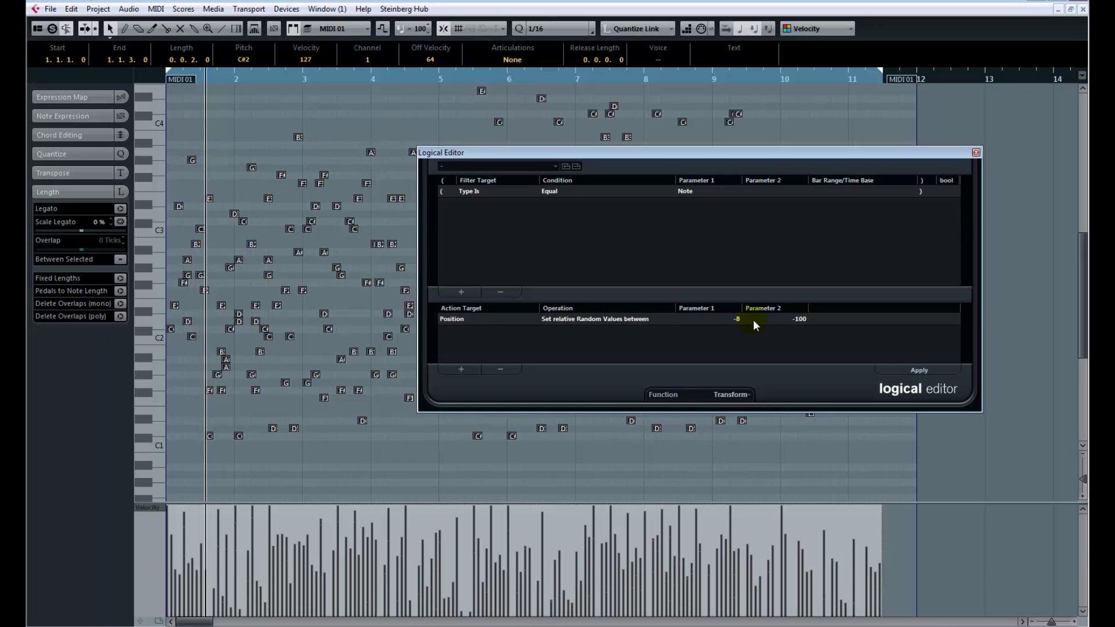
click(767, 319)
text(8)
key(Return)
drag(324, 81, 272, 144)
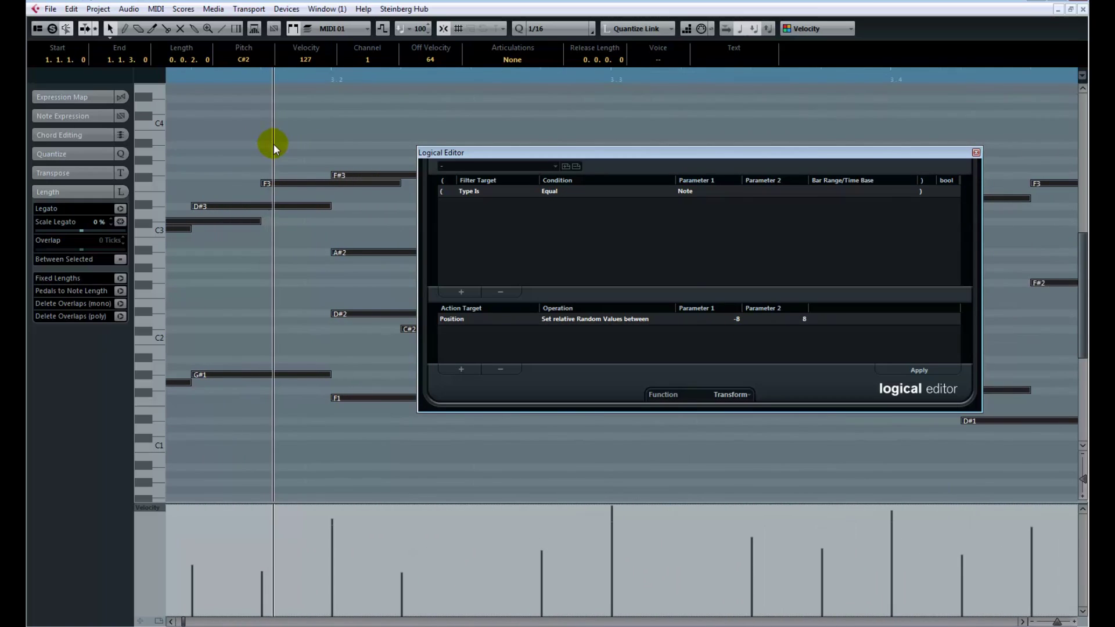
drag(494, 153, 654, 96)
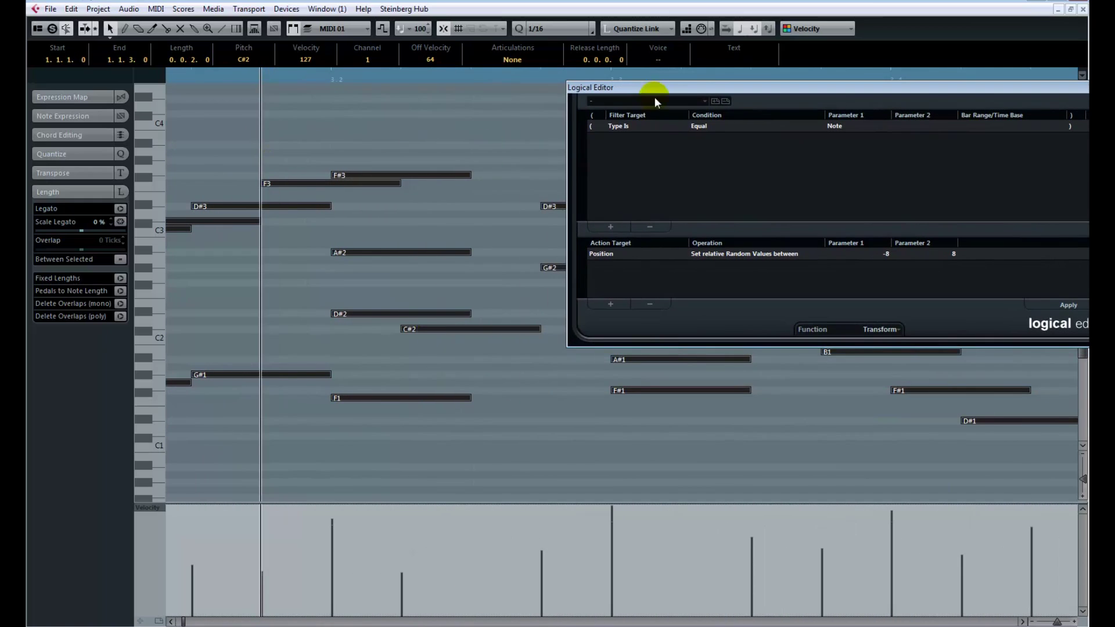
click(1066, 305)
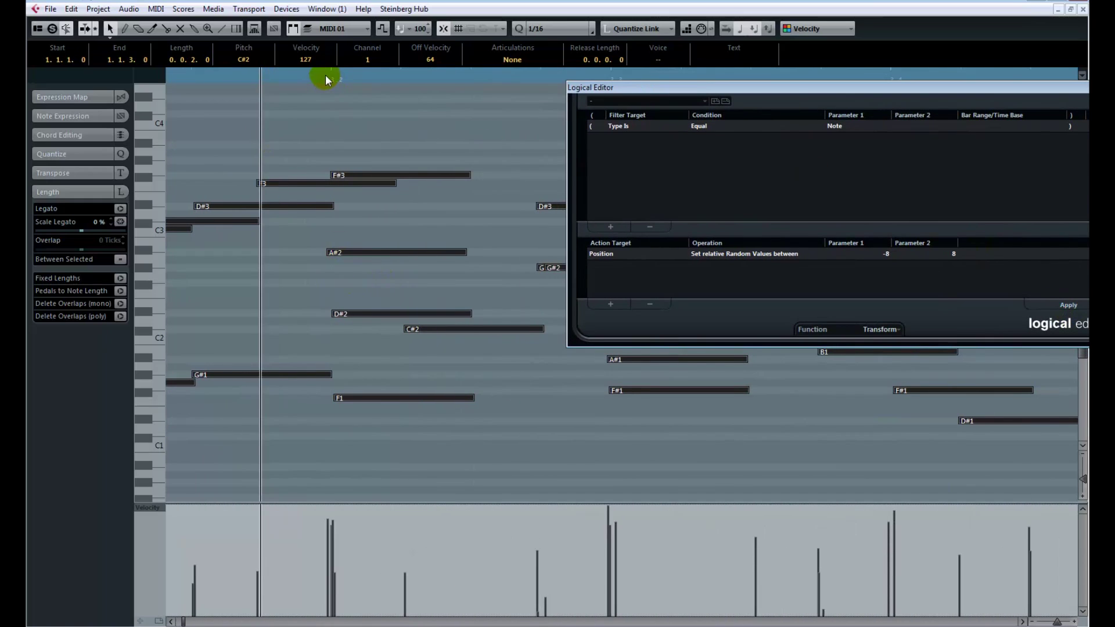
Step: Close the Logical Editor, listen to the pattern with randomized timing and look over its notes and velocities
drag(325, 74, 219, 129)
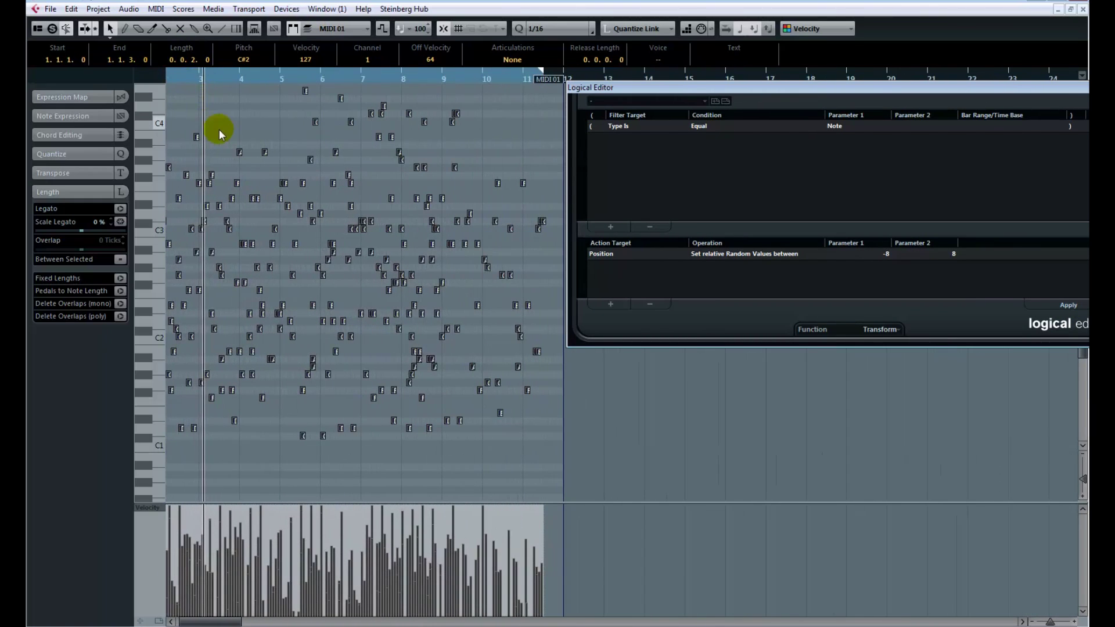
drag(688, 97, 460, 113)
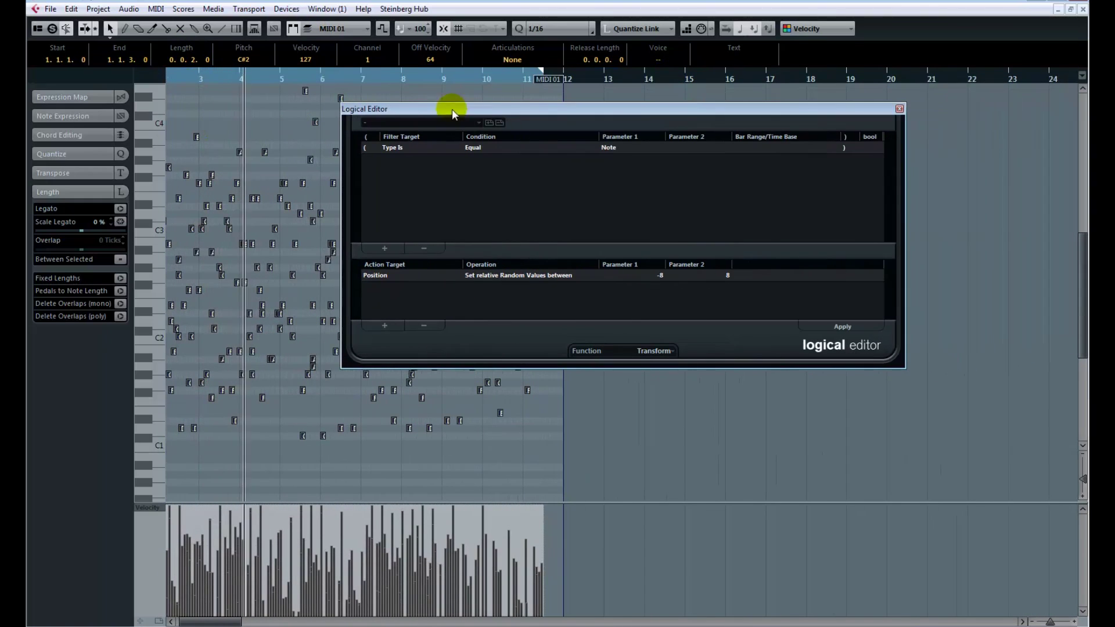
click(899, 109)
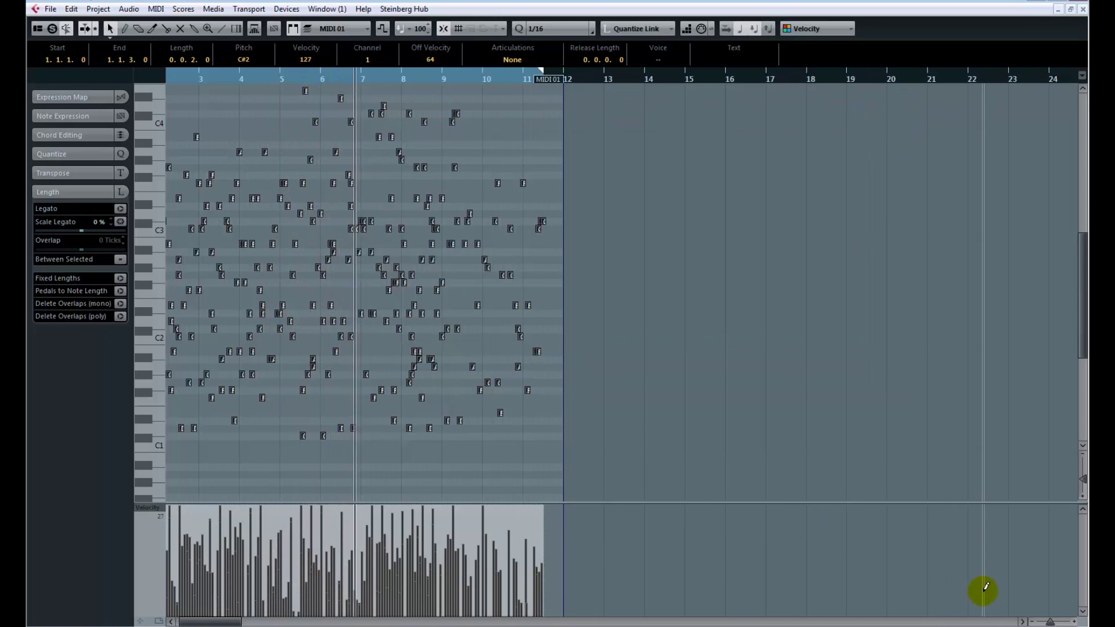
click(1052, 621)
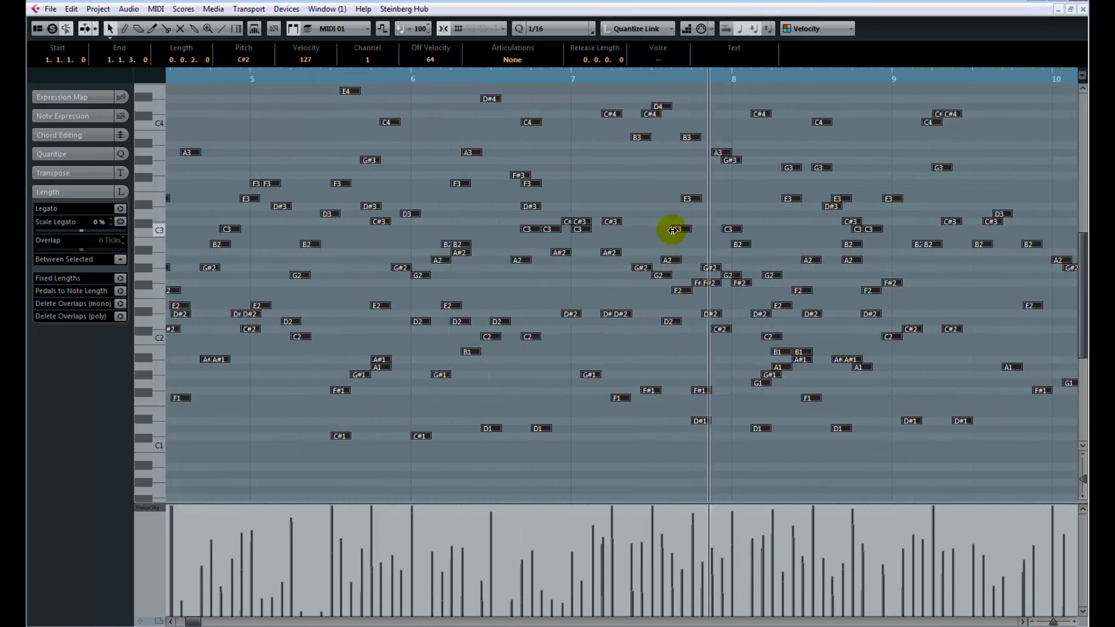
click(643, 176)
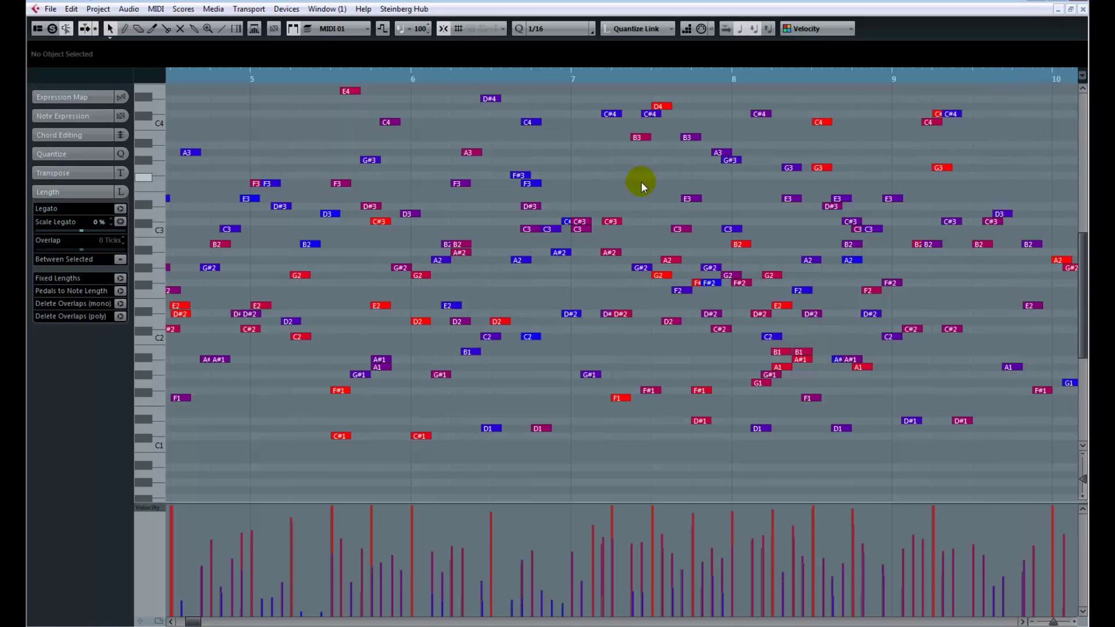
drag(1053, 622, 1050, 622)
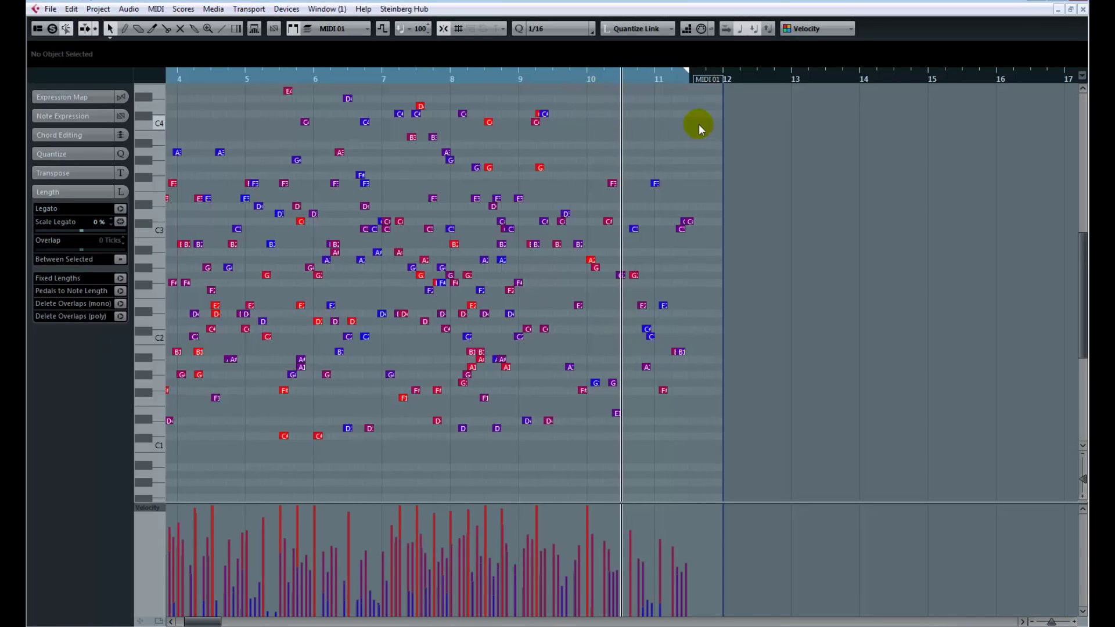
drag(698, 123, 142, 461)
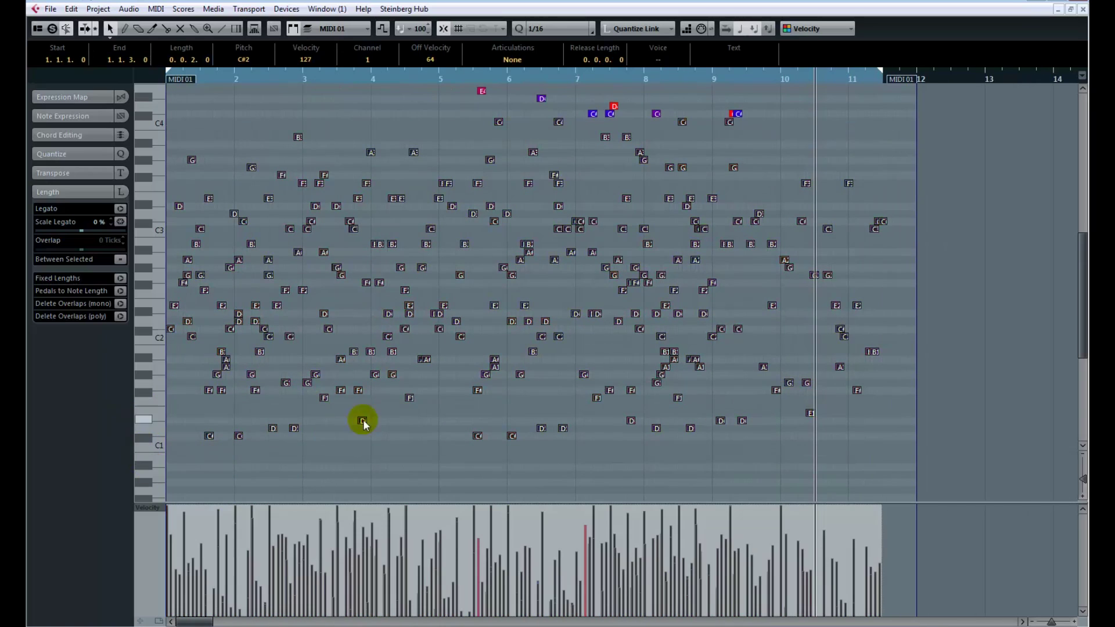
click(366, 430)
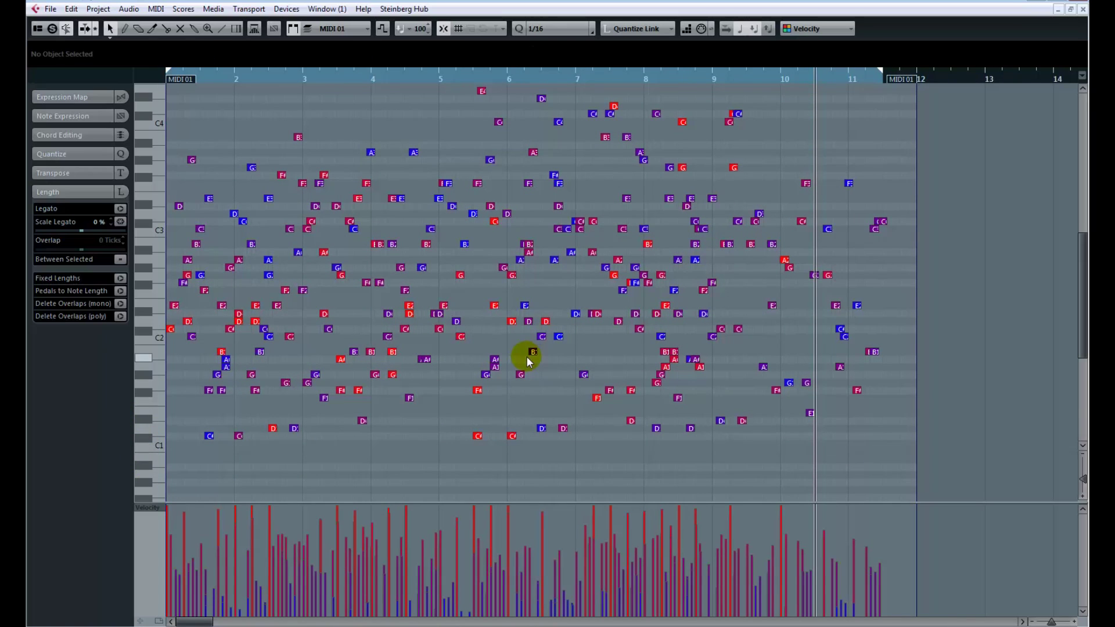